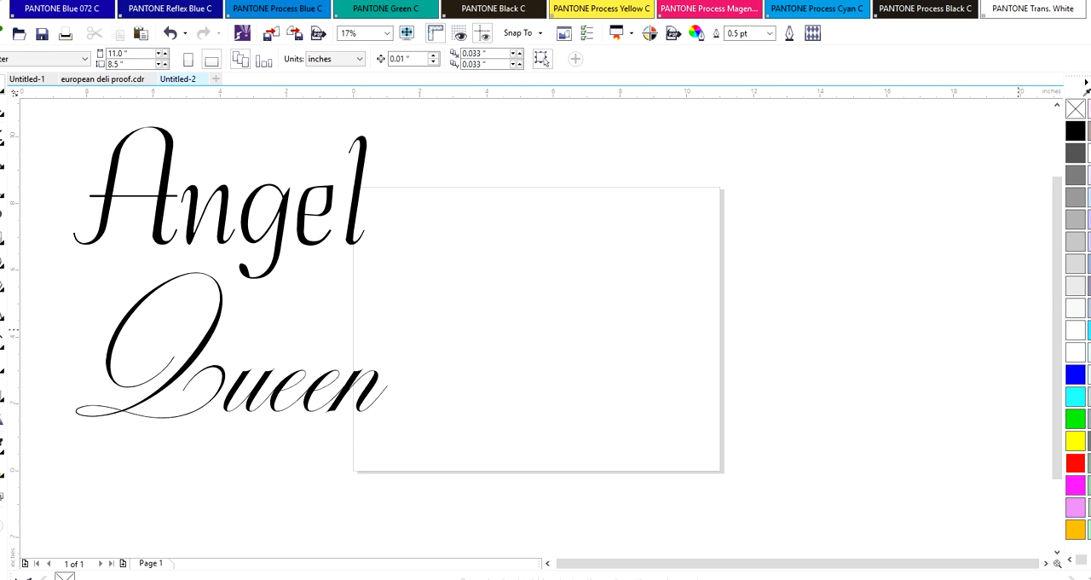
Move the script word Angel onto the page and the word Queen to the upper left, outside the page
left_click(165, 170)
left_click_drag(166, 170, 475, 256)
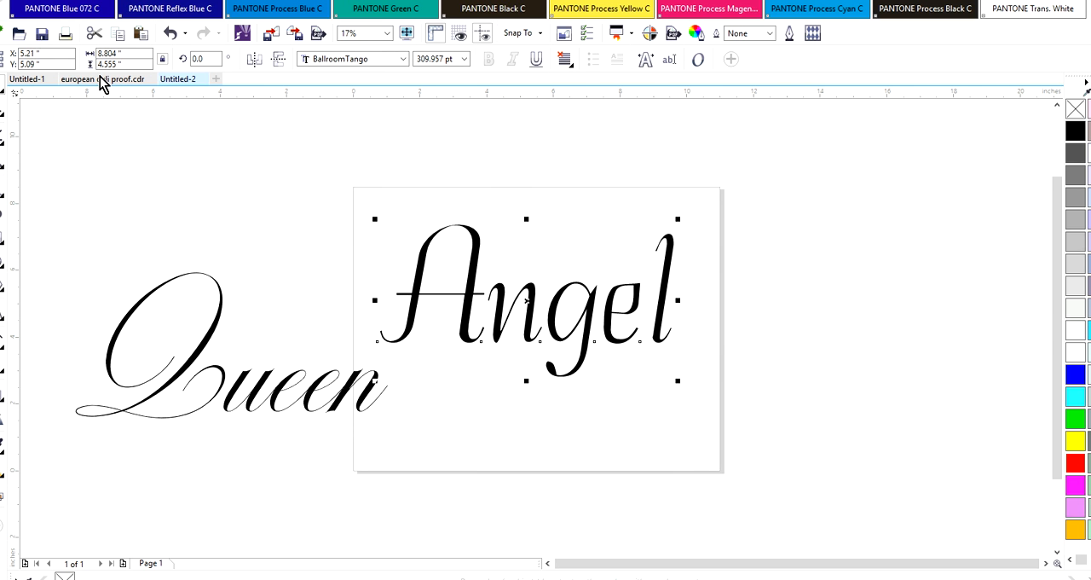
left_click(225, 305)
left_click(191, 187)
left_click_drag(191, 187, 187, 166)
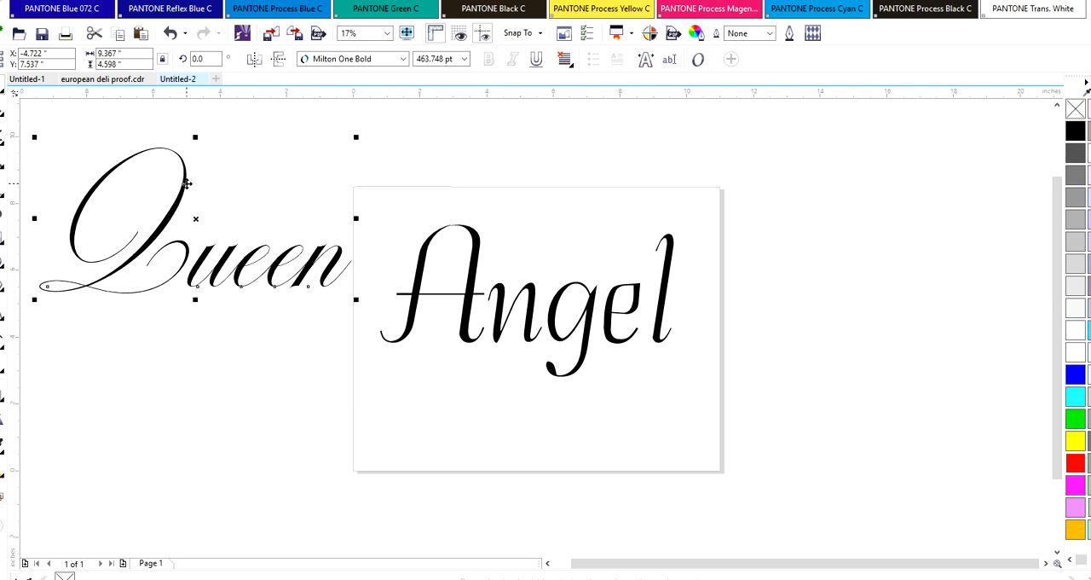
left_click_drag(216, 260, 207, 217)
Move the script word Angel down into the lower half of the page
left_click(475, 247)
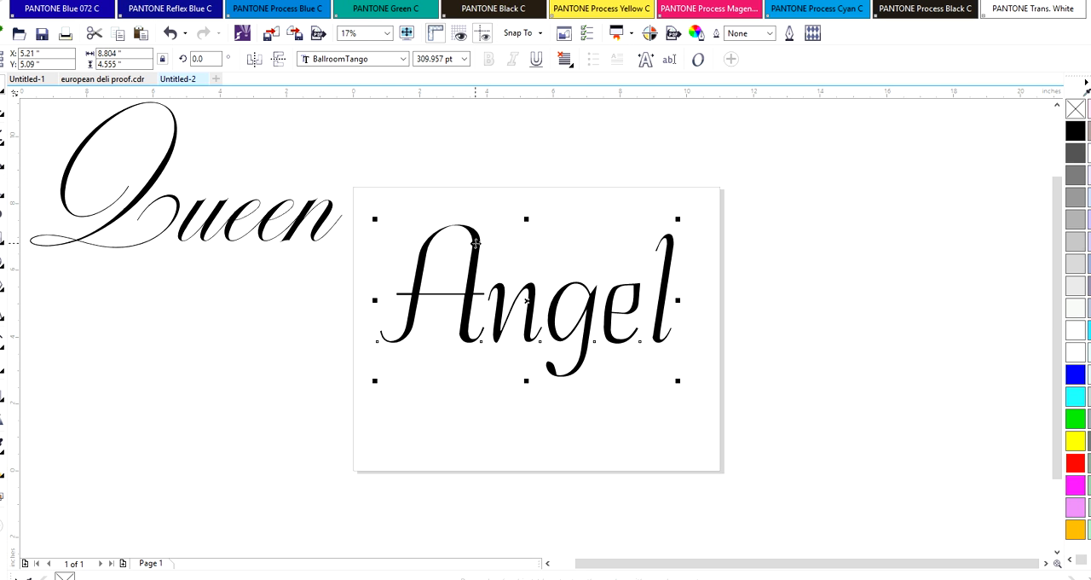
left_click(475, 243)
left_click_drag(469, 260, 467, 346)
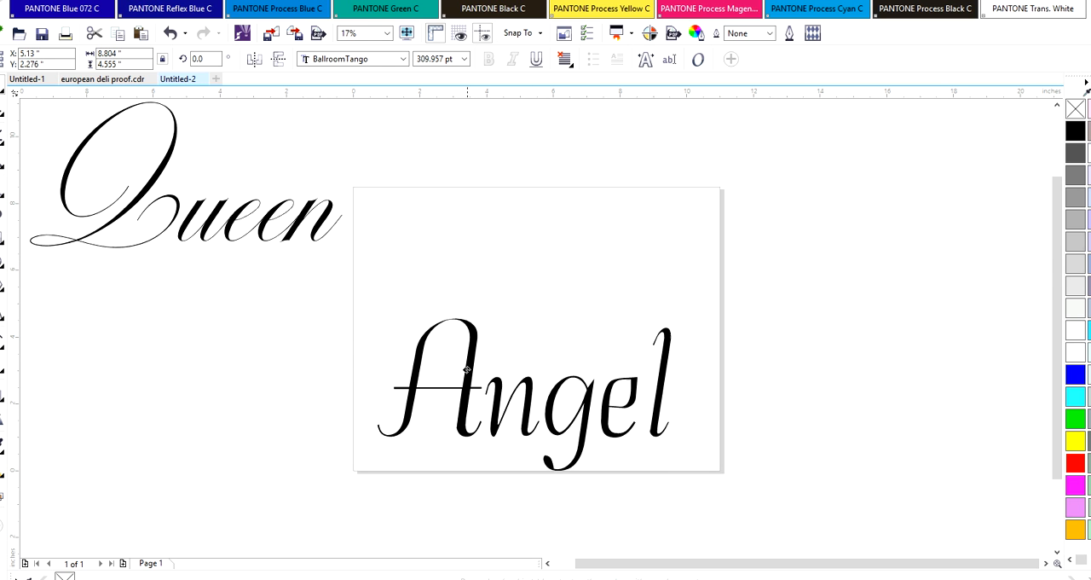
Add the artistic text "Angel" in the empty upper part of the page, above the script word
left_click(7, 309)
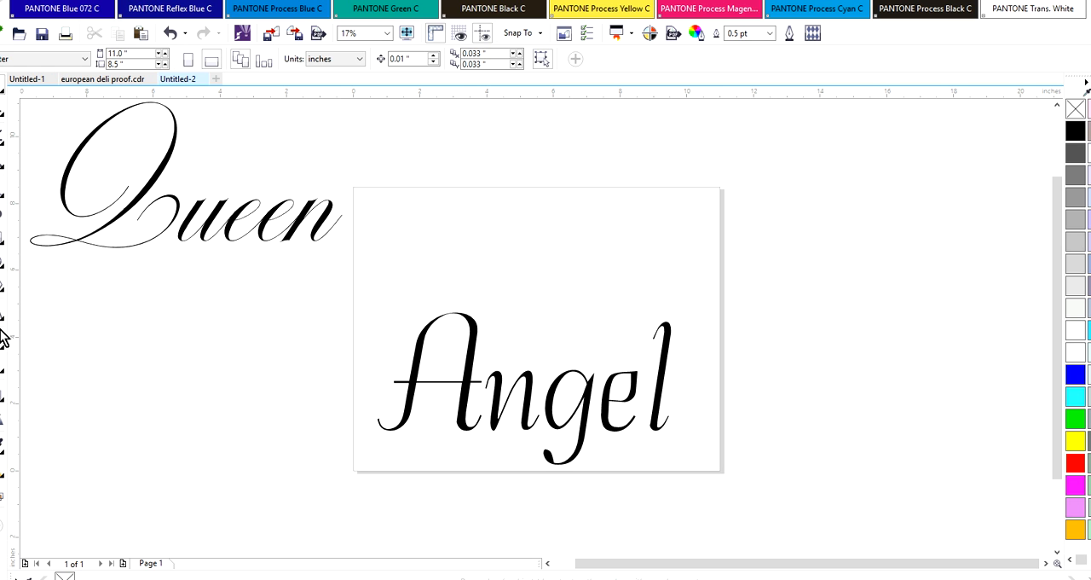
left_click(420, 247)
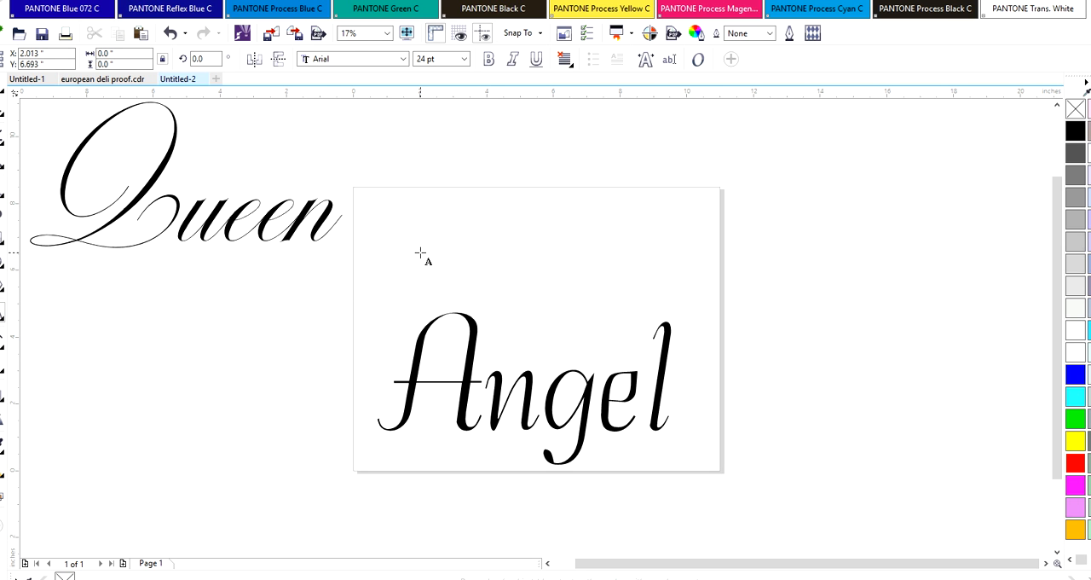
type("Angel")
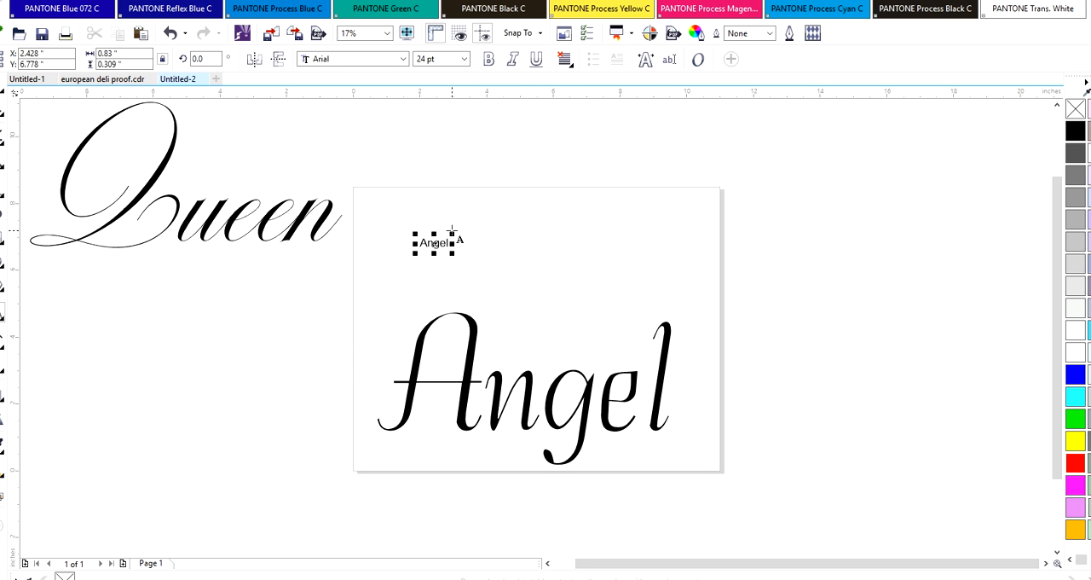
mouse_move(452, 232)
left_mouse_down()
mouse_move(492, 204)
mouse_move(452, 232)
left_mouse_up()
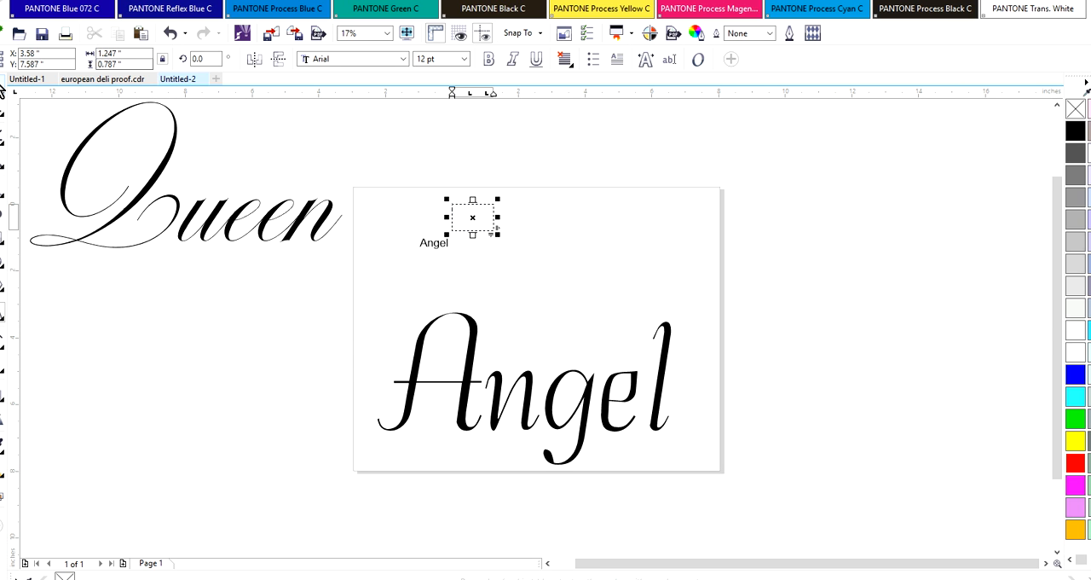
key("ctrl+space")
left_click(505, 225)
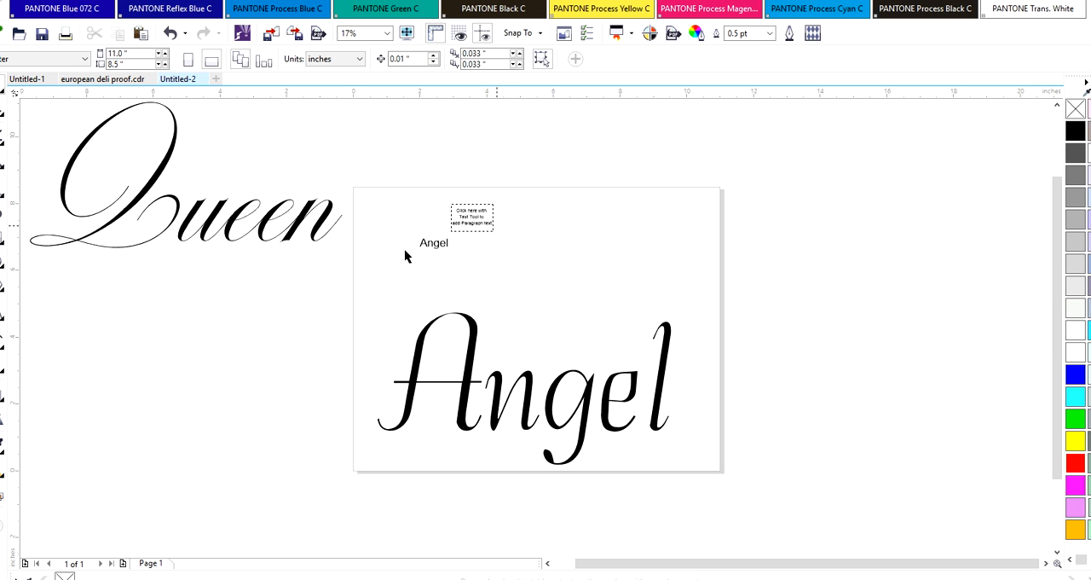
left_click(453, 221)
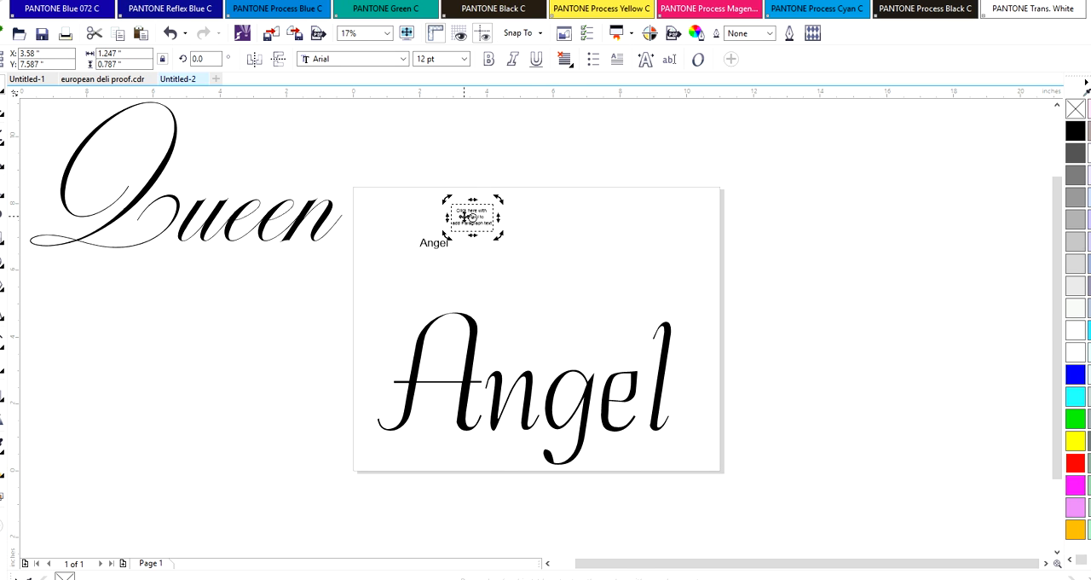
right_click(465, 217)
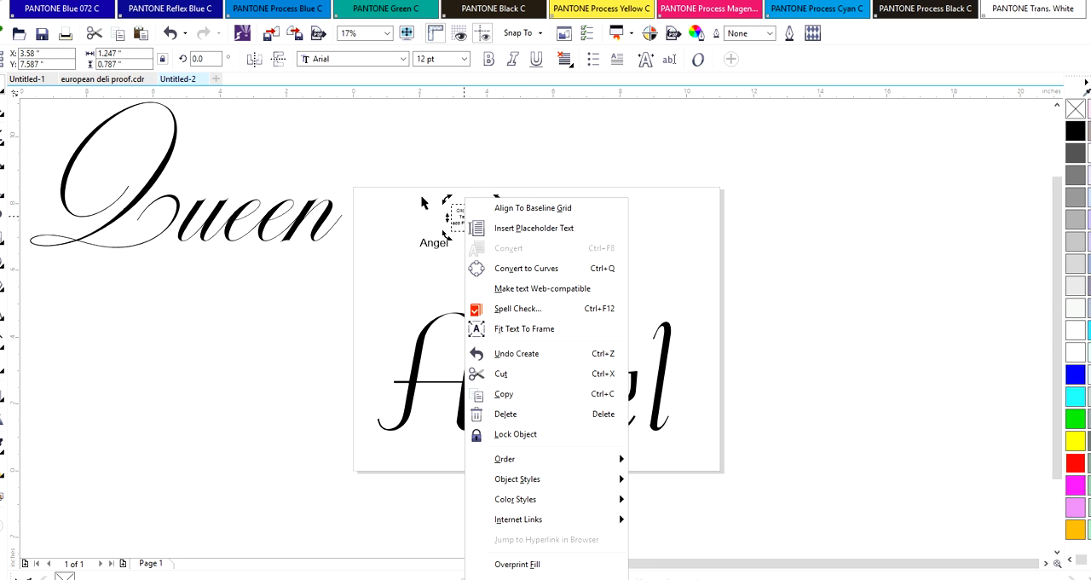
key("p")
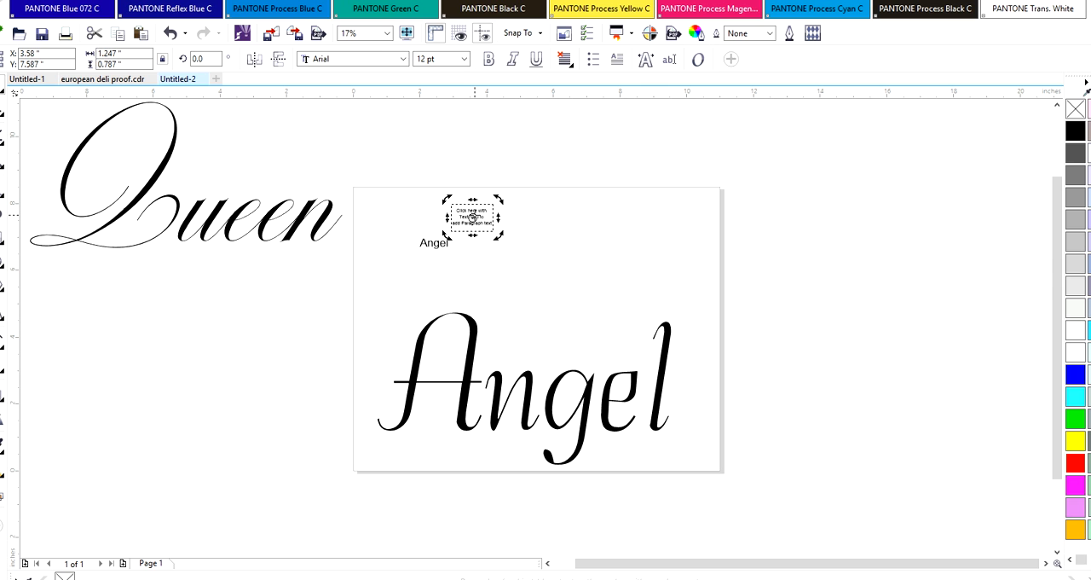
key("Delete")
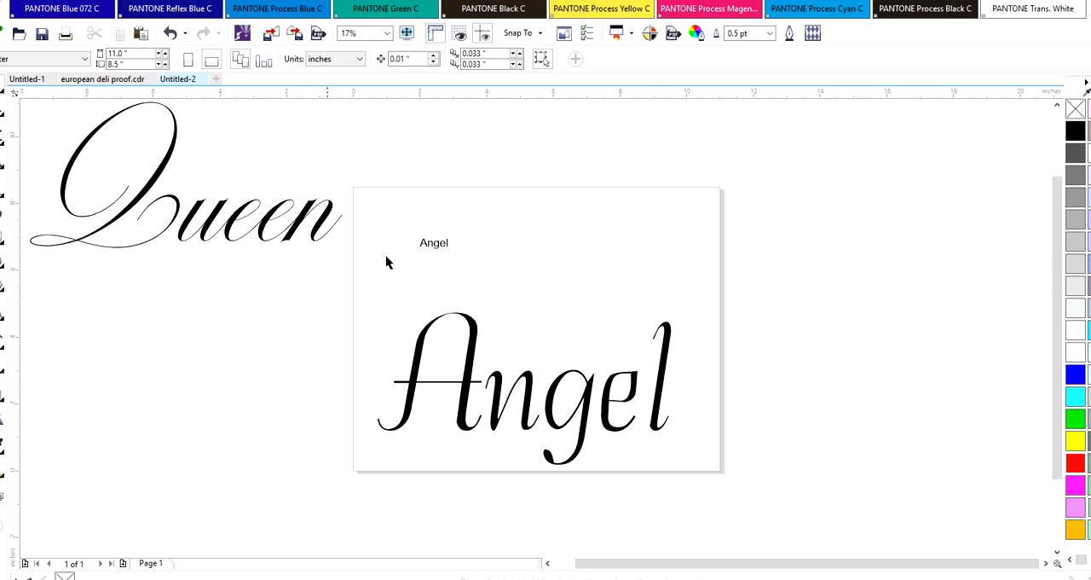
Enlarge the small Arial word Angel to about 190 pt and place it just inside the page's upper edge
left_click(439, 245)
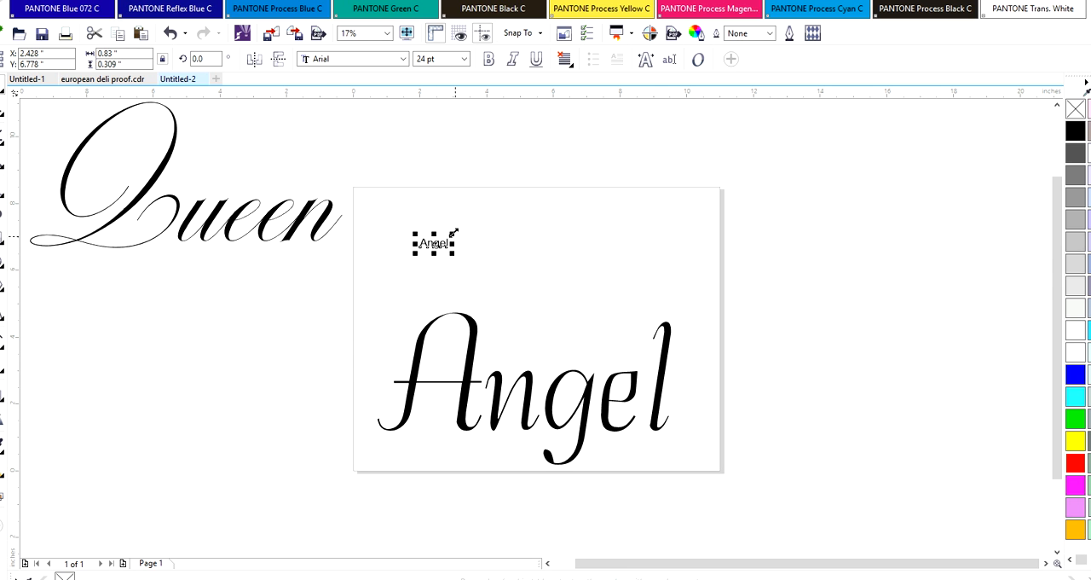
left_click_drag(524, 194, 645, 159)
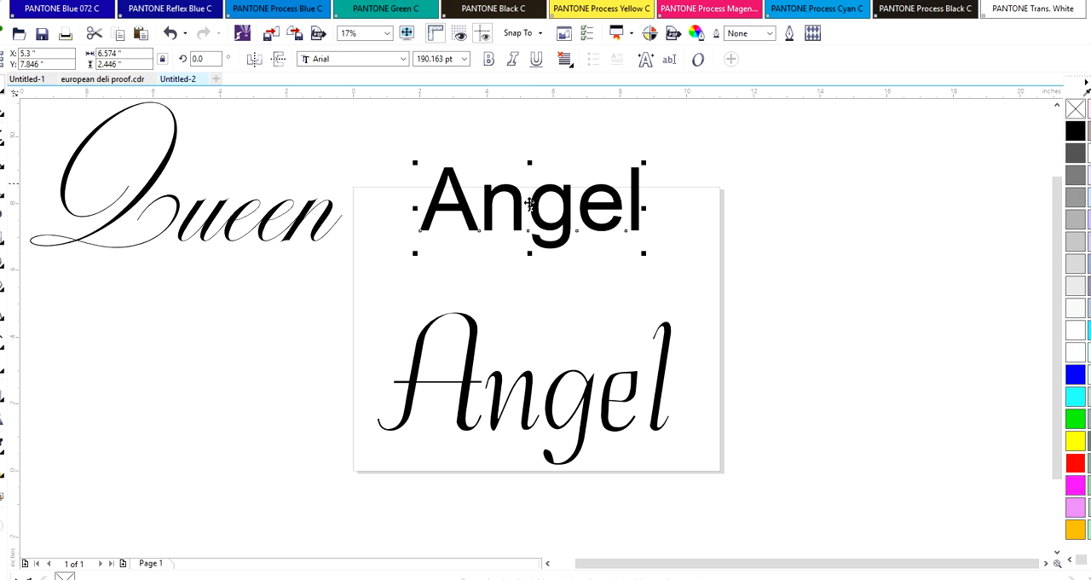
left_click_drag(532, 208, 529, 231)
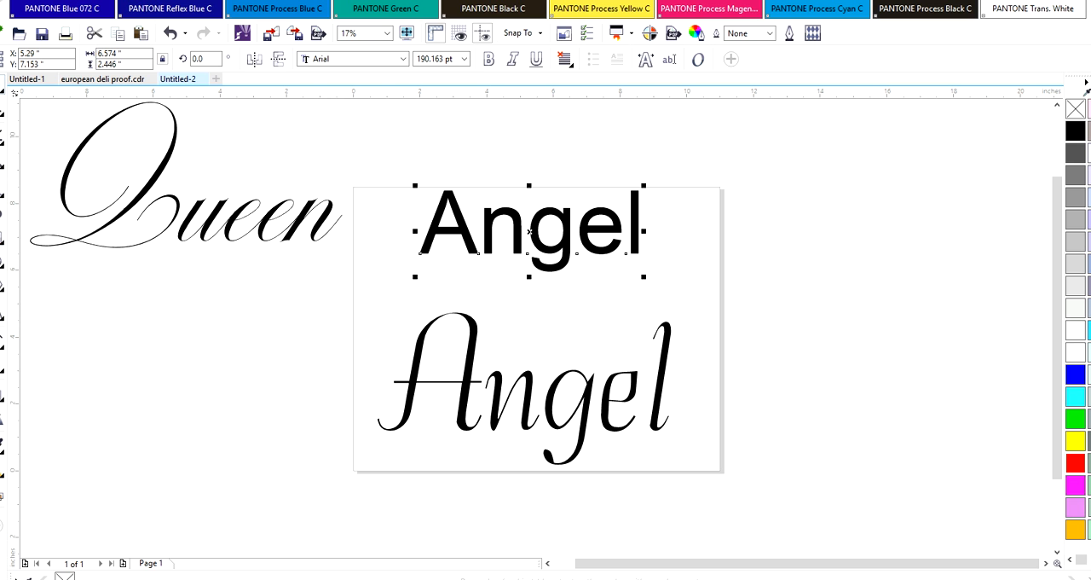
Replace the wording of the Arial text with "Bride"
left_click(3, 311)
left_click(425, 242)
type("Bride")
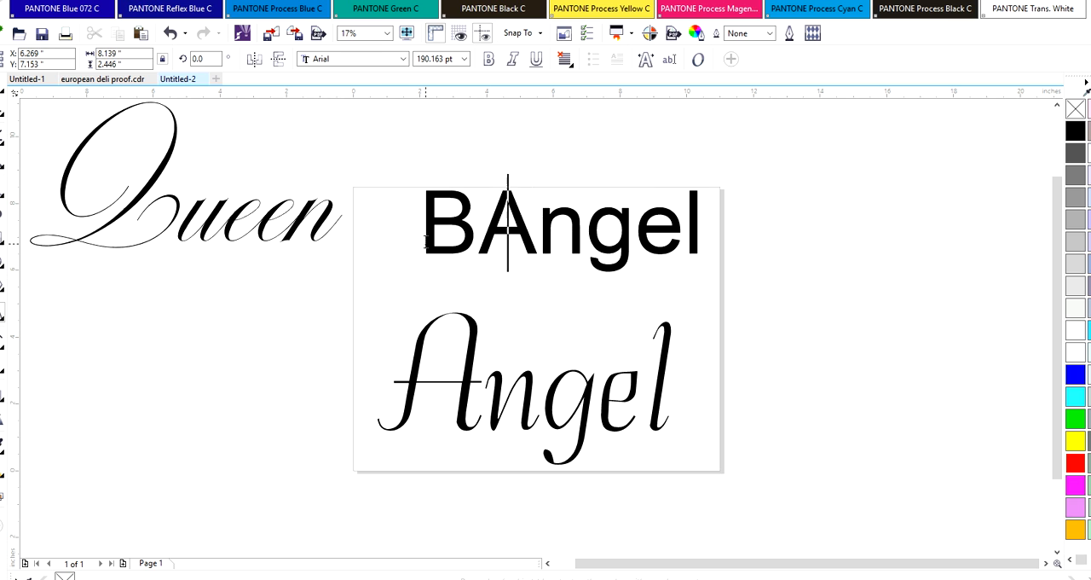
key("Delete")
key("Delete")
key("Delete")
key("Delete")
key("Delete")
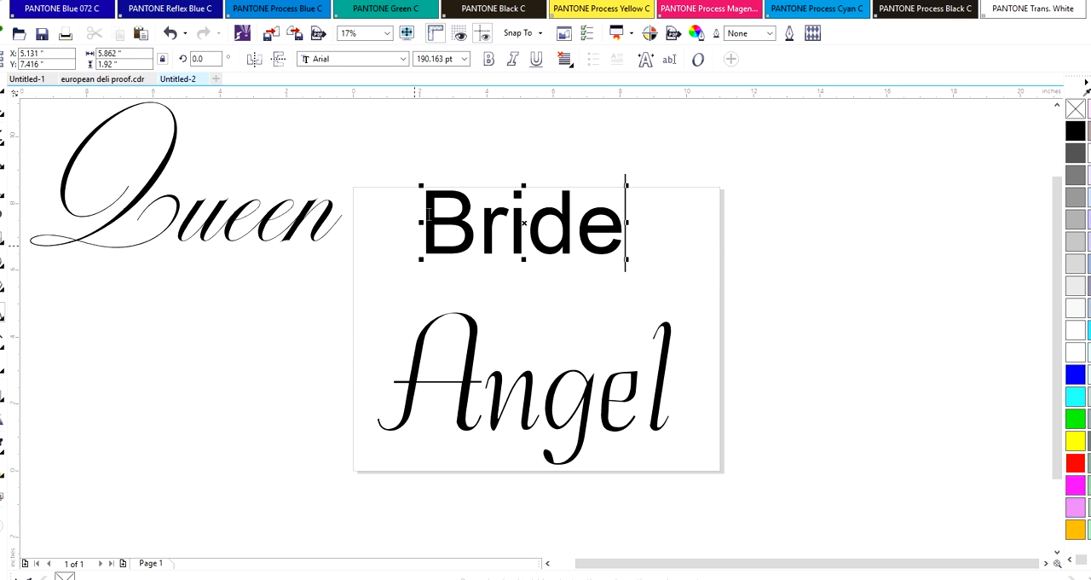
Set the whole word Bride to the Arial (Bold) font
left_click_drag(427, 239, 678, 213)
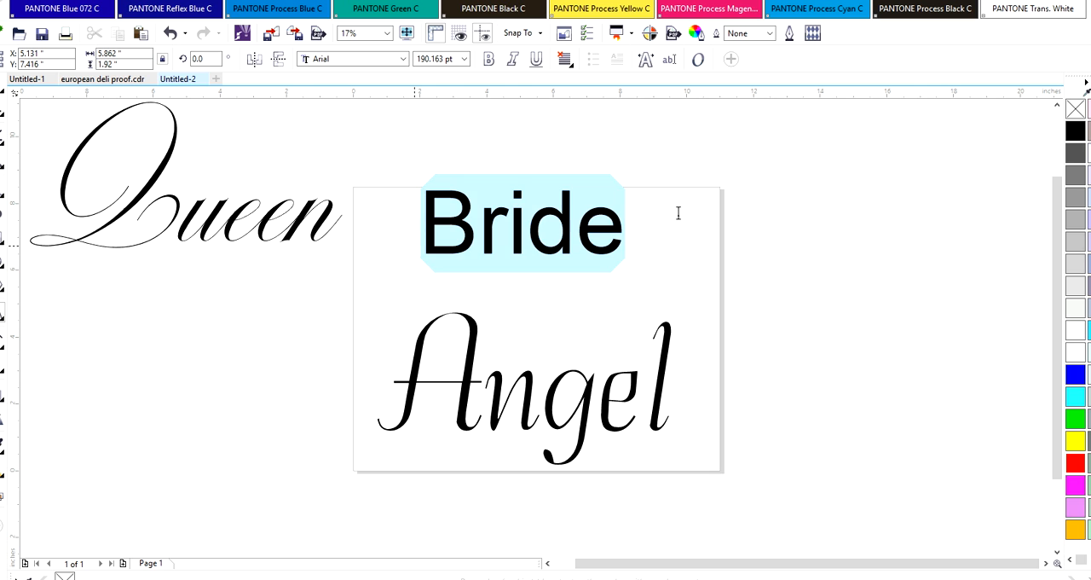
left_click(405, 59)
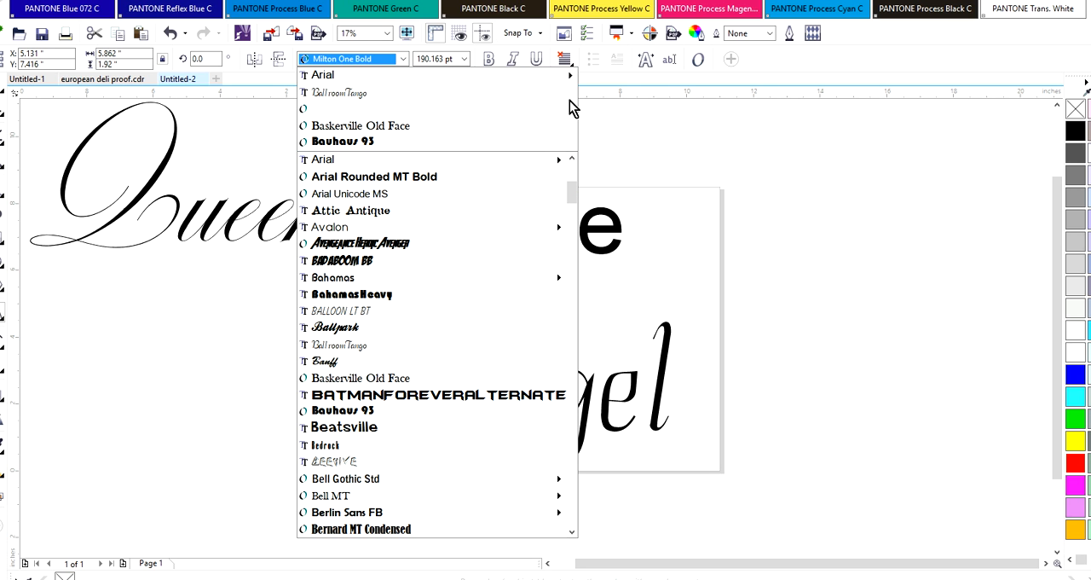
mouse_move(540, 80)
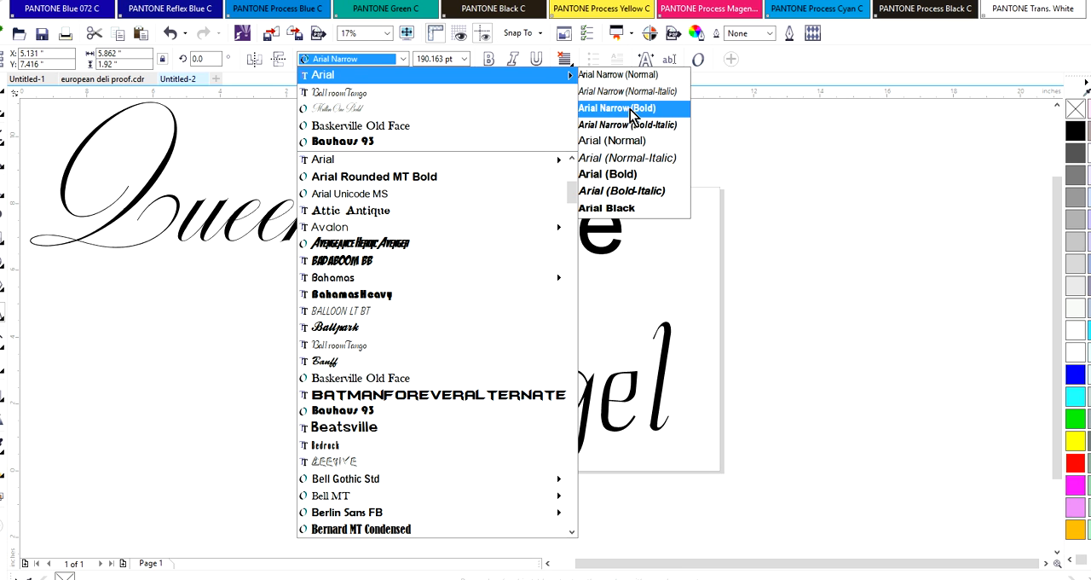
left_click(607, 173)
left_click(706, 223)
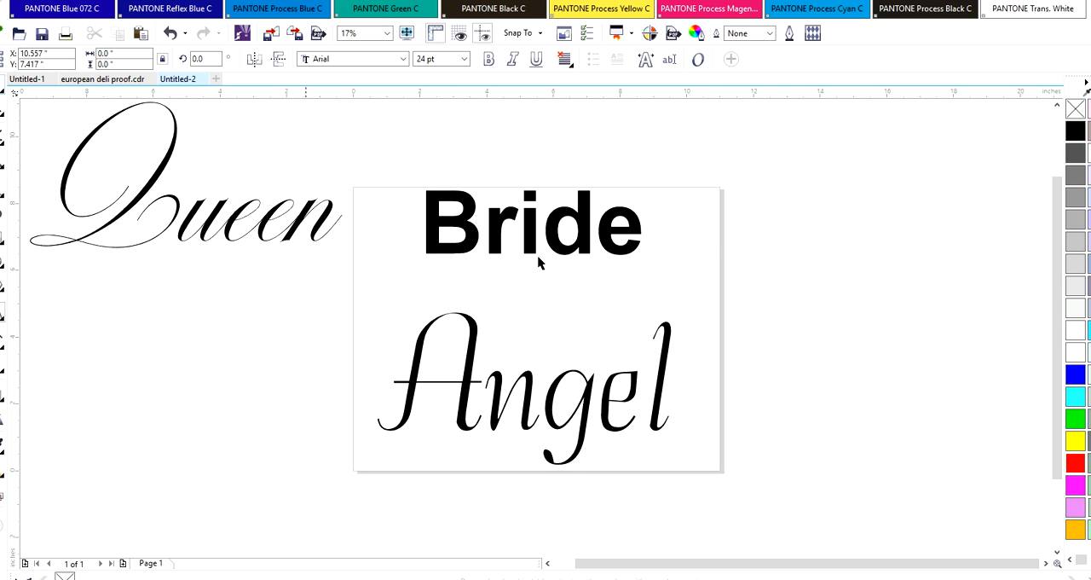
Enlarge the word Bride to about 269 pt, about 9.15 inches wide, and position it in the page's upper half
left_click(600, 226)
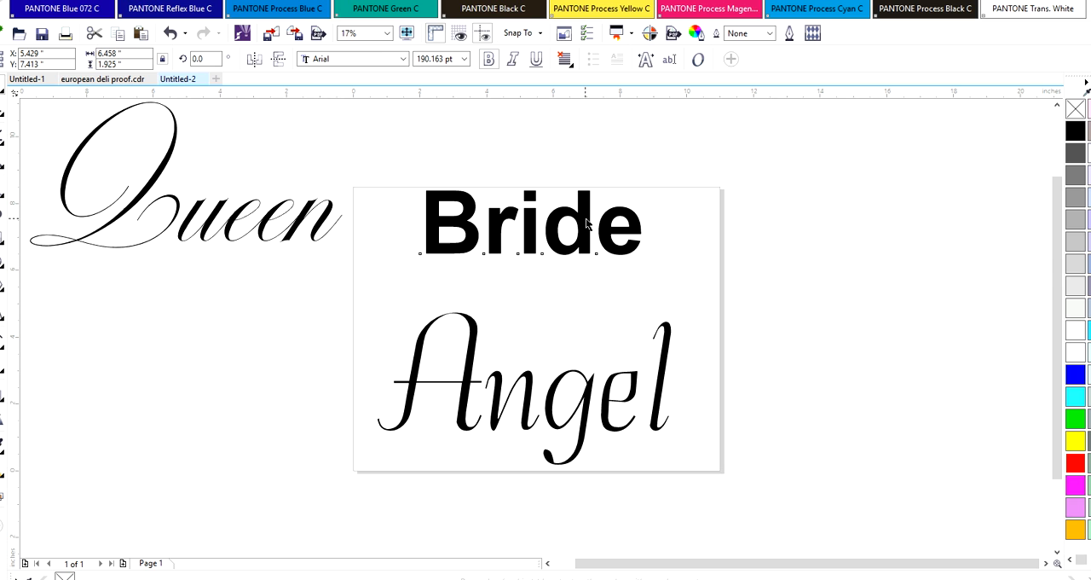
left_click(593, 220)
left_click_drag(646, 185, 792, 127)
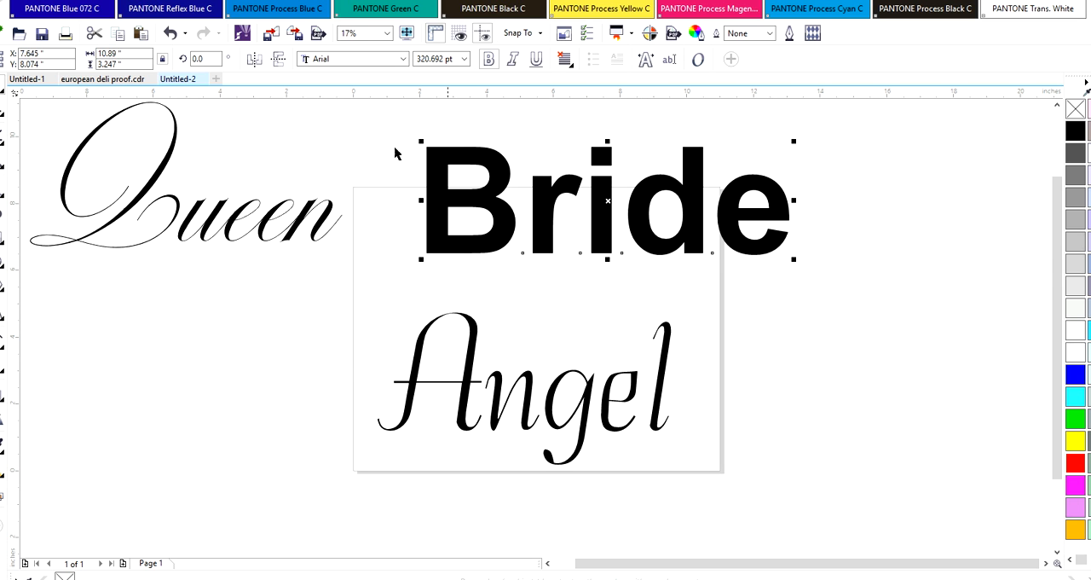
key("F10")
left_click_drag(433, 146, 493, 163)
left_click_drag(644, 212, 529, 247)
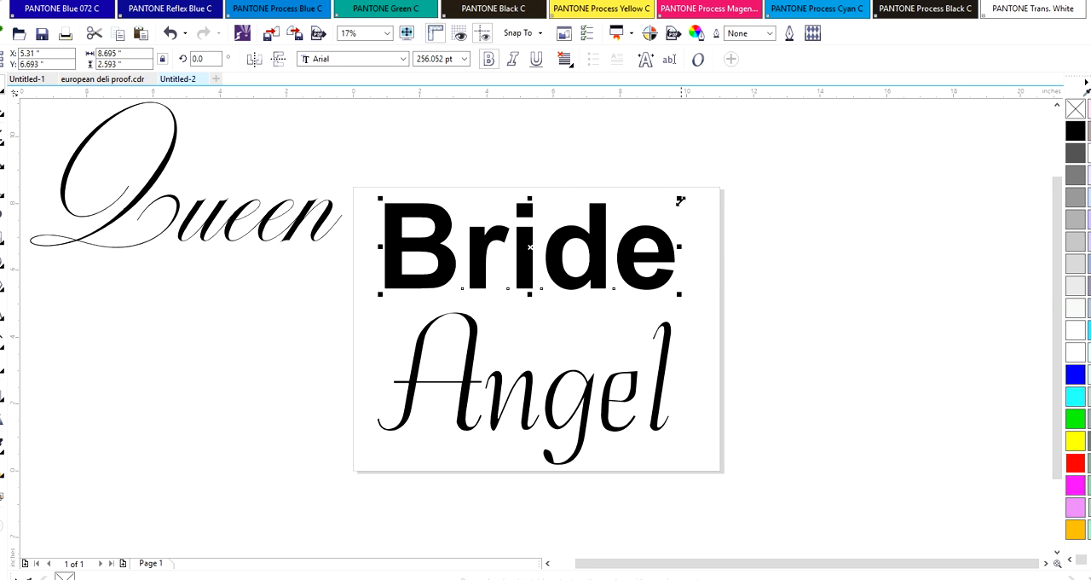
left_click_drag(678, 198, 695, 187)
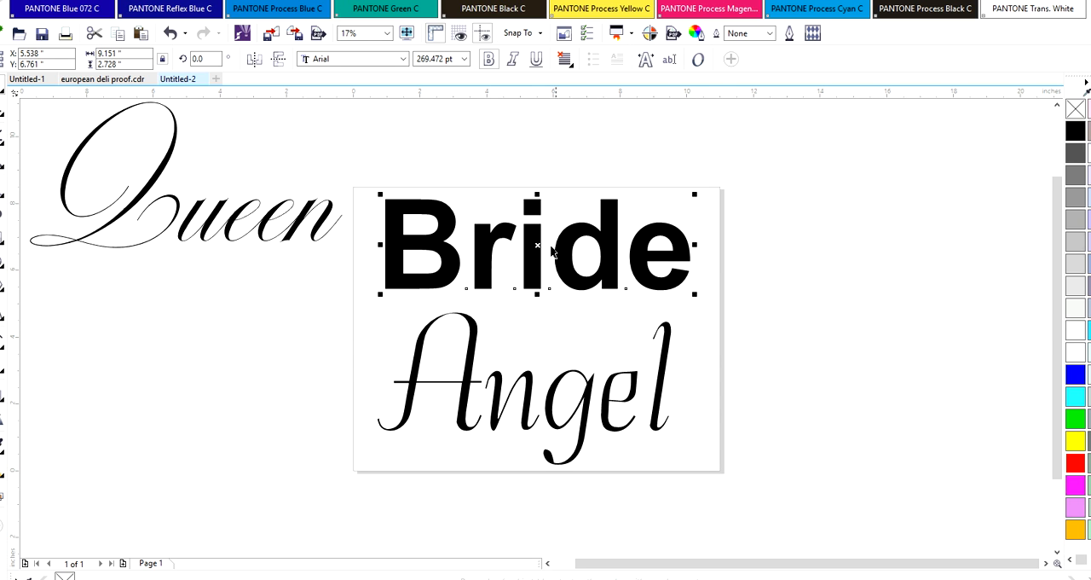
left_click_drag(538, 244, 536, 247)
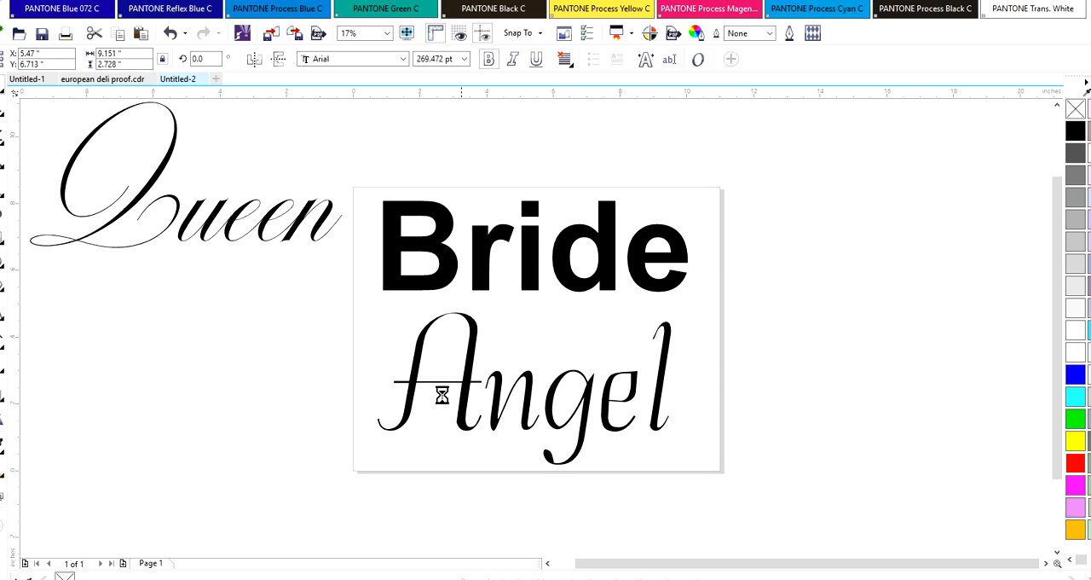
Move the script word Angel off the page below Queen, and shift Bride down towards the middle of the page
left_click(468, 394)
left_click_drag(463, 382, 125, 344)
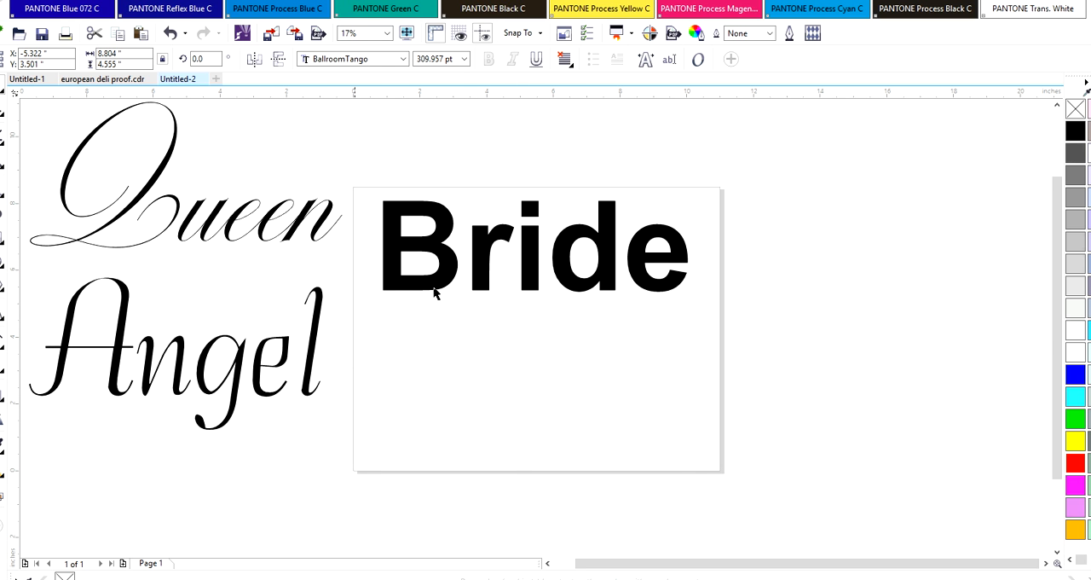
left_click(428, 290)
left_click_drag(449, 261, 455, 310)
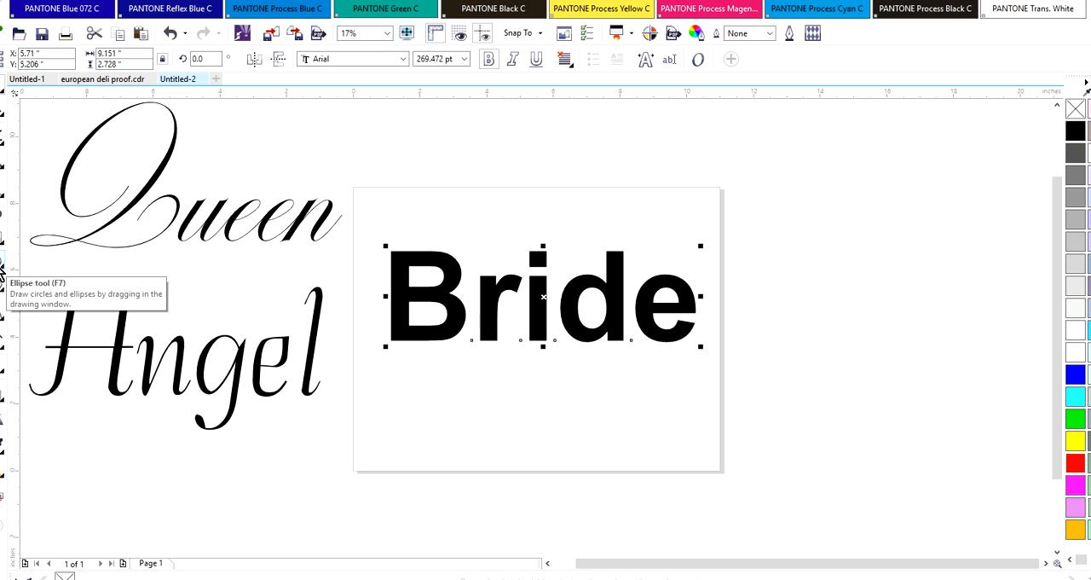
Draw a circle about 0.78 inches in diameter above the page's upper edge with the Ellipse tool
left_click(681, 173)
left_click_drag(705, 199, 706, 200)
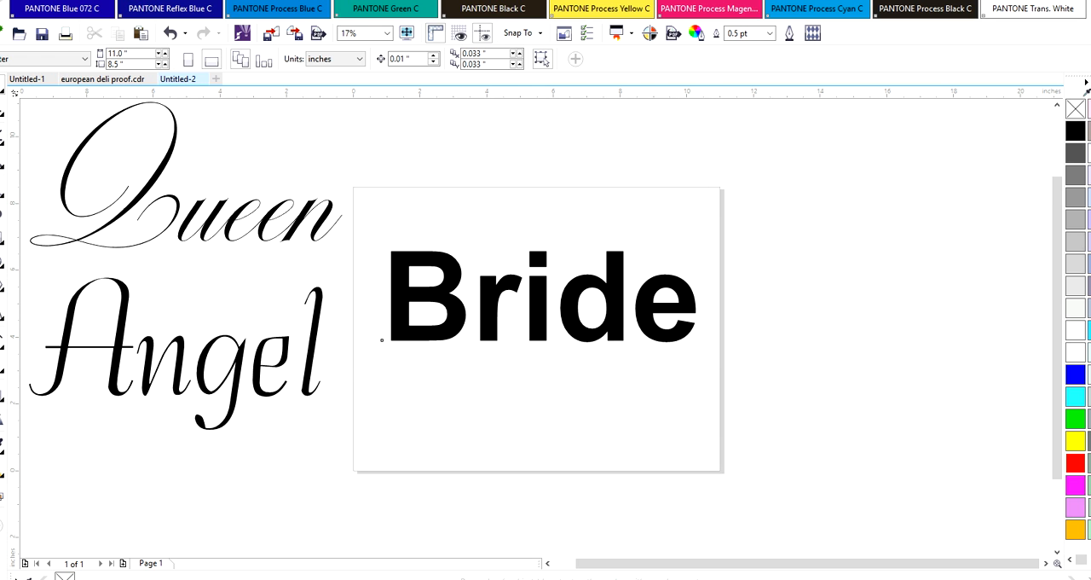
left_click(1, 262)
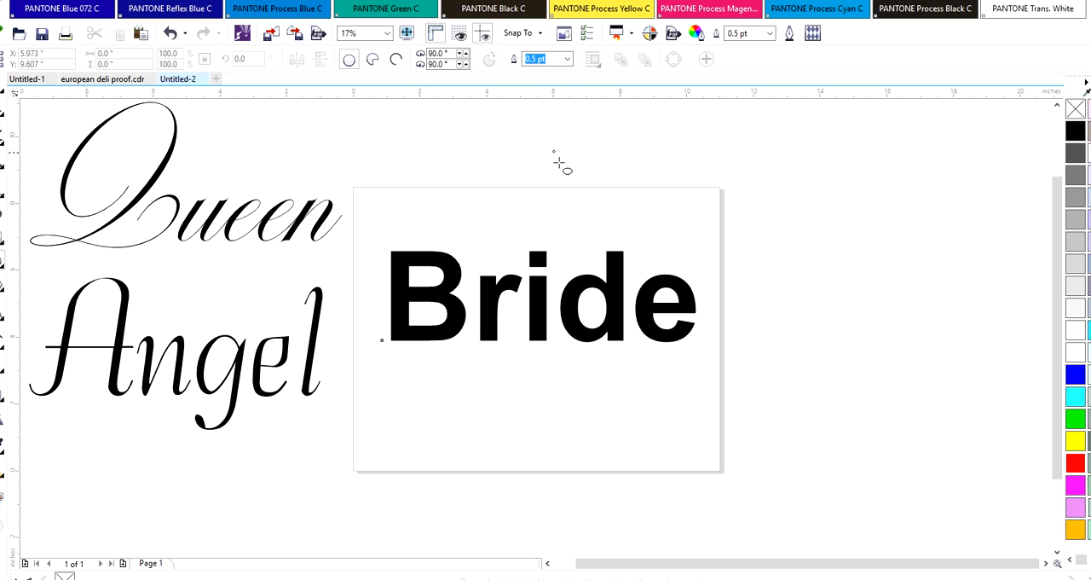
mouse_move(553, 151)
left_mouse_down()
mouse_move(612, 195)
mouse_move(557, 142)
mouse_move(635, 215)
mouse_move(588, 166)
mouse_move(585, 180)
left_mouse_up()
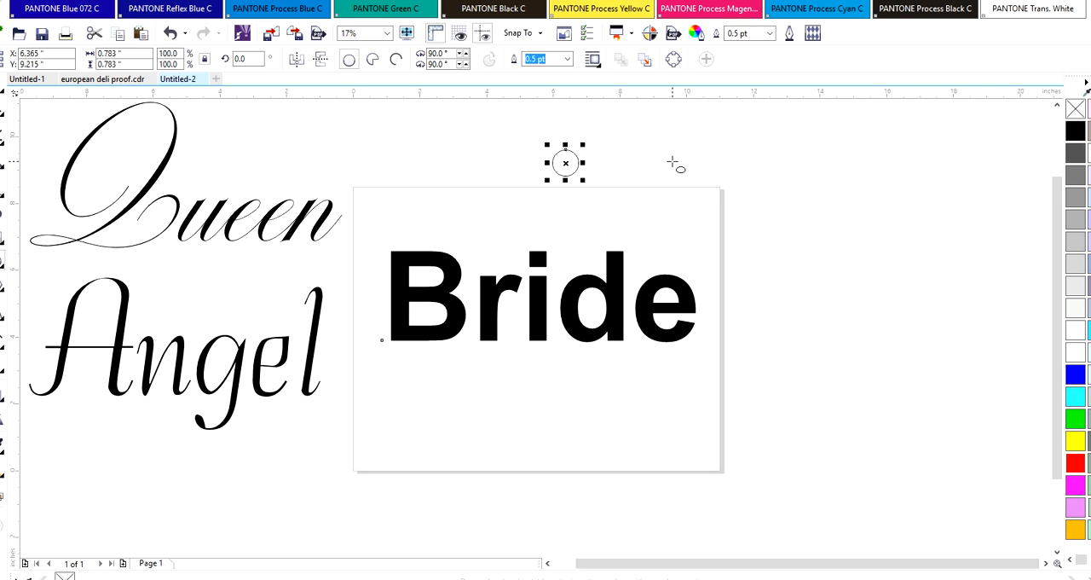
Duplicate the circle, place the copy about 3.2 inches to its right and slightly higher, and select the original circle
key("ctrl+d")
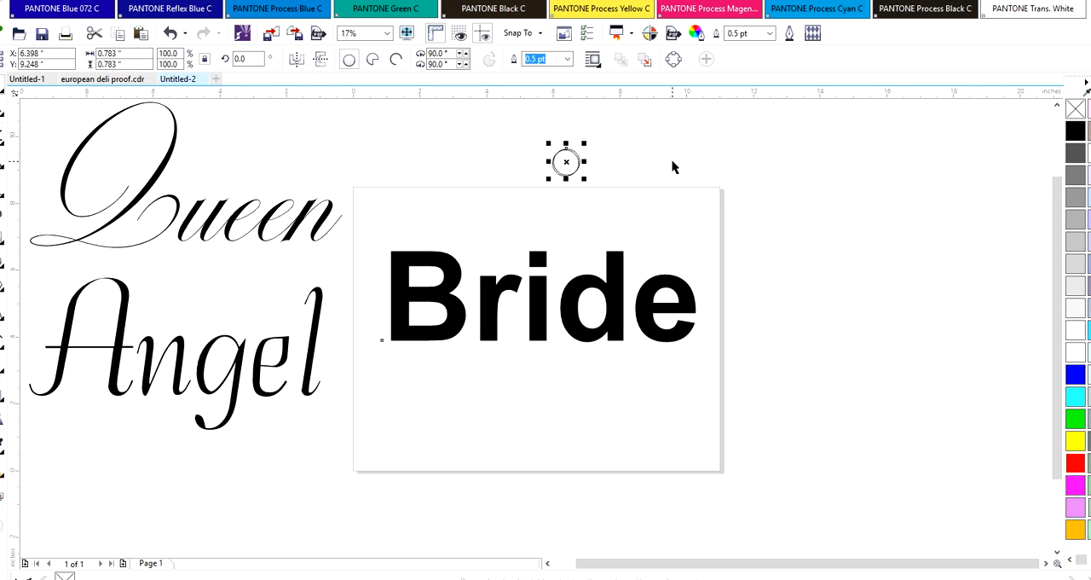
left_click_drag(567, 163, 676, 135)
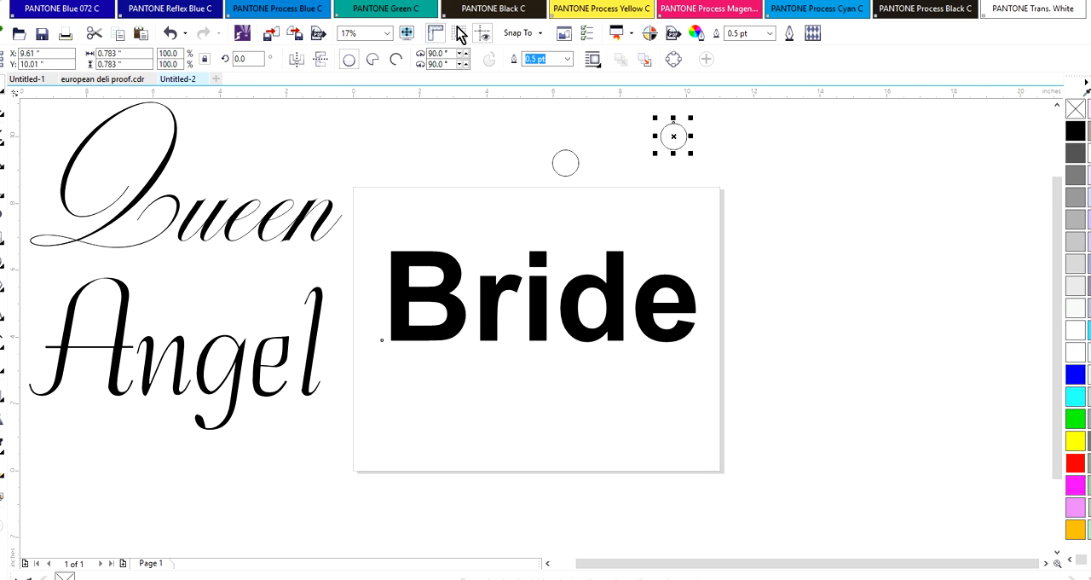
left_click(563, 166)
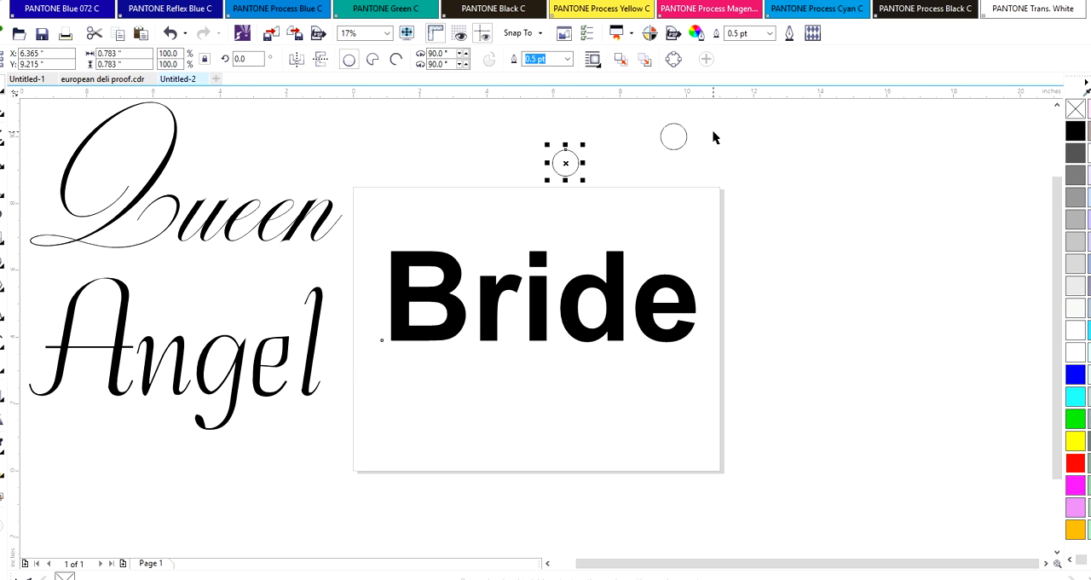
Delete the copied circle and resize the remaining circle to 4.3 mm in diameter
left_click(666, 136)
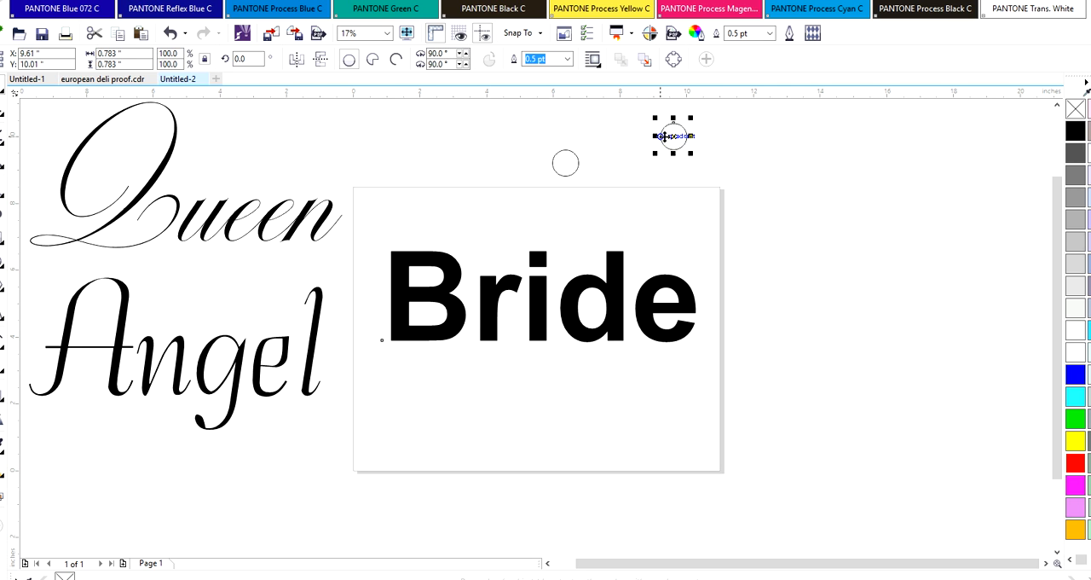
key("Delete")
left_click(578, 165)
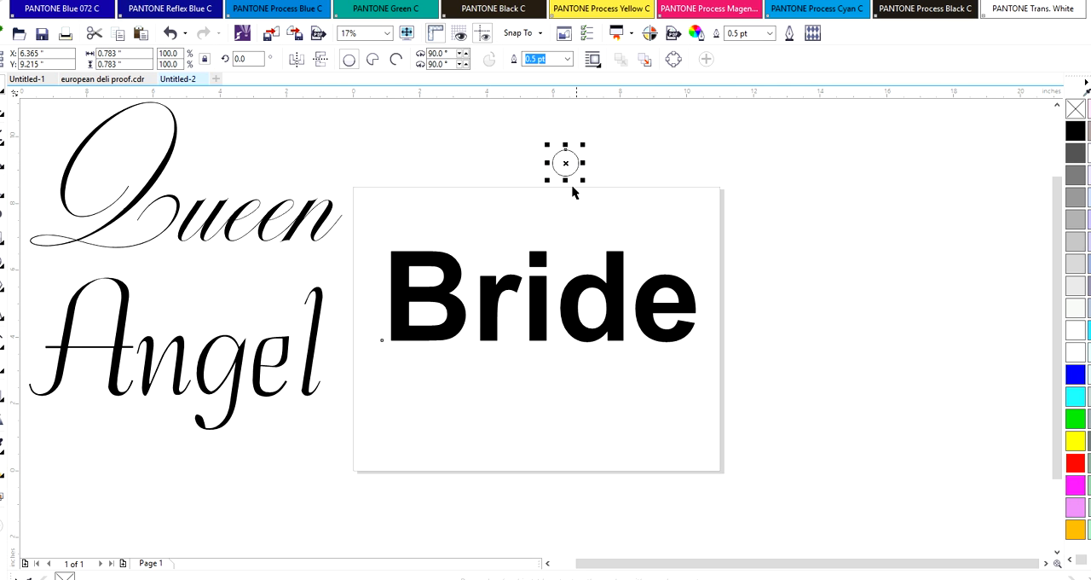
double_click(105, 53)
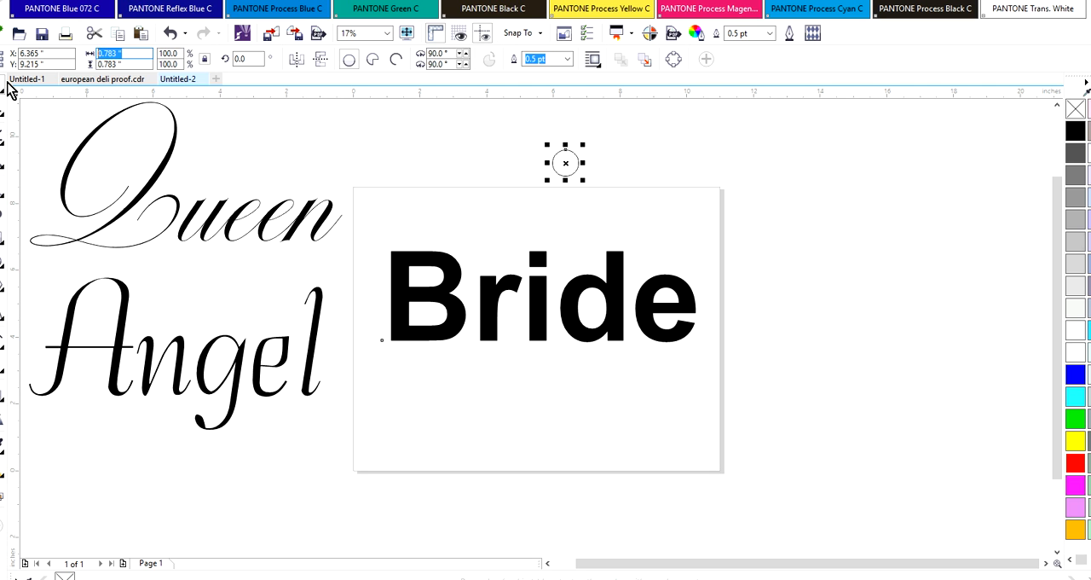
type("4.3mm")
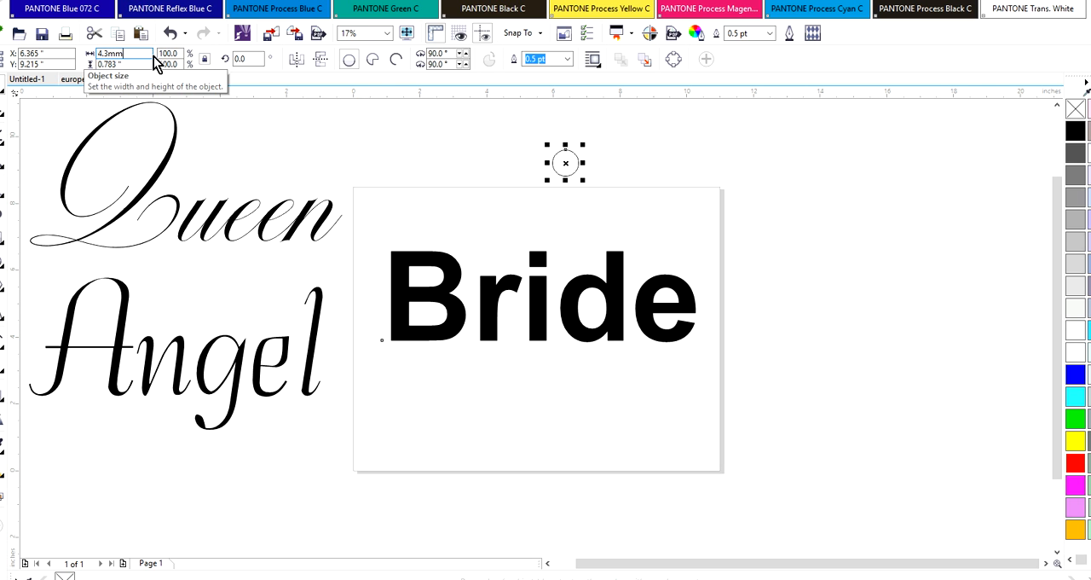
key("Return")
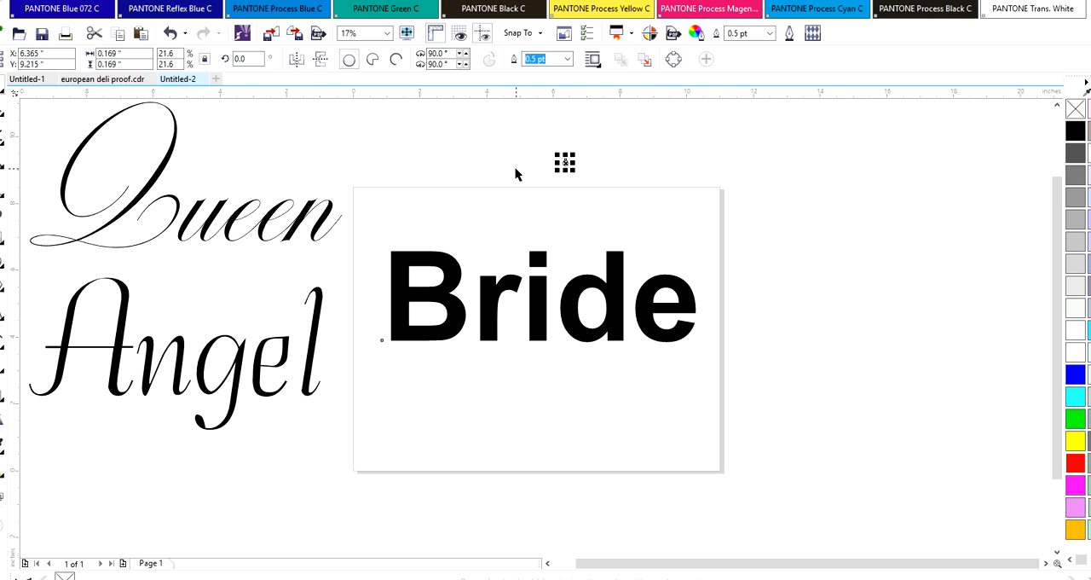
Move the small circle down onto the page above the word Bride, at about X 5.95 and Y 8.17 inches
left_click(515, 169)
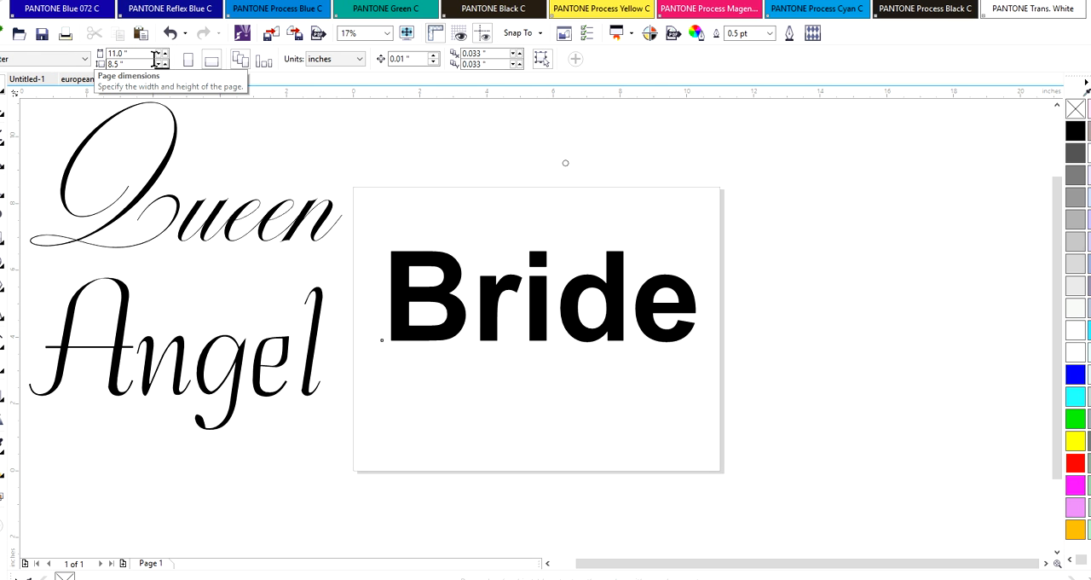
left_click(566, 162)
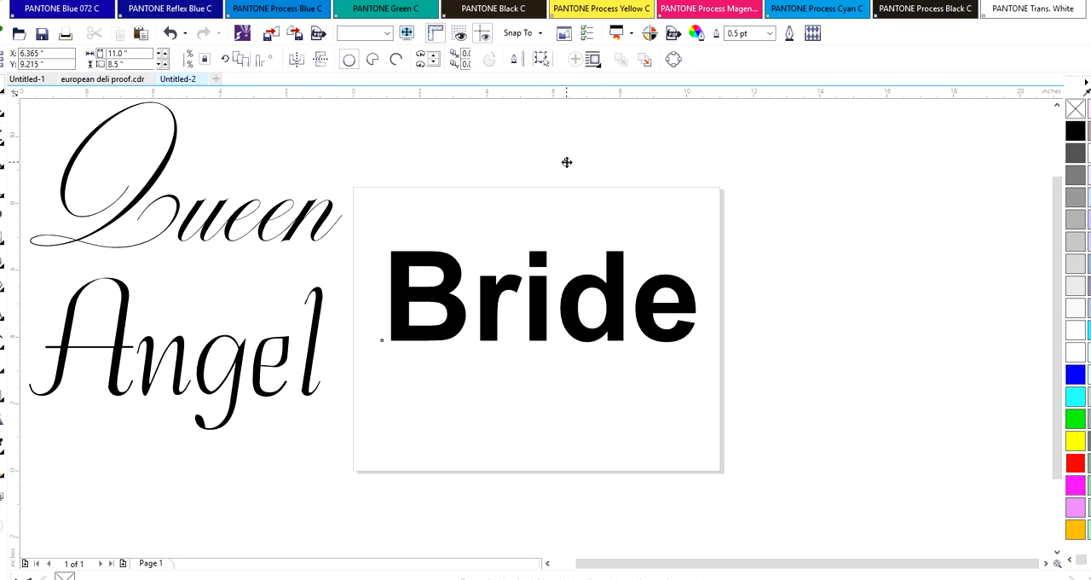
key("z")
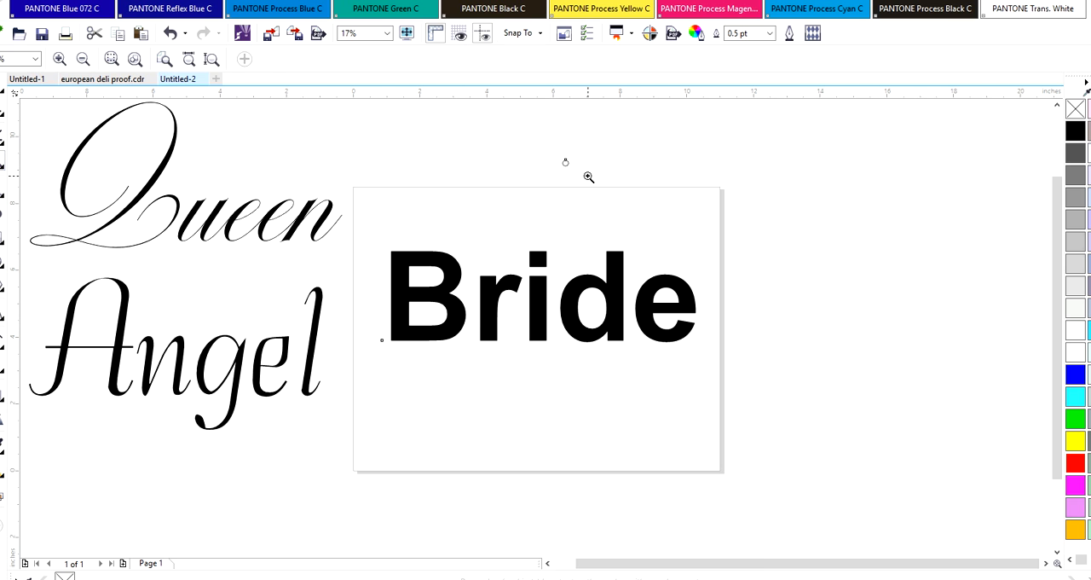
left_click(587, 176)
key("space")
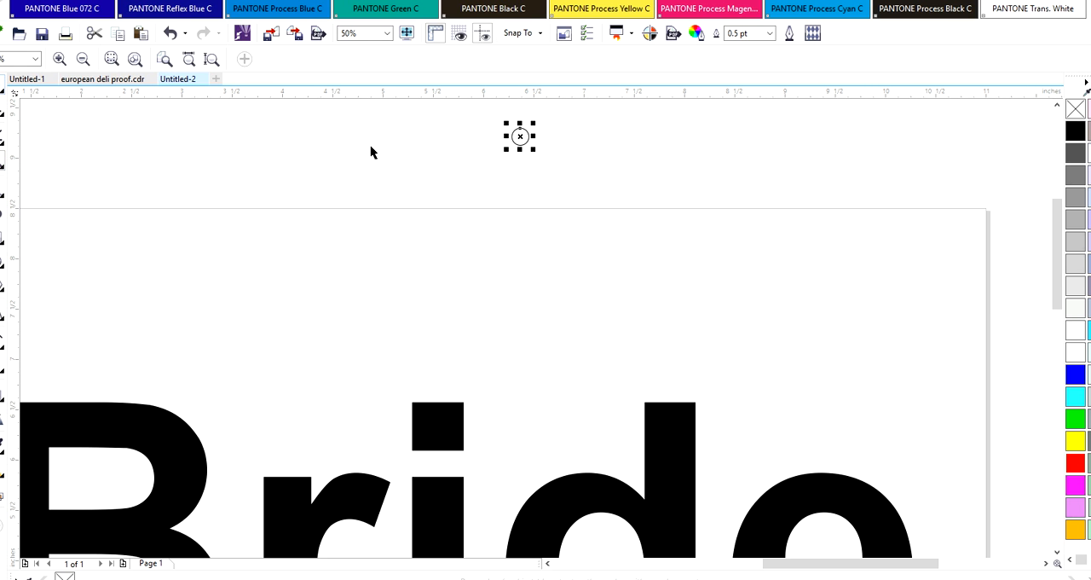
left_click_drag(520, 137, 479, 242)
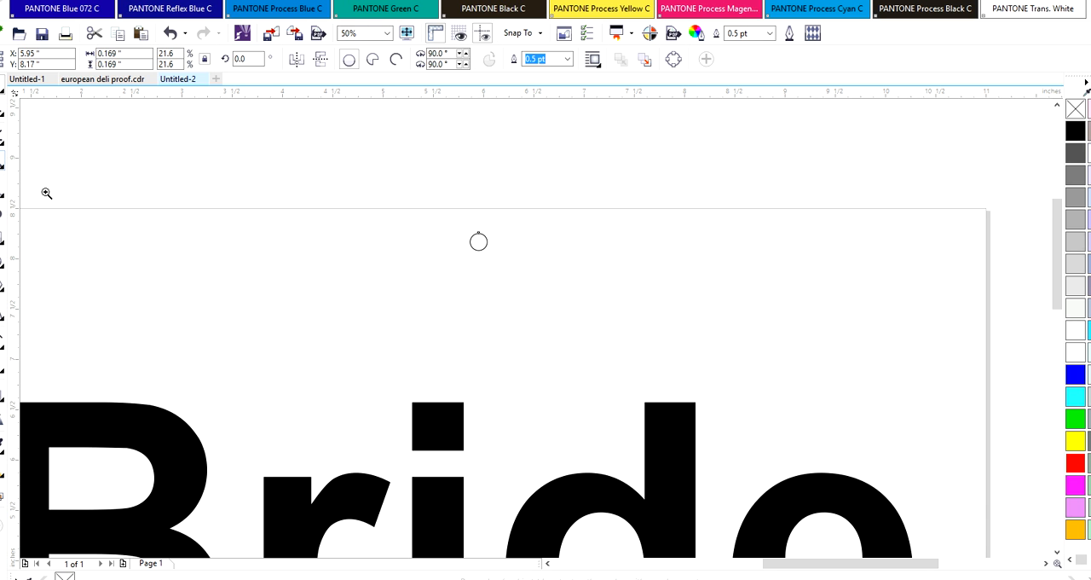
Duplicate the small circle and place the copy about 1.95 inches to its right and slightly lower
right_click(415, 349)
left_click(523, 359)
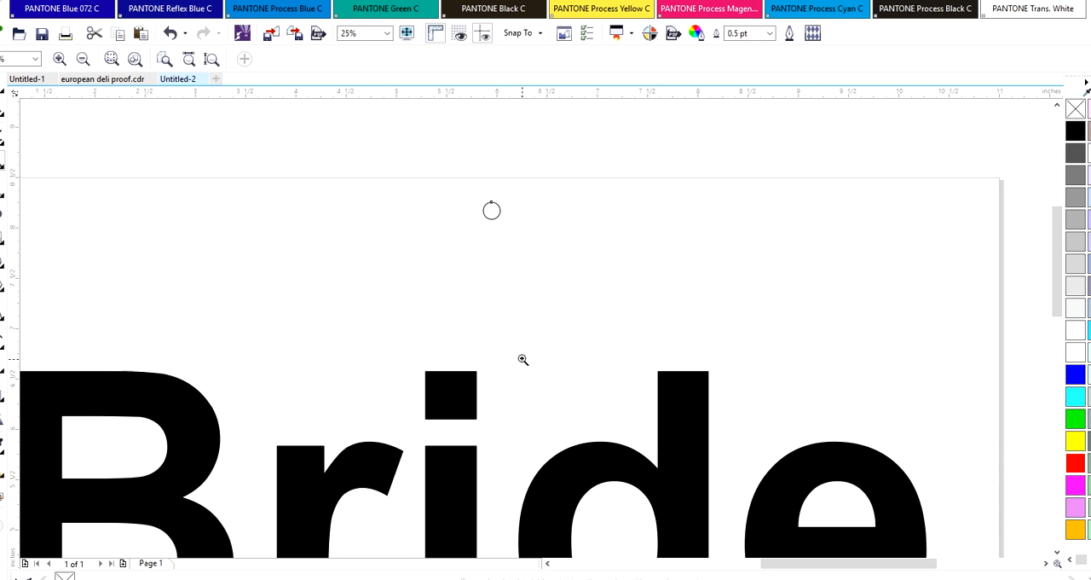
mouse_move(1055, 236)
left_mouse_down()
mouse_move(1050, 260)
mouse_move(1055, 242)
left_mouse_up()
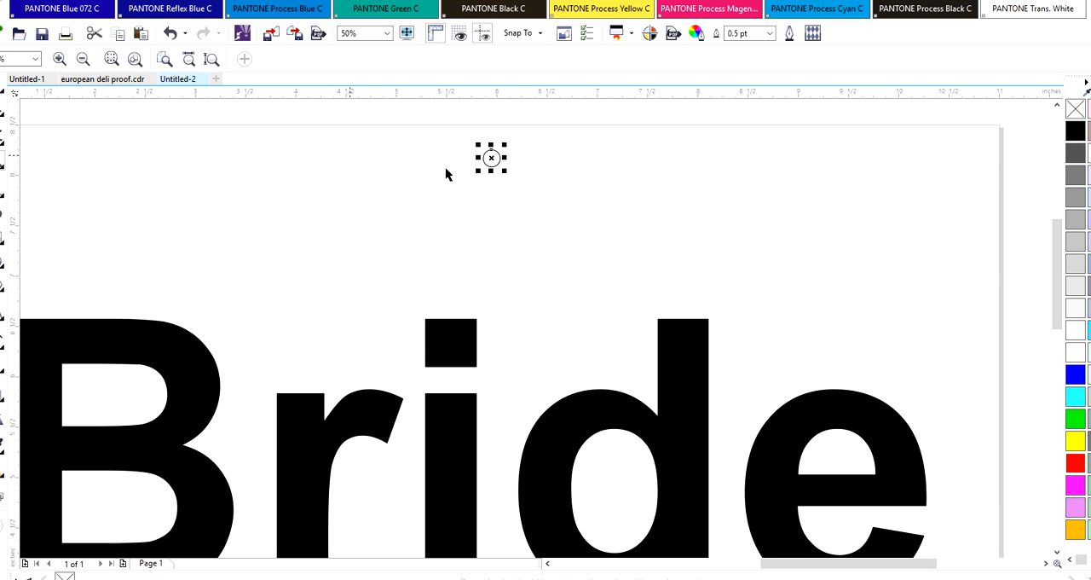
left_click(2, 271)
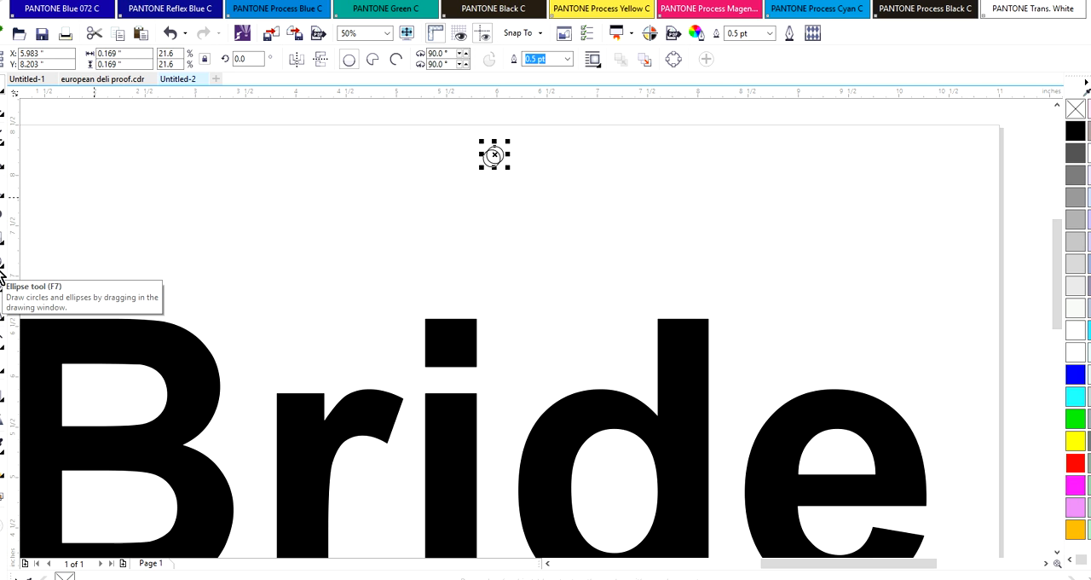
left_click_drag(491, 158, 687, 171)
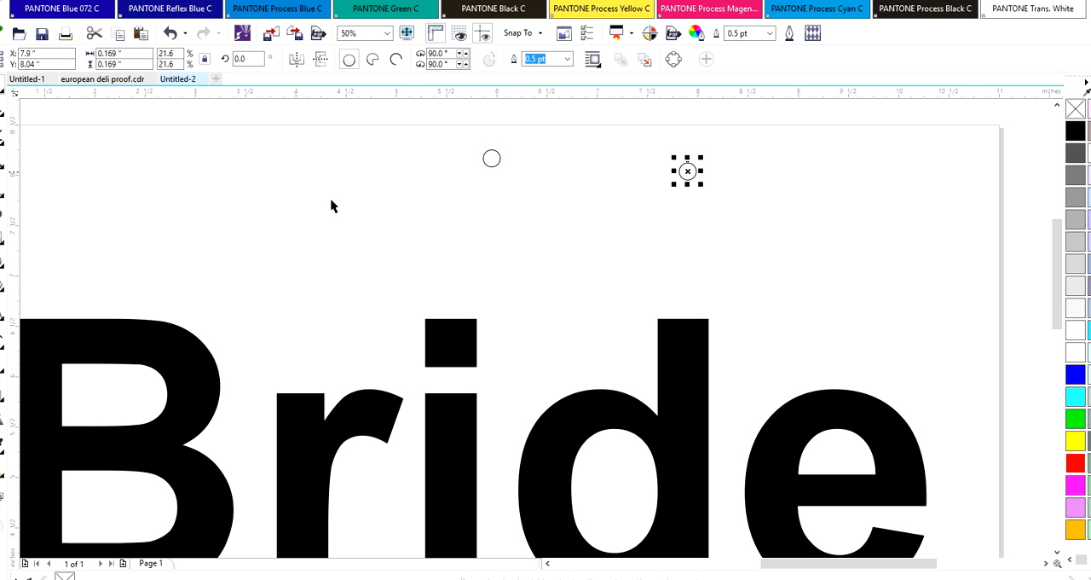
Blend the first small circle into its copy with the Blend tool
left_click(5, 374)
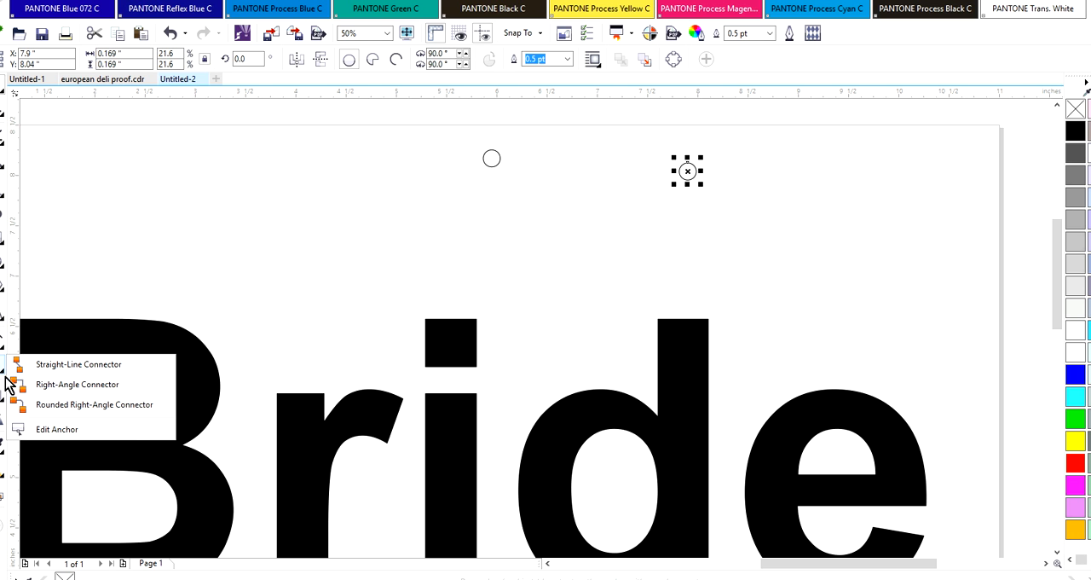
left_click(6, 404)
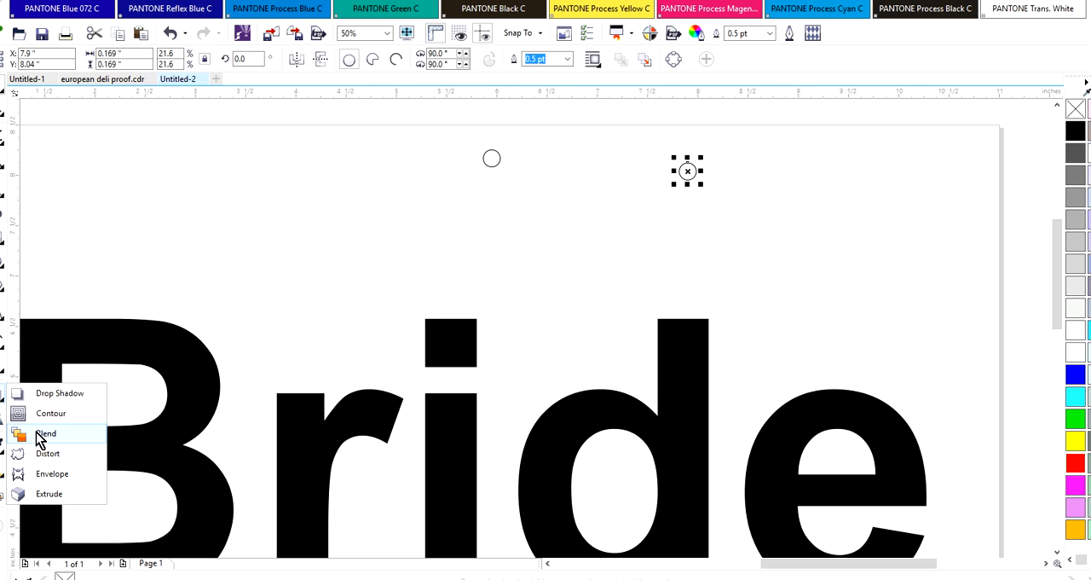
left_click(43, 433)
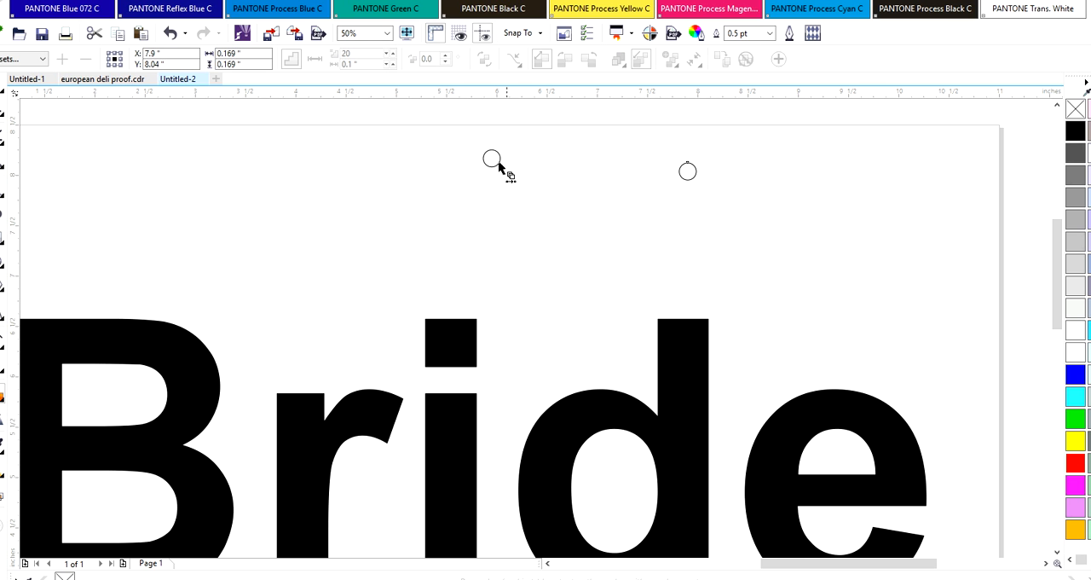
left_click_drag(492, 160, 690, 177)
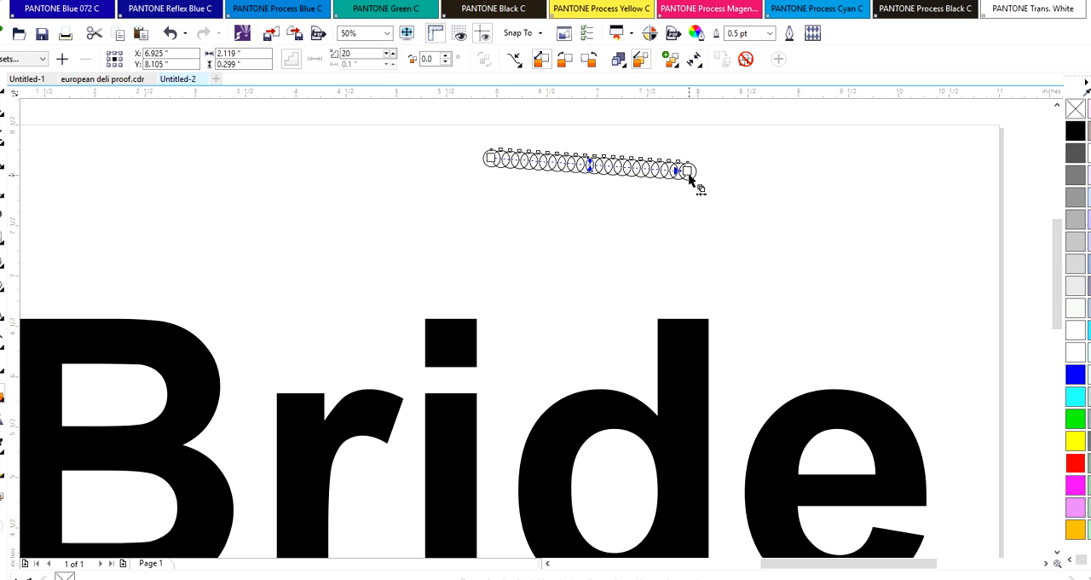
Assign the Bride lettering as the circle blend's new path and spread the blend along the full path
left_click(518, 65)
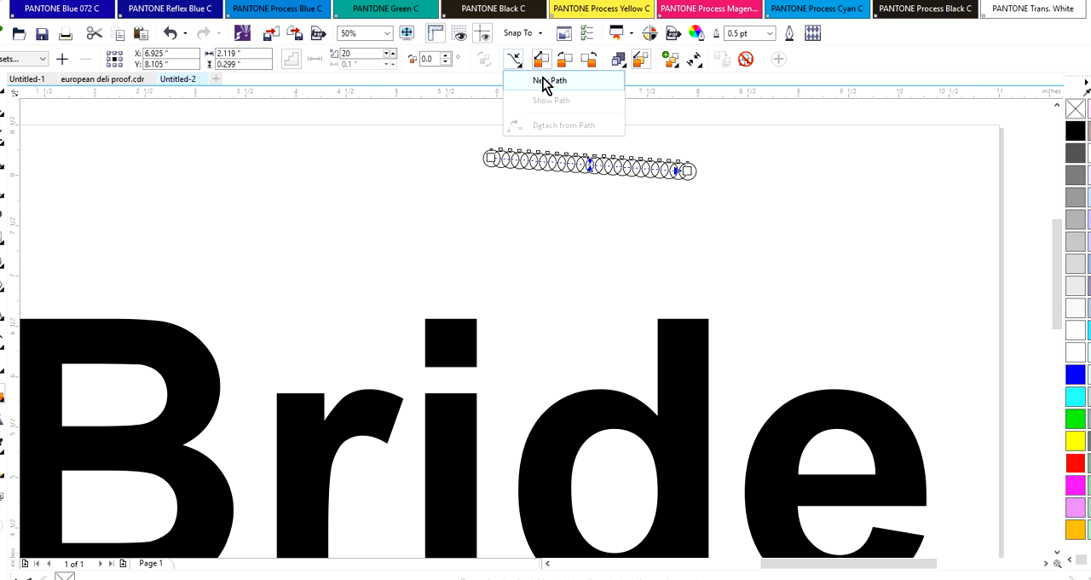
left_click(546, 81)
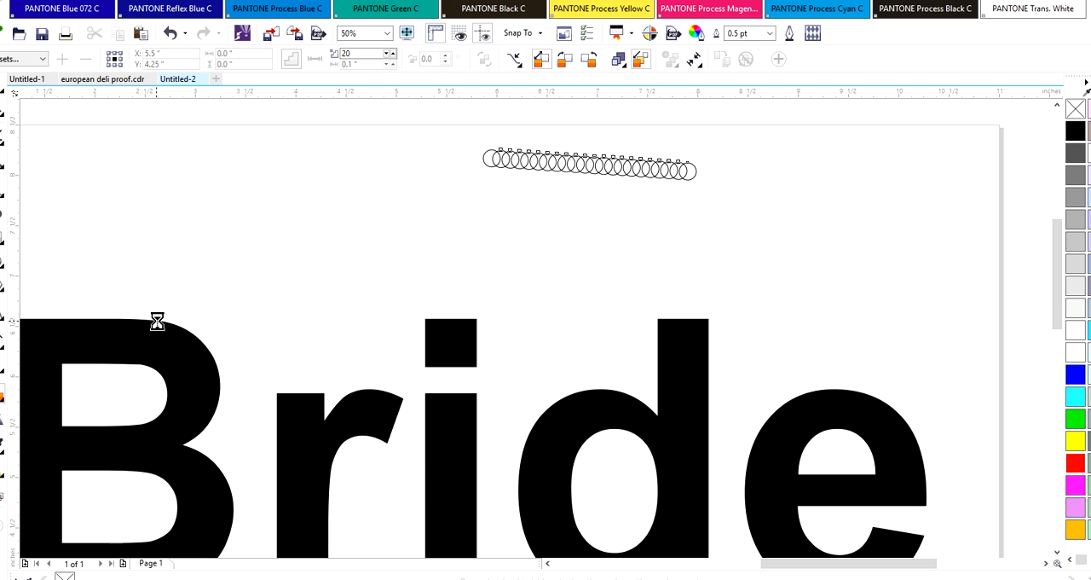
left_click(159, 324)
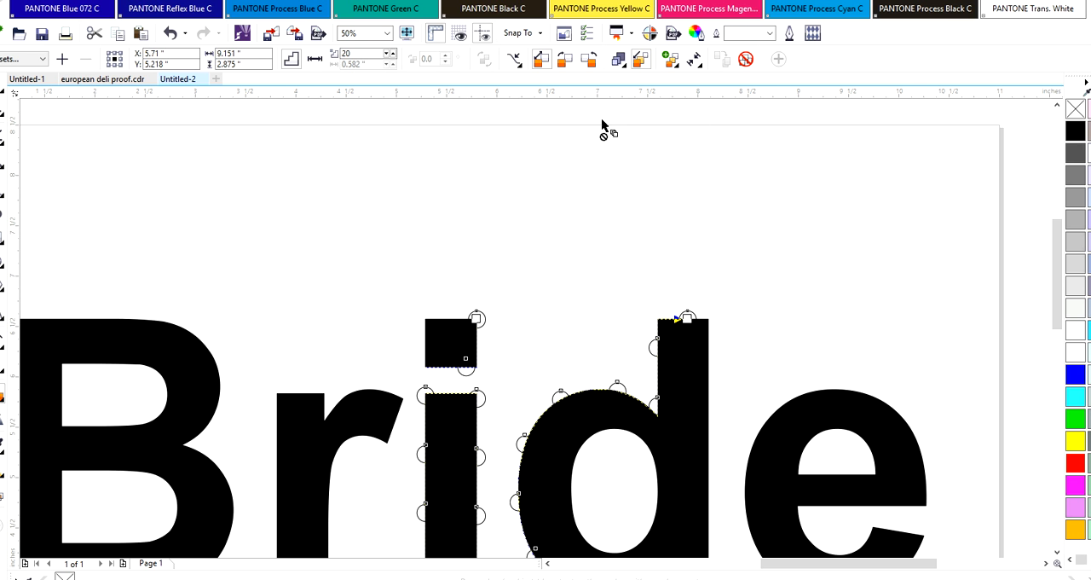
left_click(677, 67)
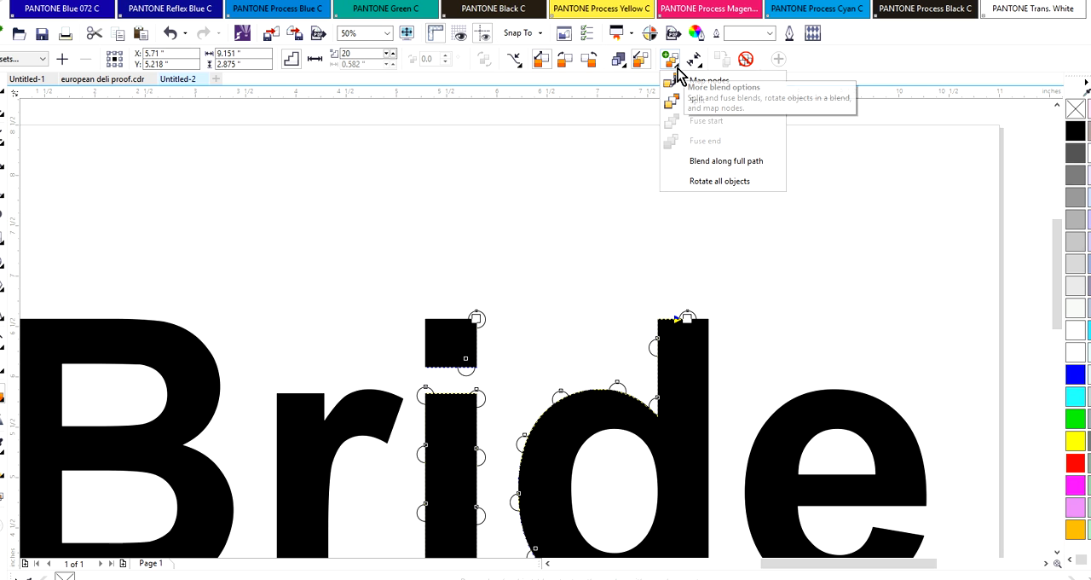
left_click(698, 162)
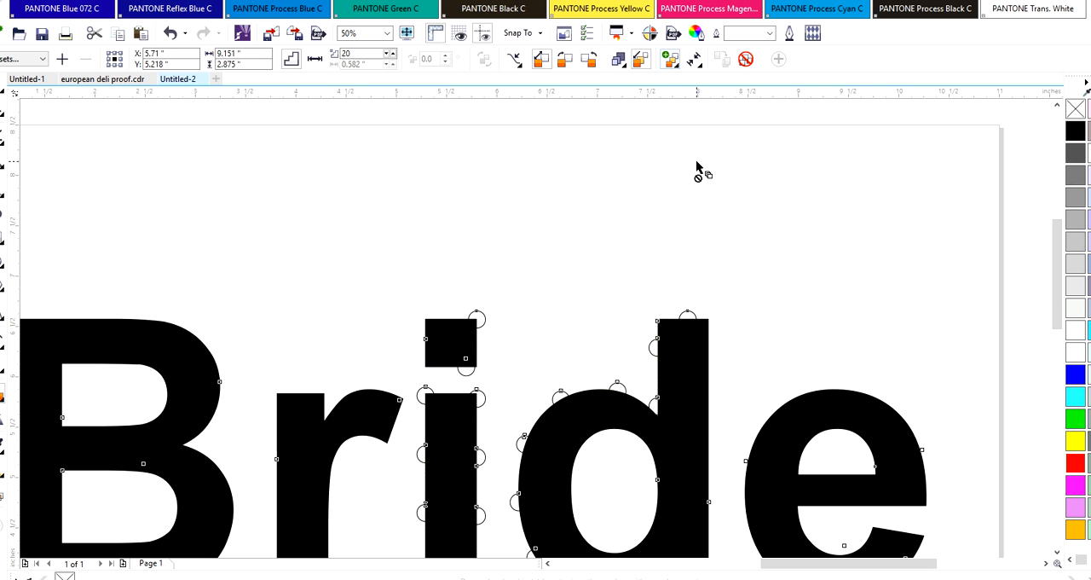
Set the number of steps in the circle blend to 200
left_click_drag(891, 564, 884, 565)
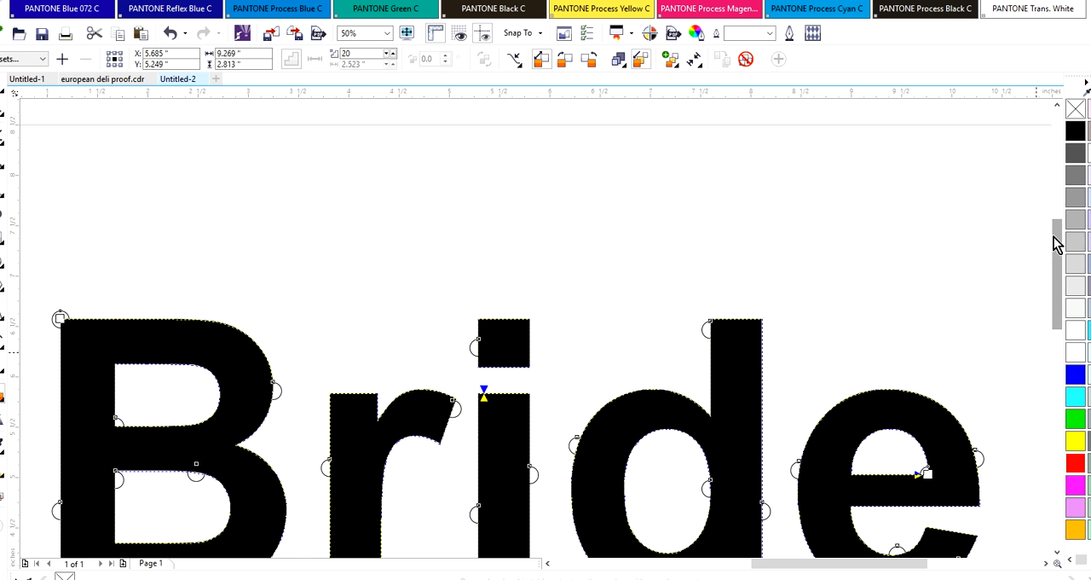
left_click_drag(1057, 237, 1052, 278)
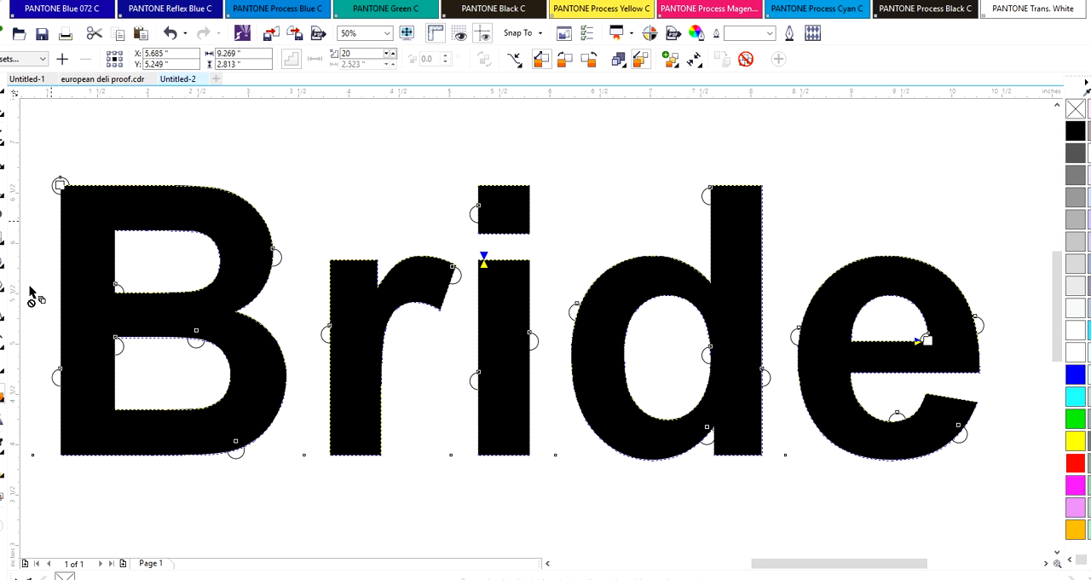
left_click(362, 53)
type("0")
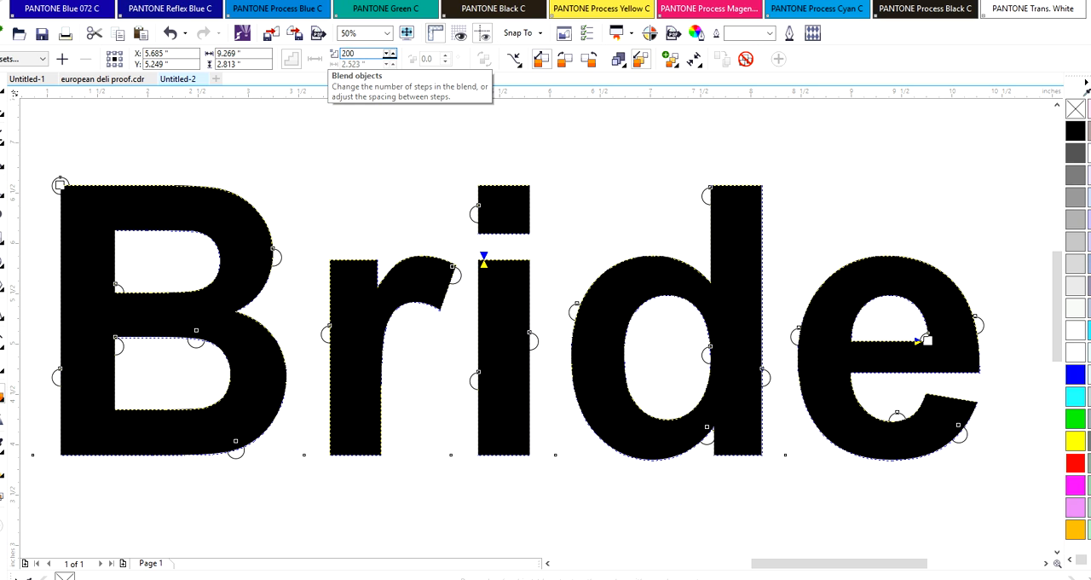
key("Return")
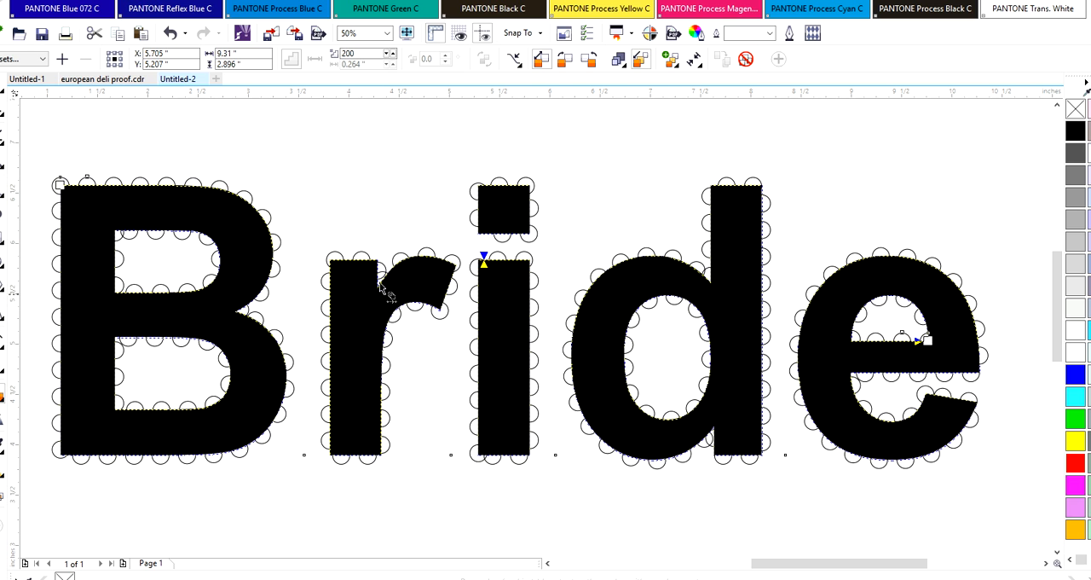
Remove the fill from the Bride lettering and give it a black outline
key("space")
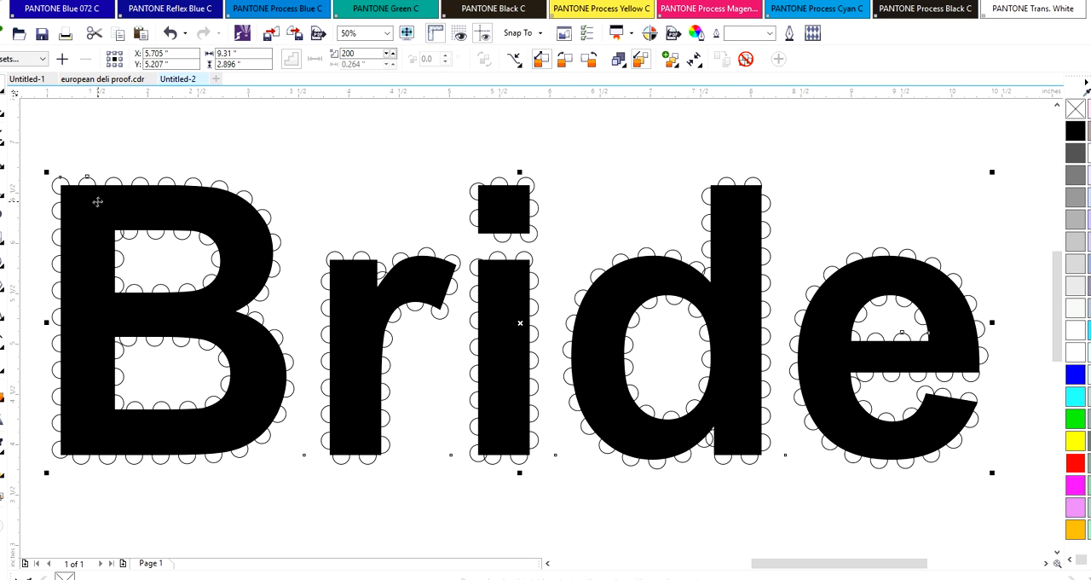
left_click(98, 201)
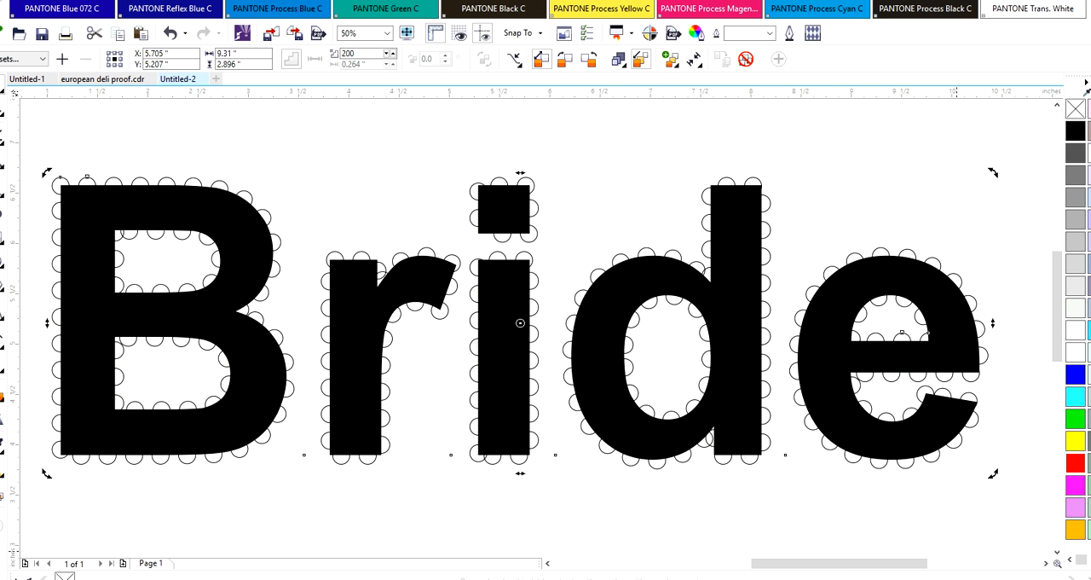
left_click(254, 245)
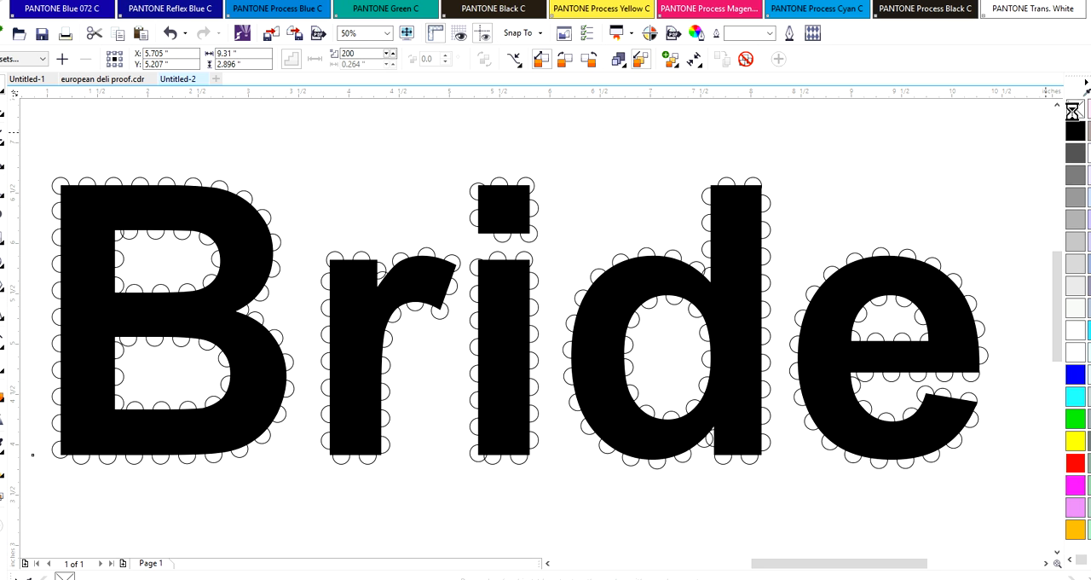
left_click(1076, 109)
right_click(1076, 130)
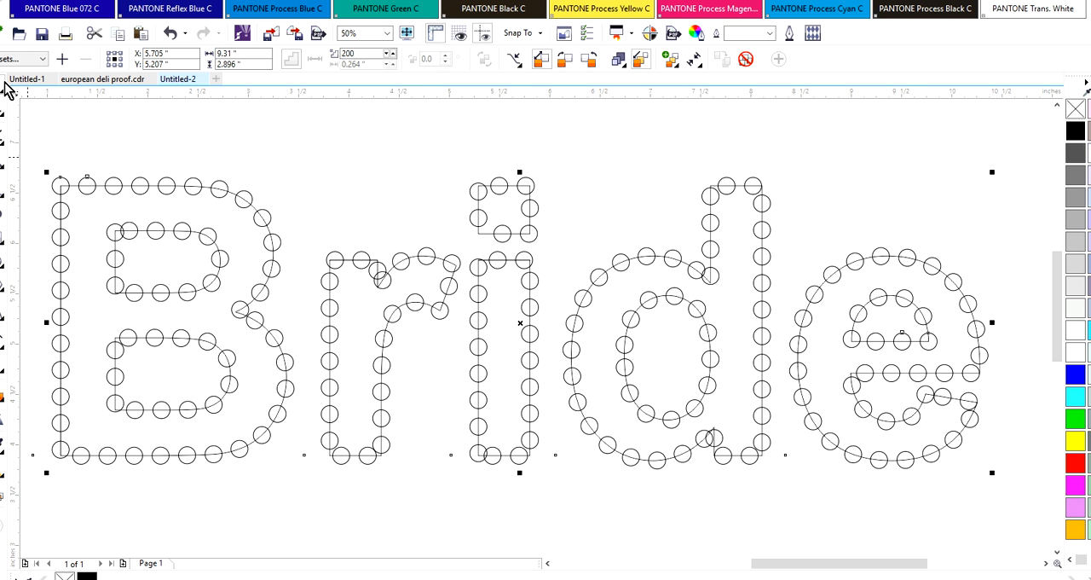
Select the circle blend around the lettering and break the blend apart
left_click(86, 184)
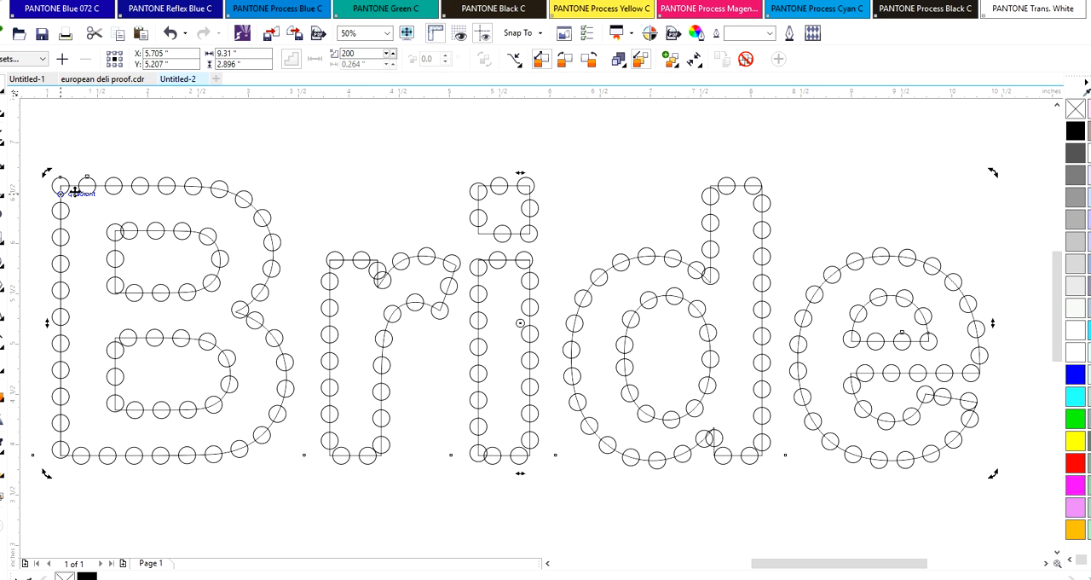
left_click(85, 183)
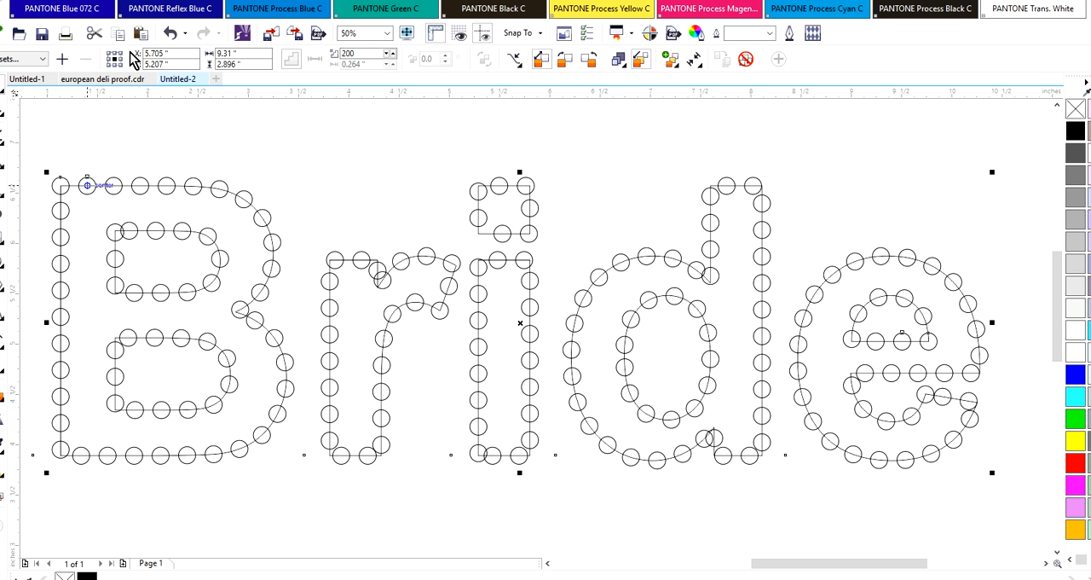
right_click(86, 183)
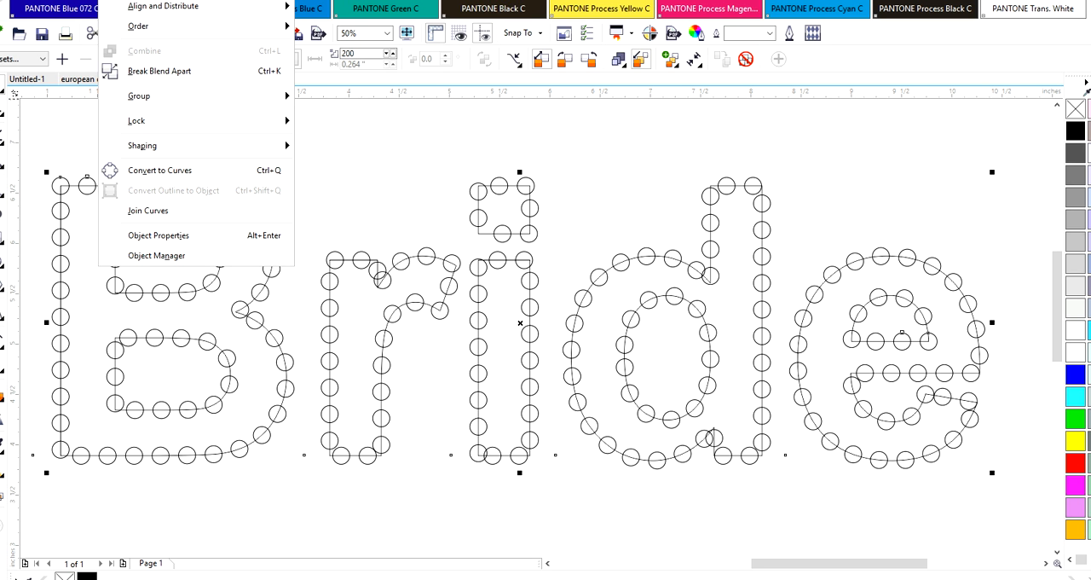
left_click(167, 71)
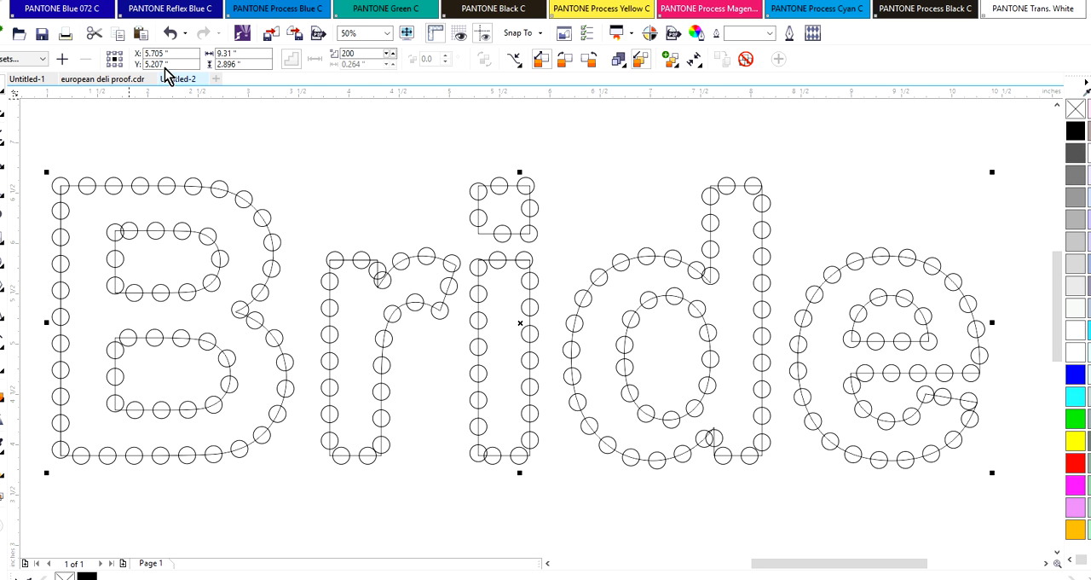
Try moving the circle at the B's upper-left corner off the outline, and undo the move
left_click(225, 151)
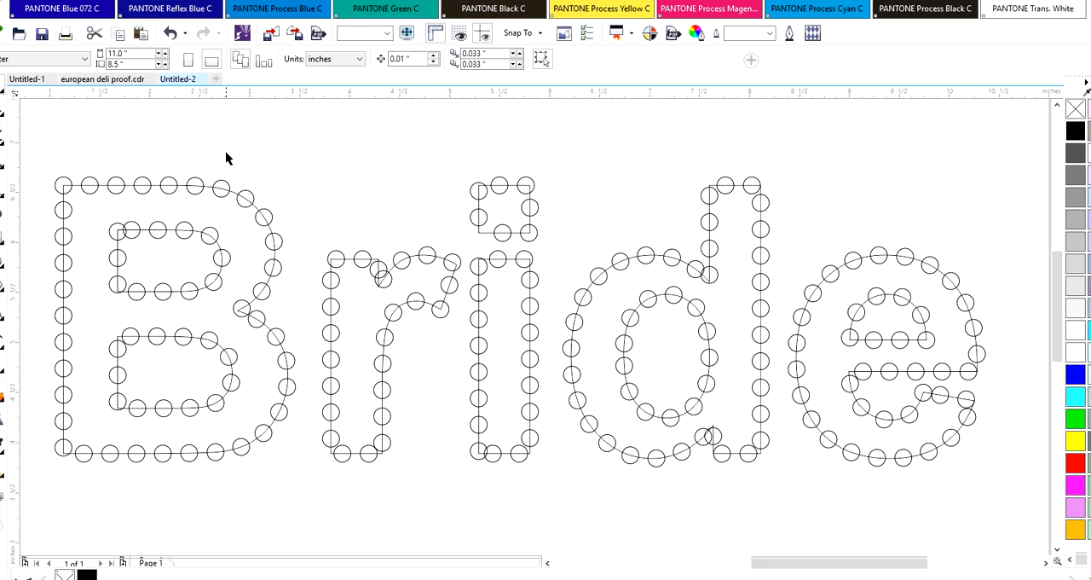
left_click(58, 185)
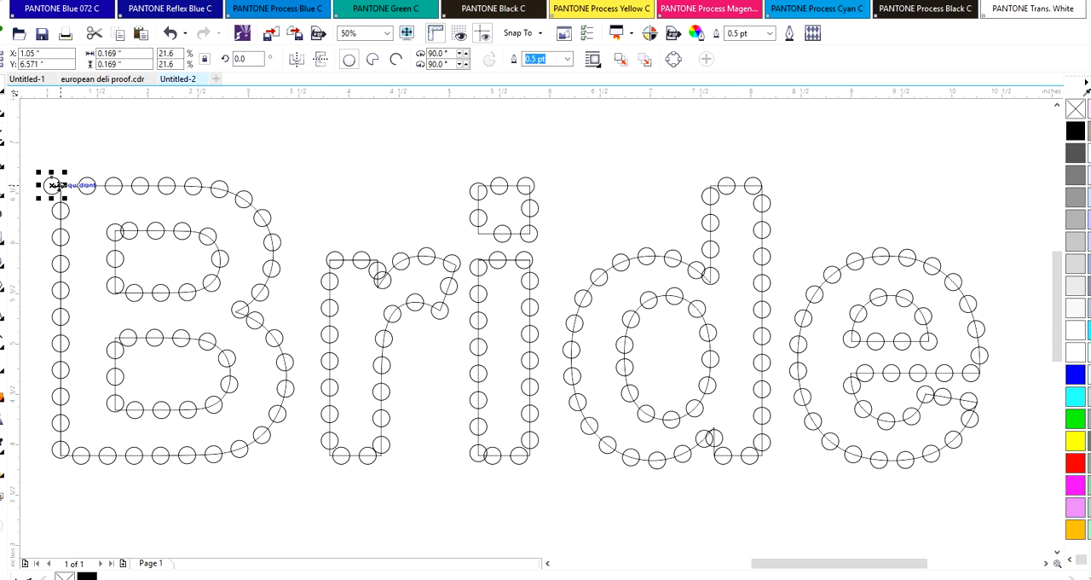
left_click(169, 33)
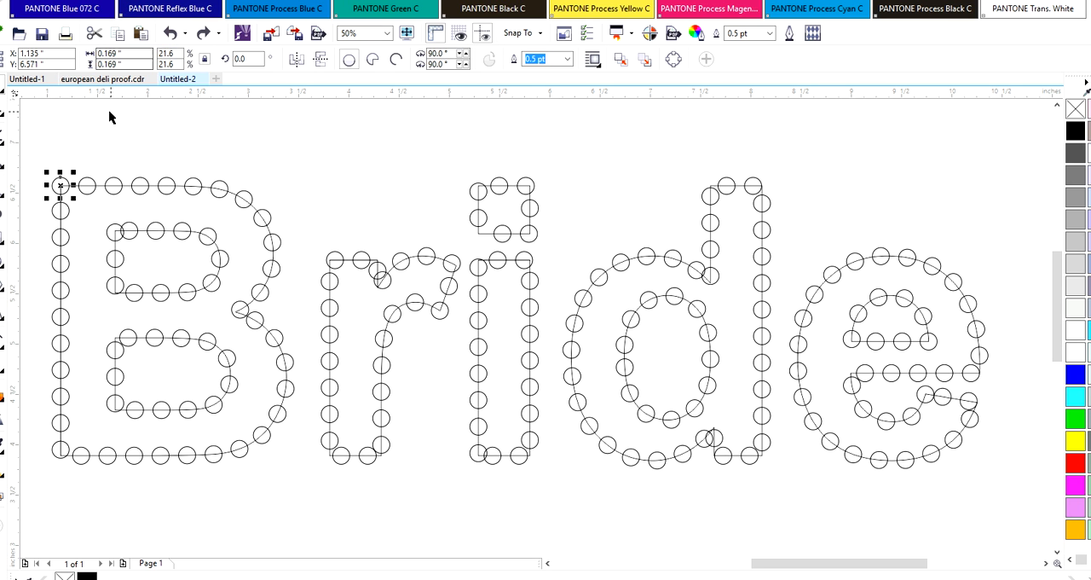
Select the group of blended circles around the lettering and ungroup it into individual circles
left_click(130, 205)
left_click(114, 230)
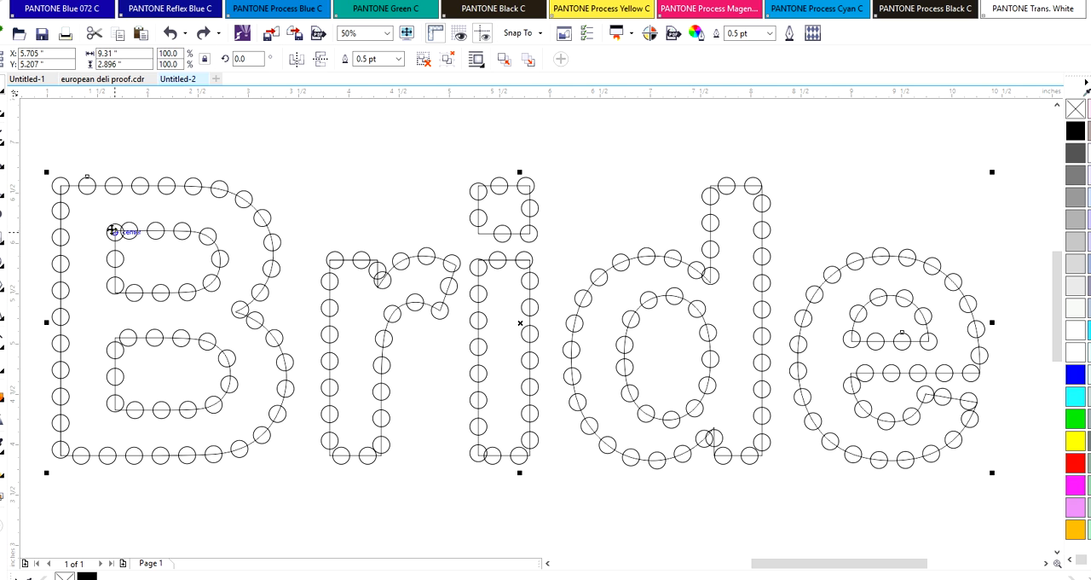
left_click(114, 231)
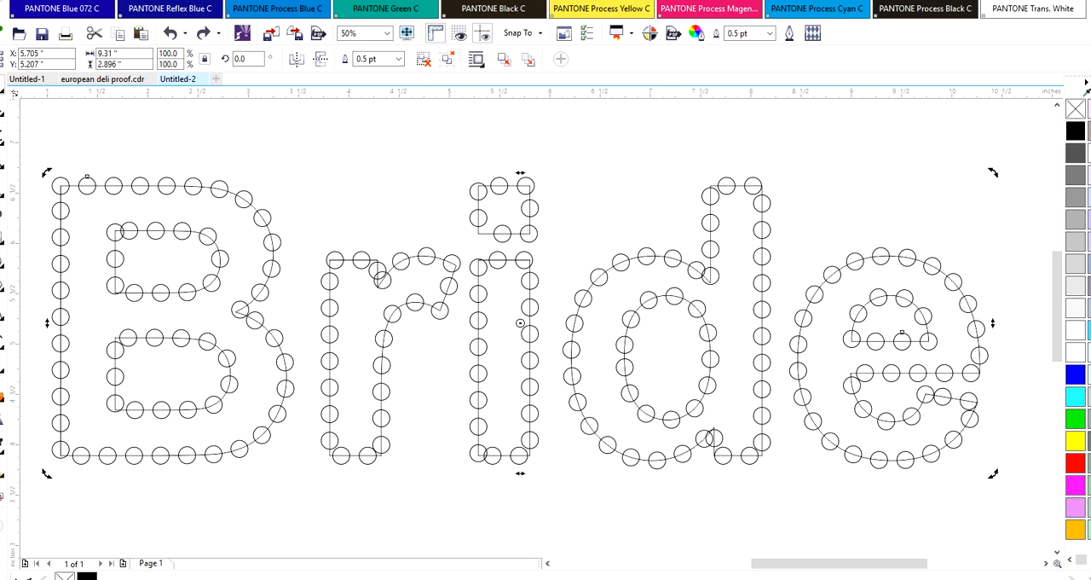
left_click(134, 236)
left_click(129, 237)
left_click(119, 1)
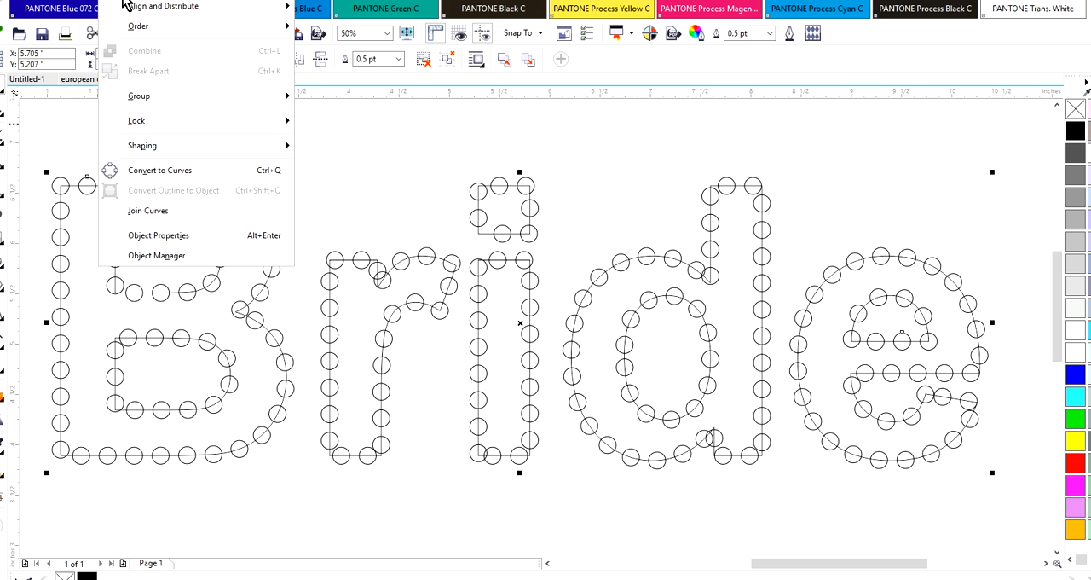
left_click(344, 115)
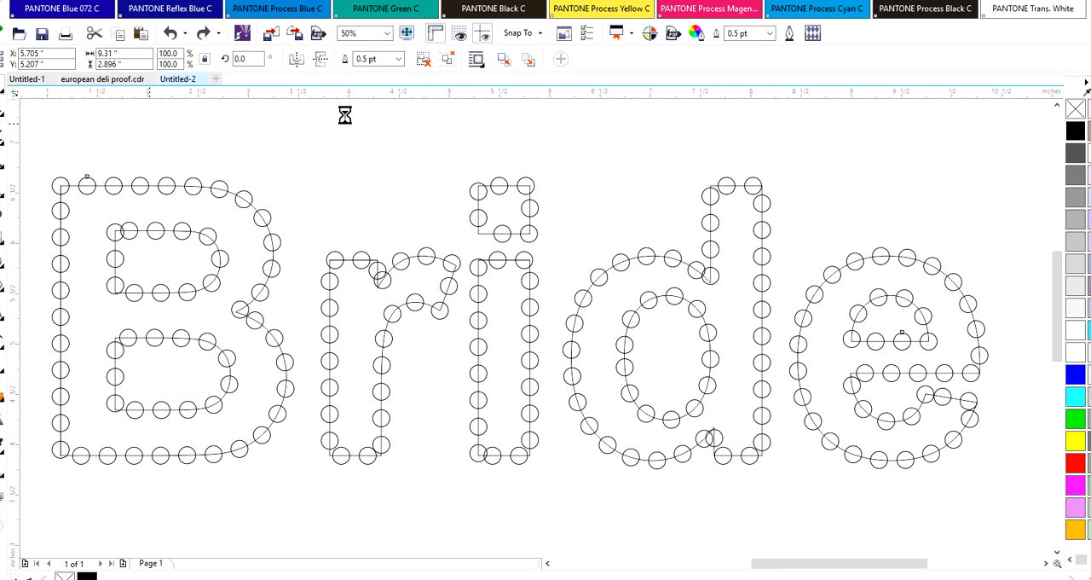
left_click(230, 203)
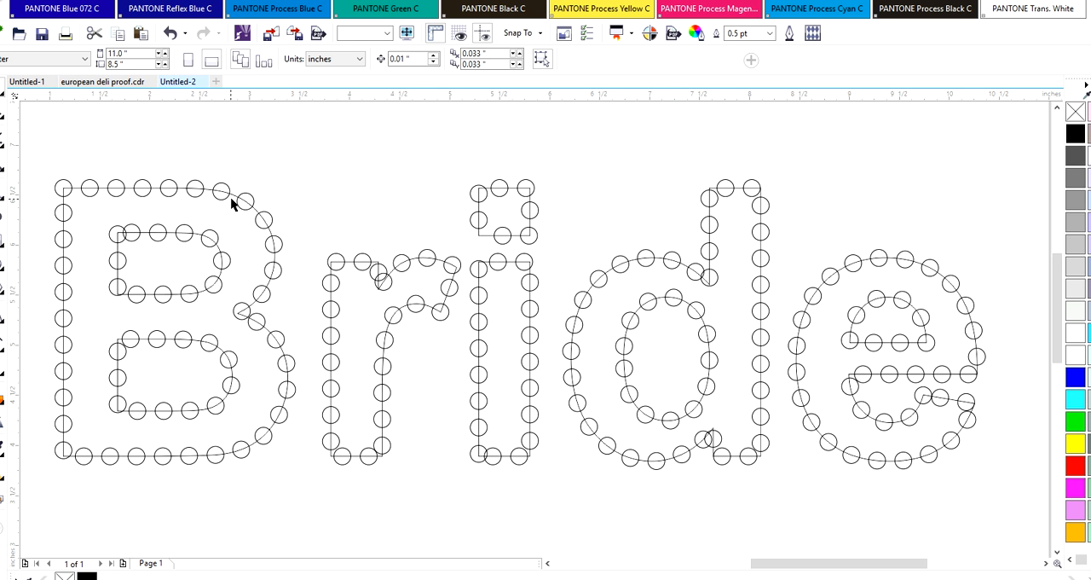
Try moving the Bride lettering outline upward away from the circles, and undo the move
left_click(230, 194)
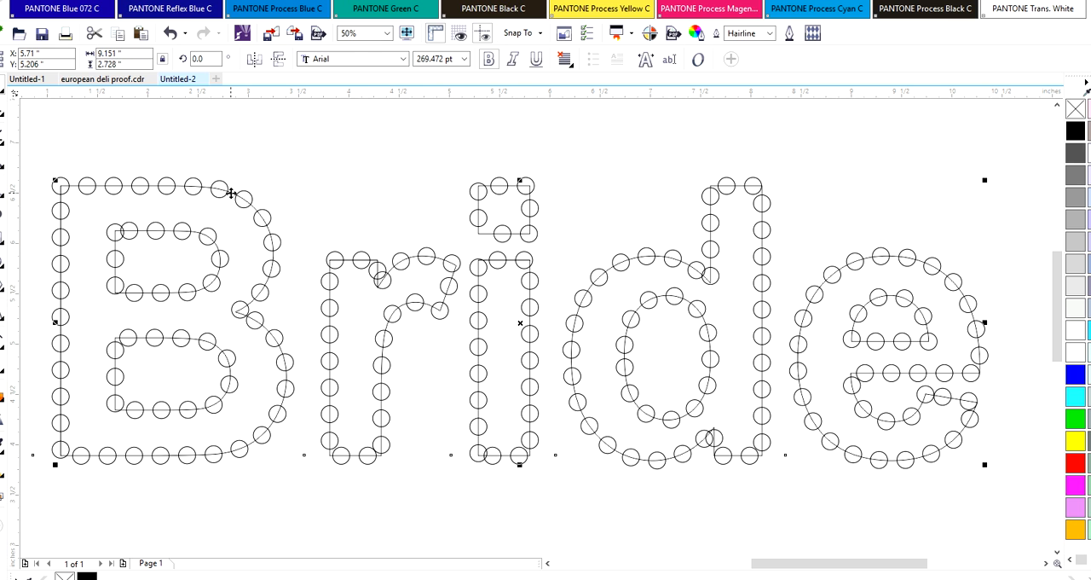
left_click_drag(231, 195, 230, 149)
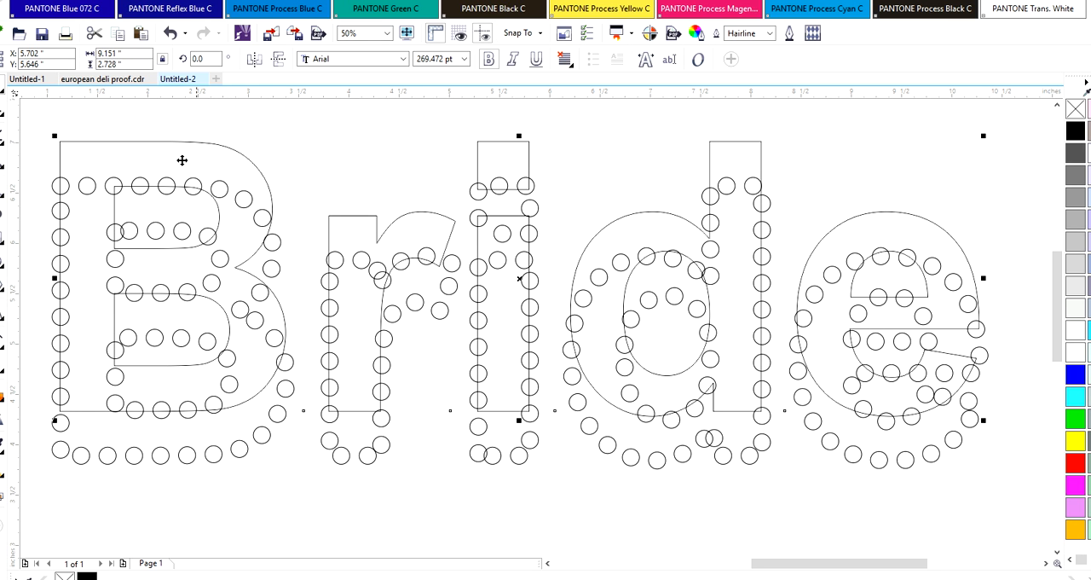
left_click(169, 34)
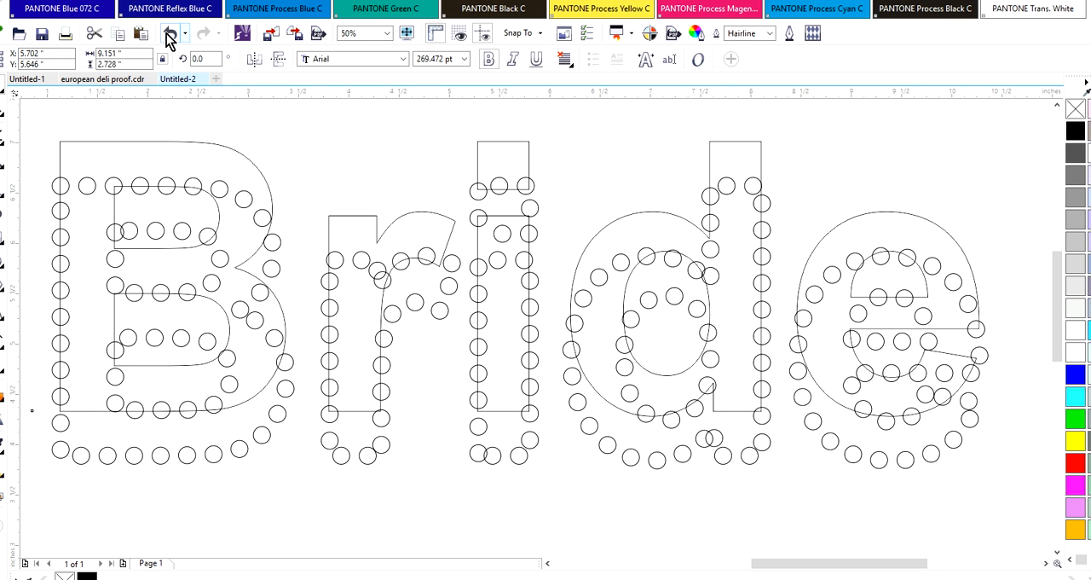
left_click(168, 34)
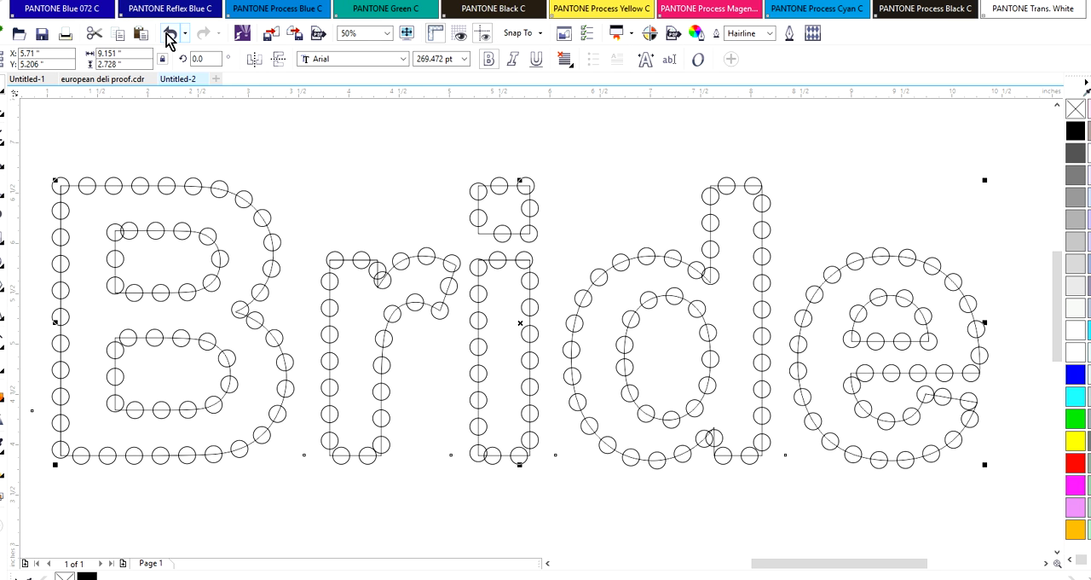
Lock the Bride lettering outline and clear the selection
right_click(229, 213)
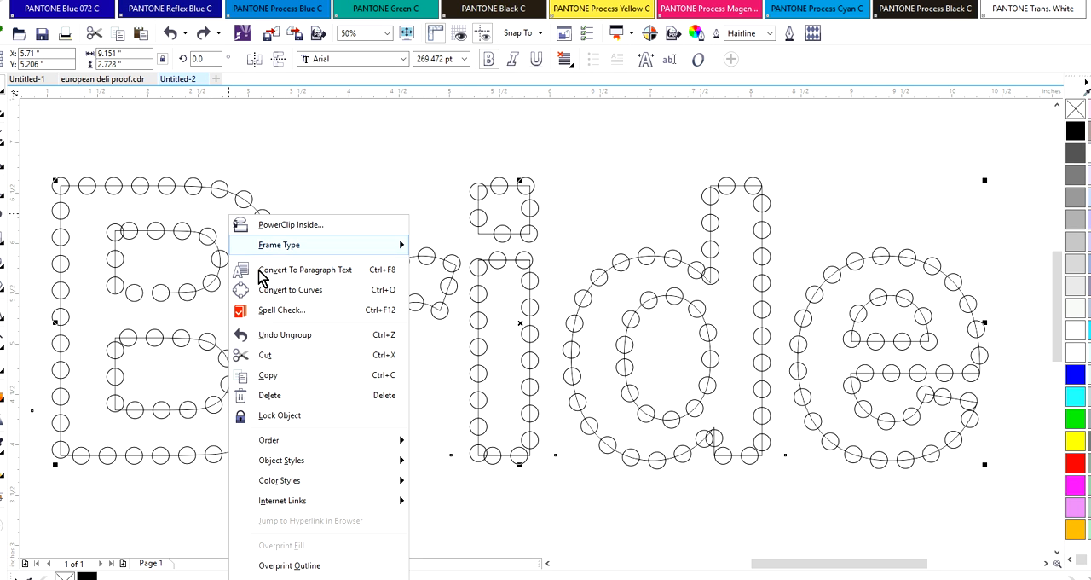
left_click(290, 418)
left_click(271, 186)
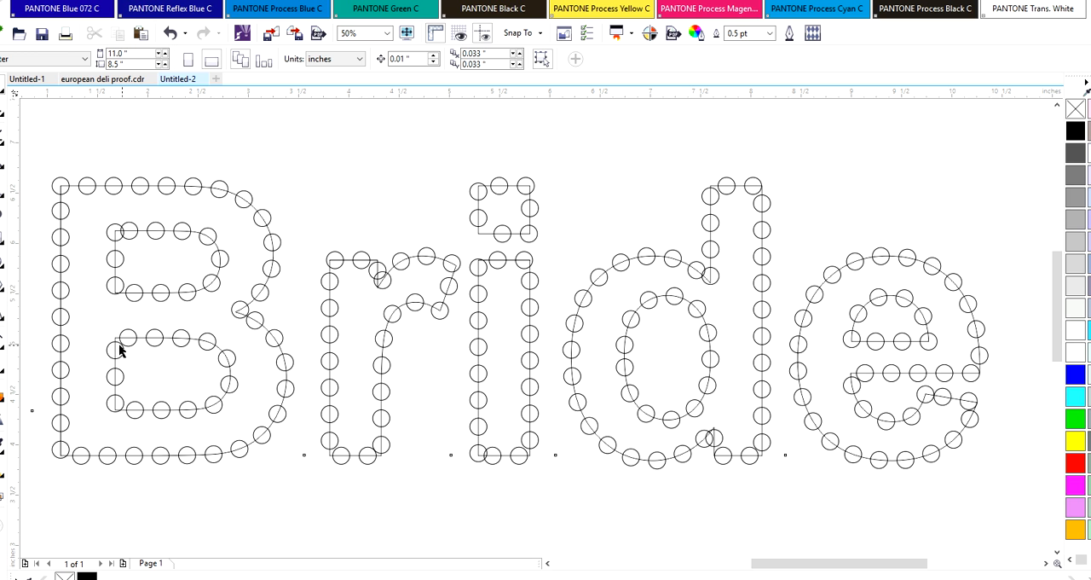
Spread apart the crowded circles at the top of the B's upper counter, its middle notch and the lower counter's left edge
left_click(133, 229)
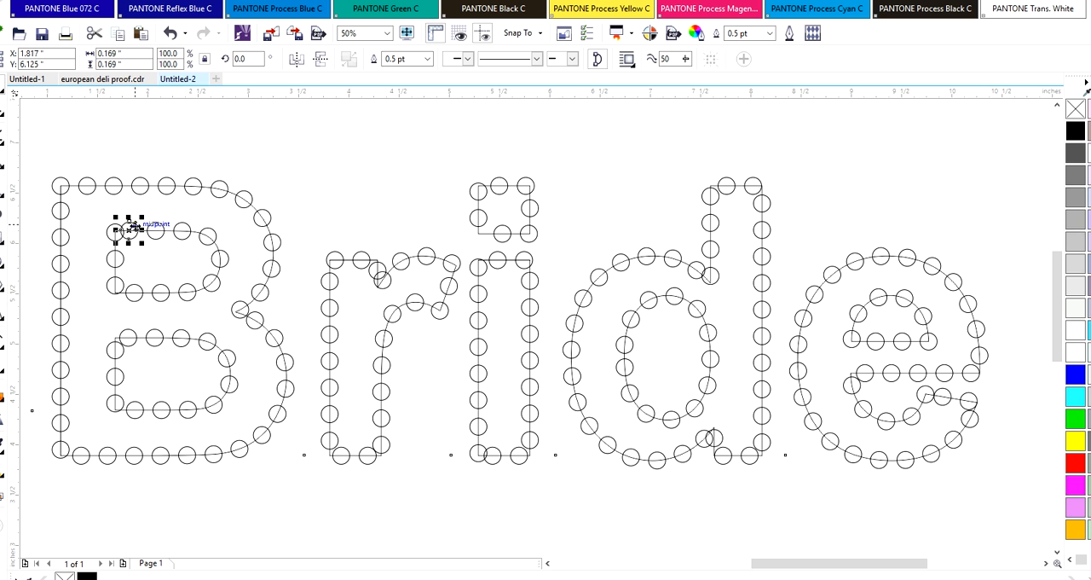
left_click_drag(132, 229, 134, 229)
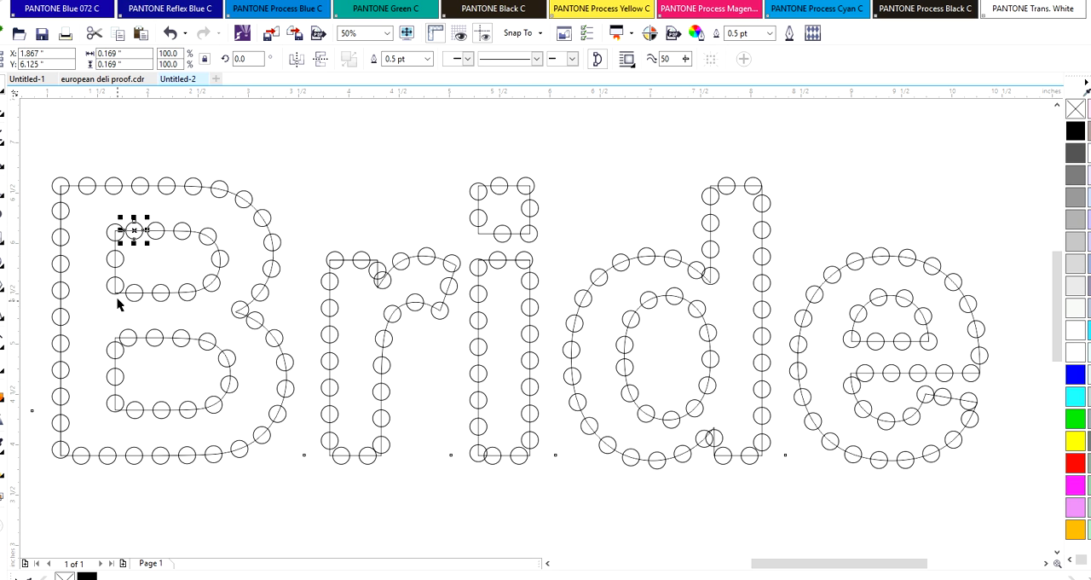
key("Right")
left_click_drag(253, 331, 259, 327)
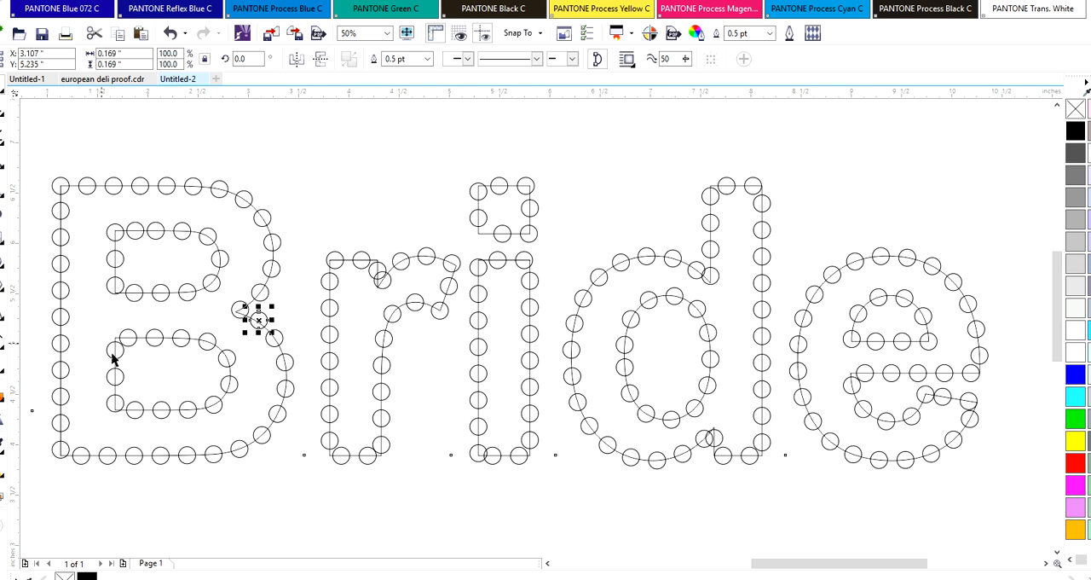
left_click_drag(110, 355, 109, 355)
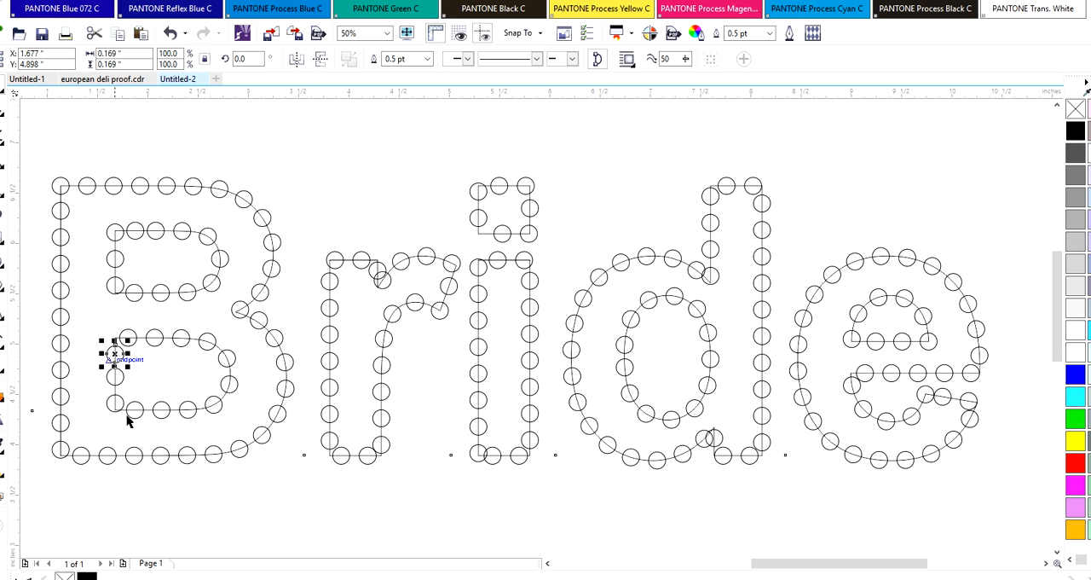
Adjust the circles on the left edge of the B's upper counter, nudging the lowest one down onto the corner
left_click(114, 258)
left_click_drag(114, 258, 111, 295)
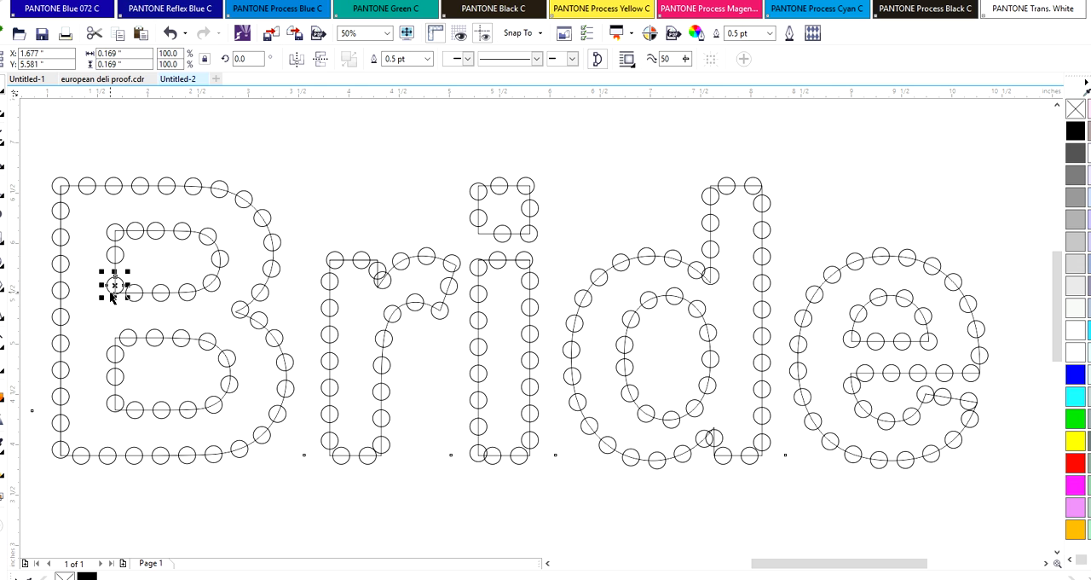
key("Down")
key("Down")
key("Down")
key("Down")
key("Down")
key("Down")
key("Down")
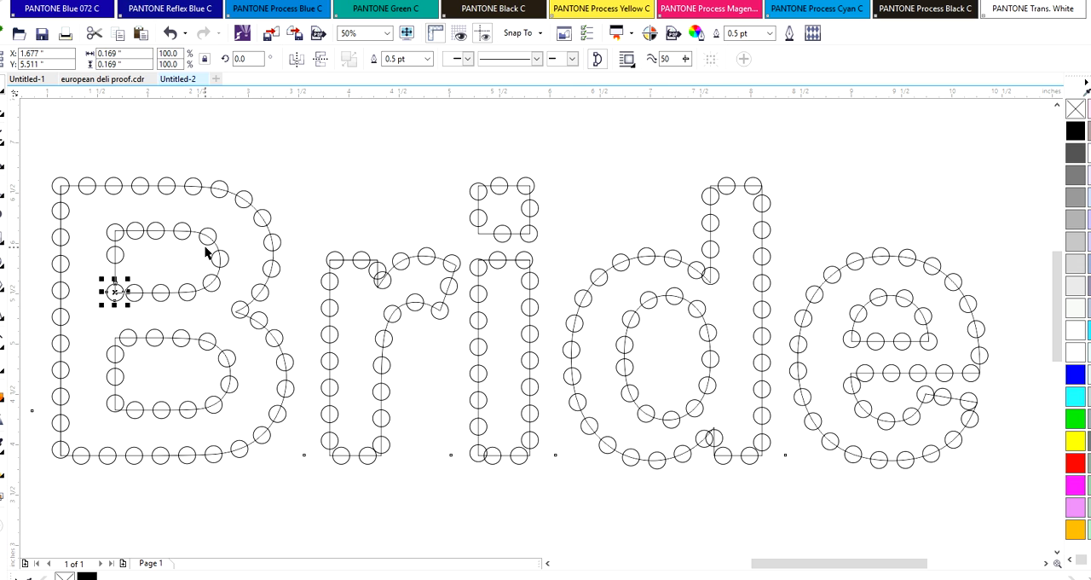
Duplicate the circle at the upper counter's lower-left corner and use the copy to fill the gap on the left edge
key("Right")
key("Right")
key("Up")
key("Up")
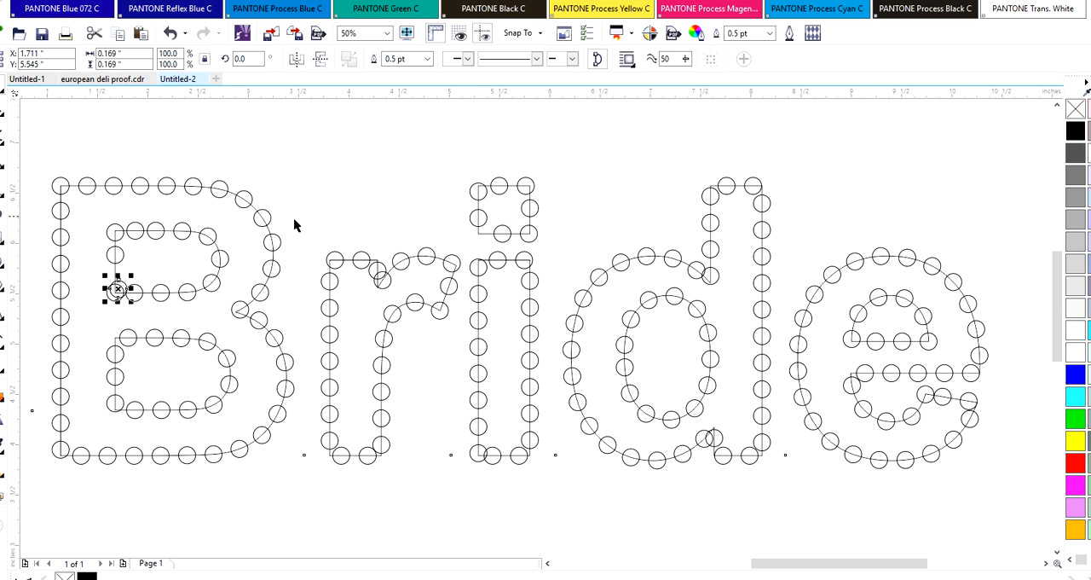
left_click_drag(118, 289, 110, 251)
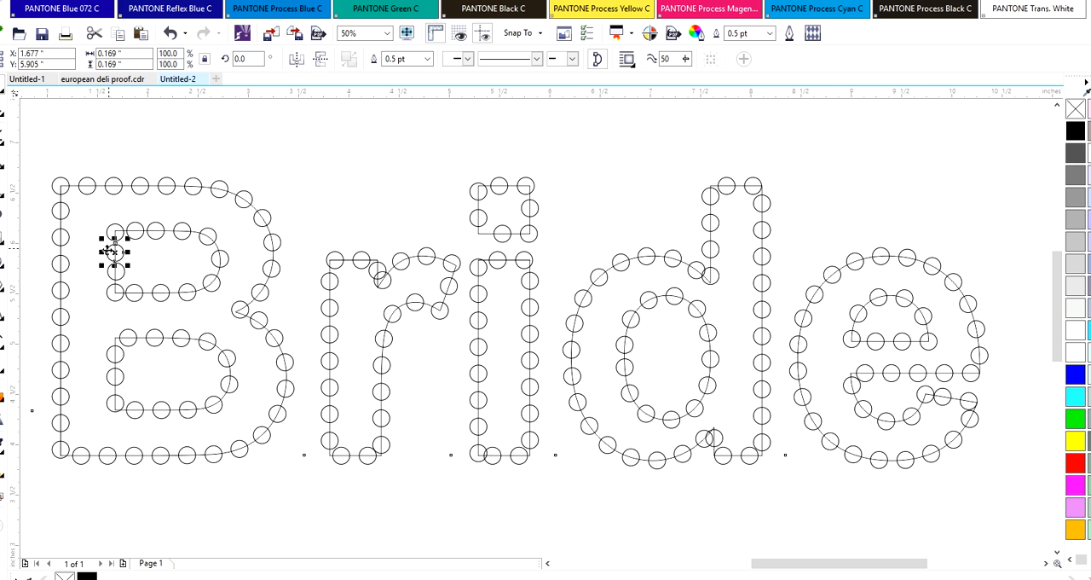
Nudge the two middle circles on the left edge of the B's upper counter into even spacing
left_click(86, 277)
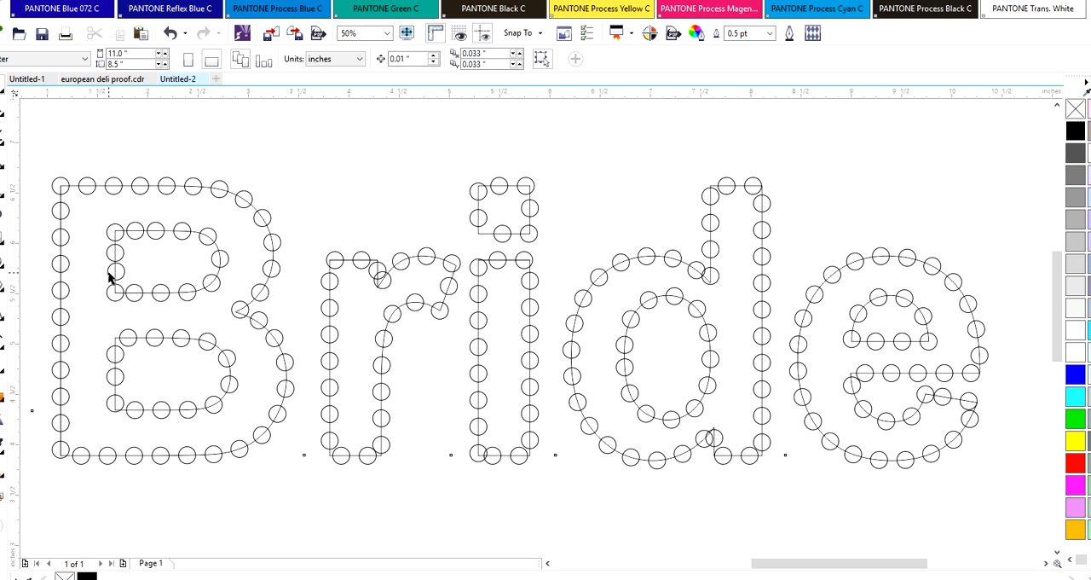
left_click(108, 254)
key("Up")
left_click(109, 274)
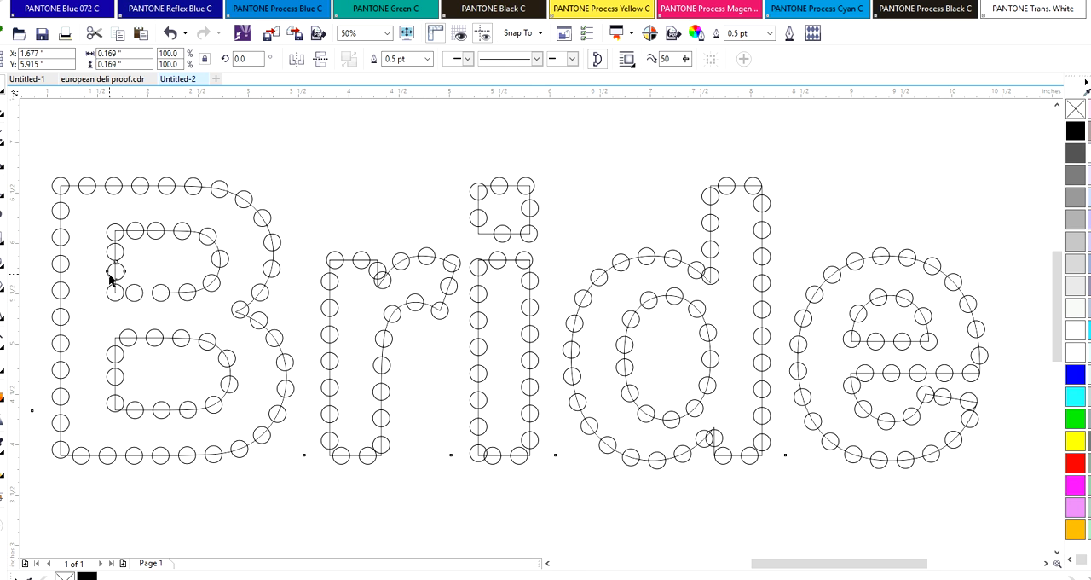
left_click(111, 271)
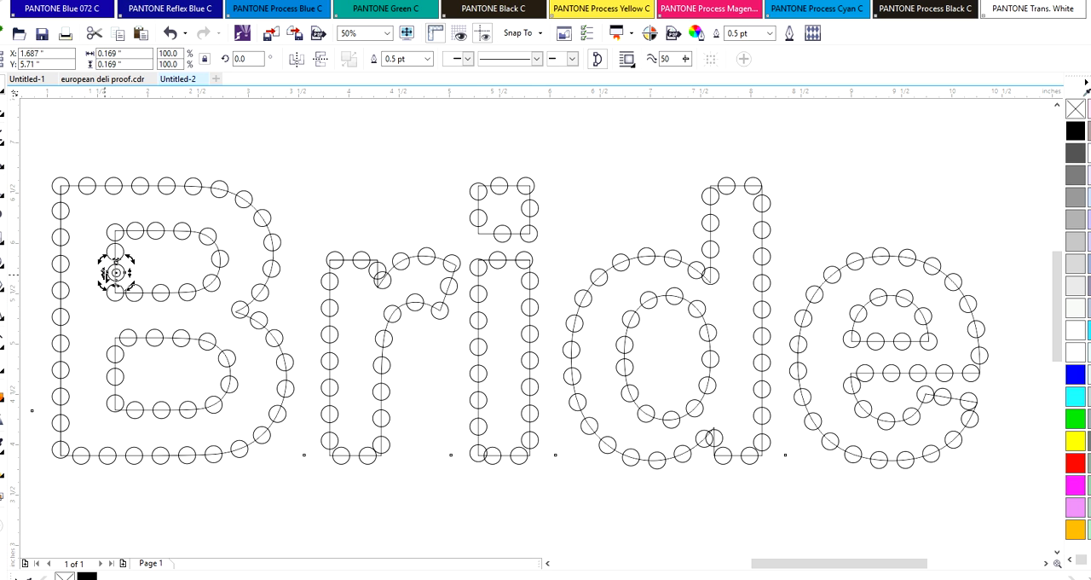
key("Delete")
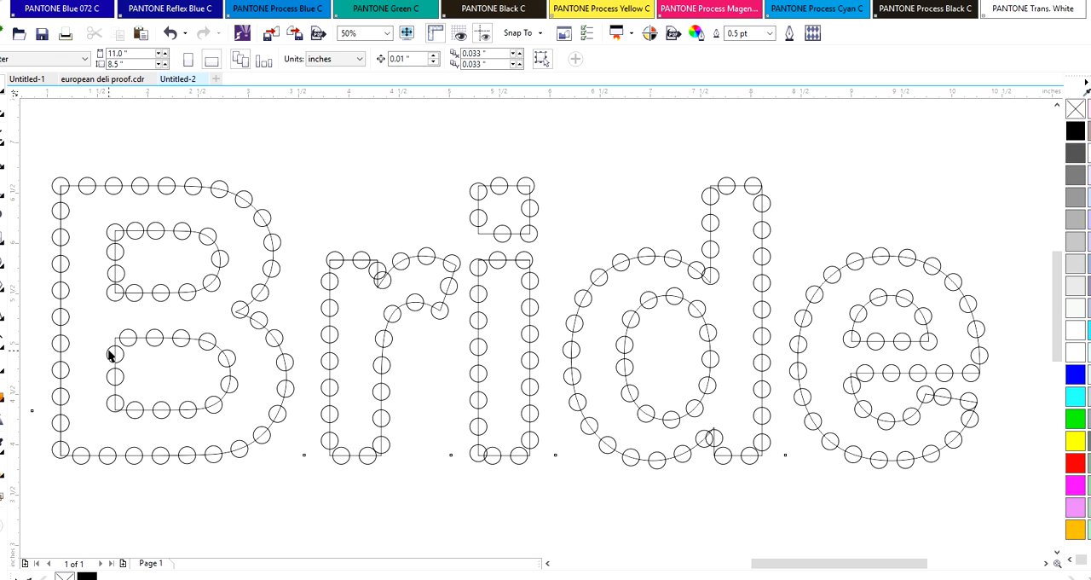
Place a circle on the upper-left corner of the B's lower counter and evenly fill its left edge, adding a circle in the gap
left_click(115, 353)
mouse_move(115, 353)
left_mouse_down()
mouse_move(129, 338)
mouse_move(160, 348)
mouse_move(111, 358)
mouse_move(160, 343)
mouse_move(114, 337)
left_mouse_up()
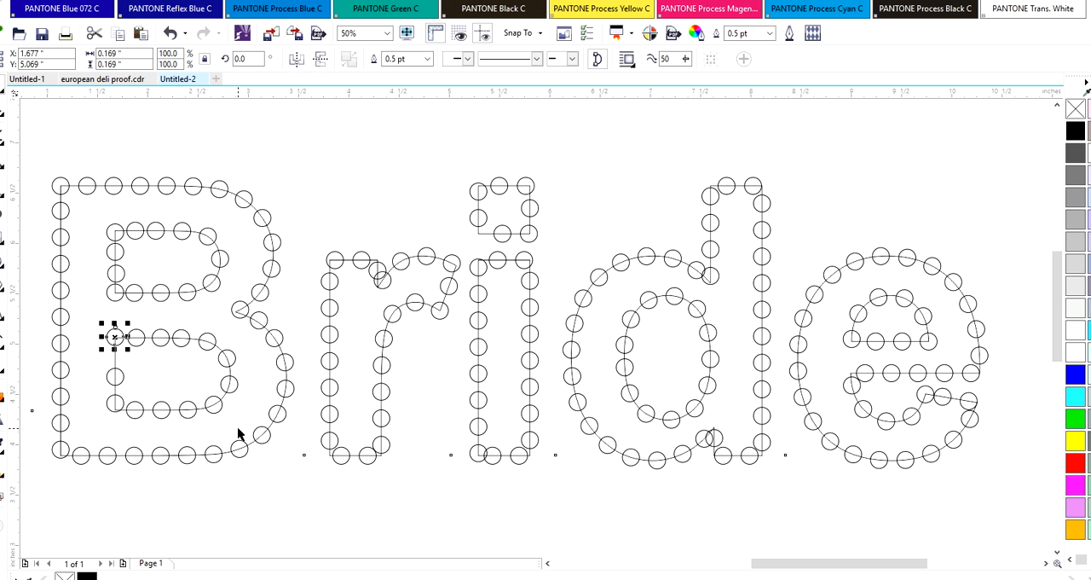
left_click_drag(118, 345, 160, 418)
left_click(112, 386)
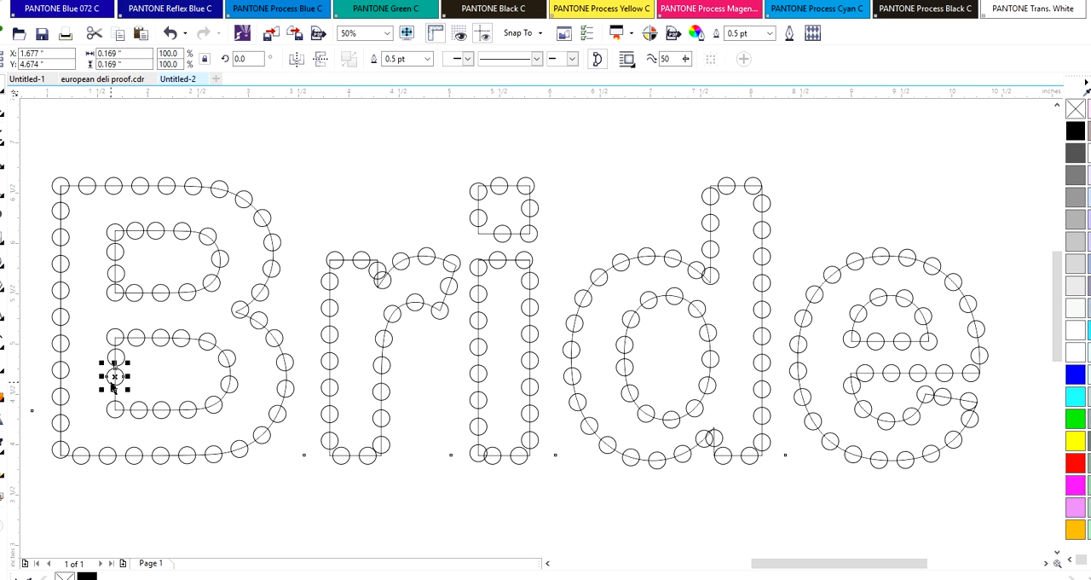
key("Down")
key("Down")
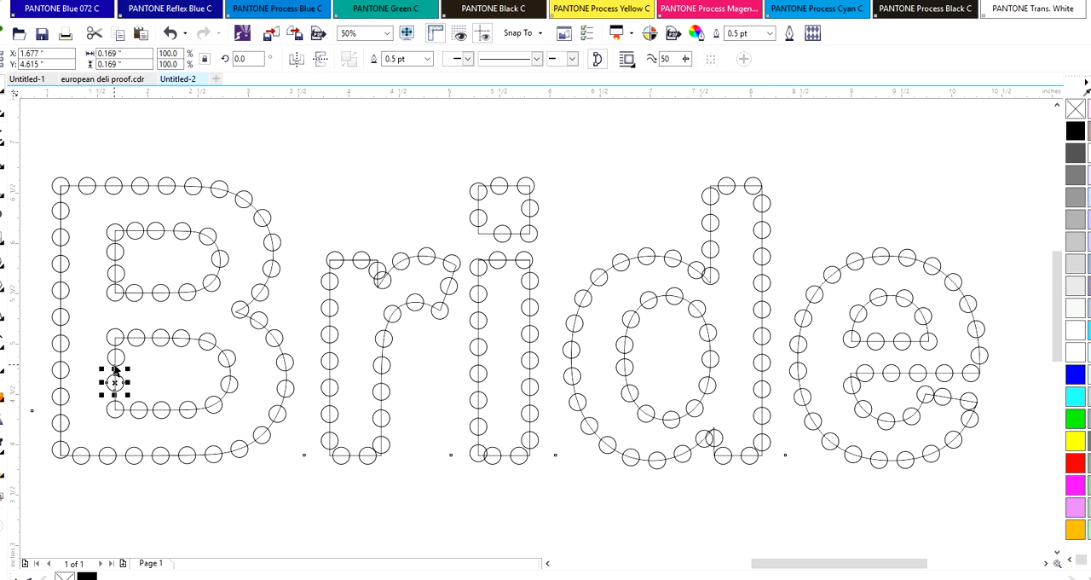
left_click_drag(112, 383, 108, 360)
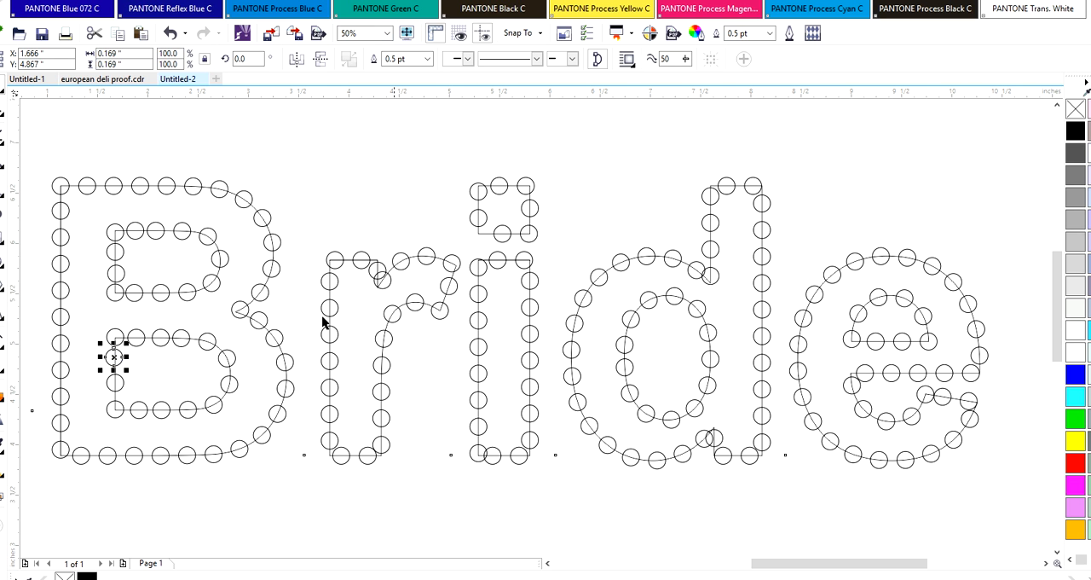
Move the overlapping circle near the r's notch up onto the top right corner of its stem
left_click(377, 263)
left_click_drag(378, 263, 379, 260)
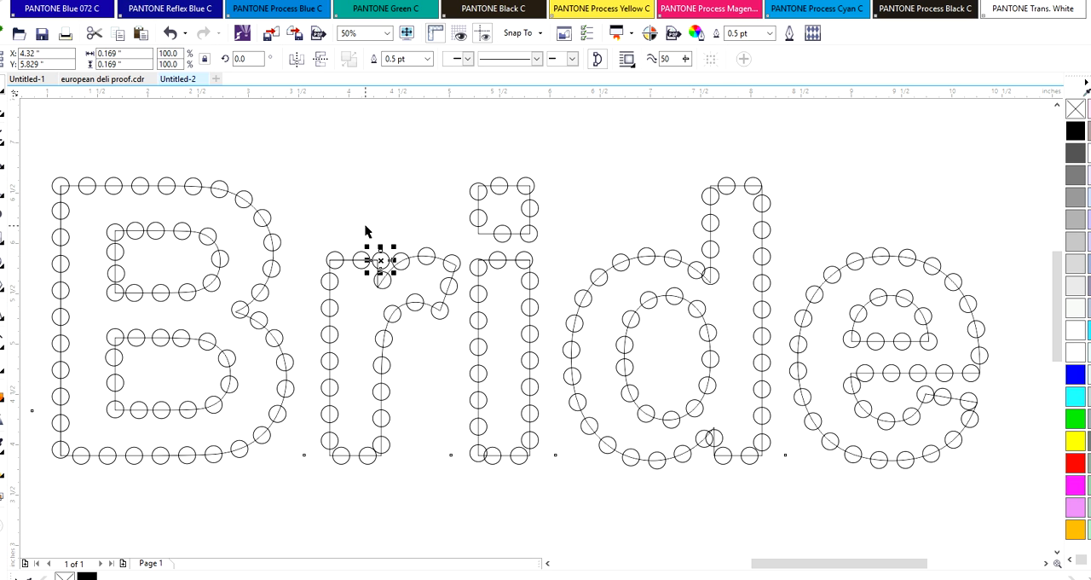
left_click(365, 230)
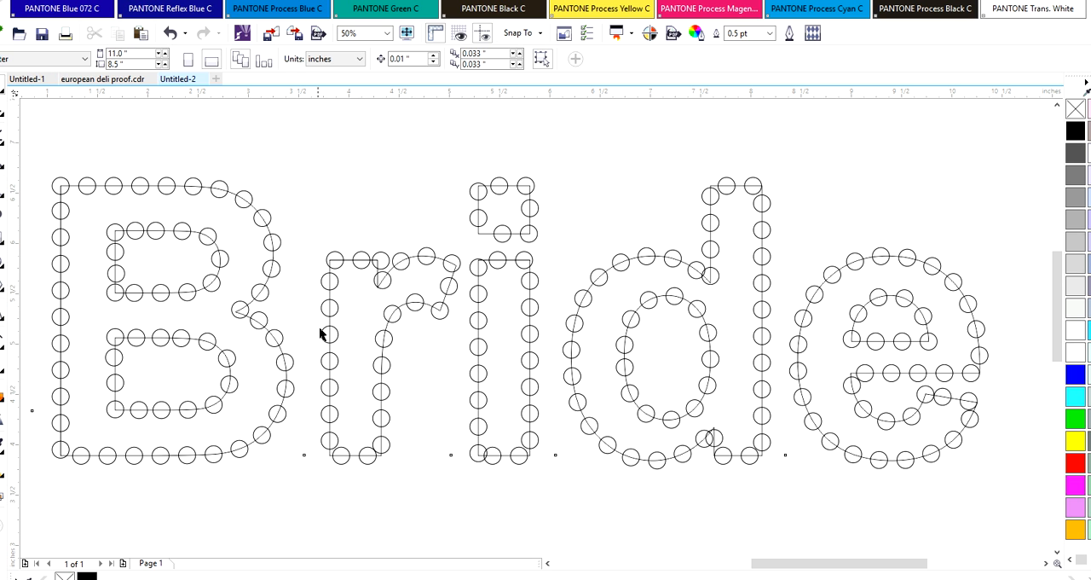
Move the bottom circle of the r toward the stem's lower-left corner and nudge the circle above it upward
left_click(333, 460)
left_click_drag(333, 460, 330, 440)
key("Up")
key("Up")
key("Up")
key("Up")
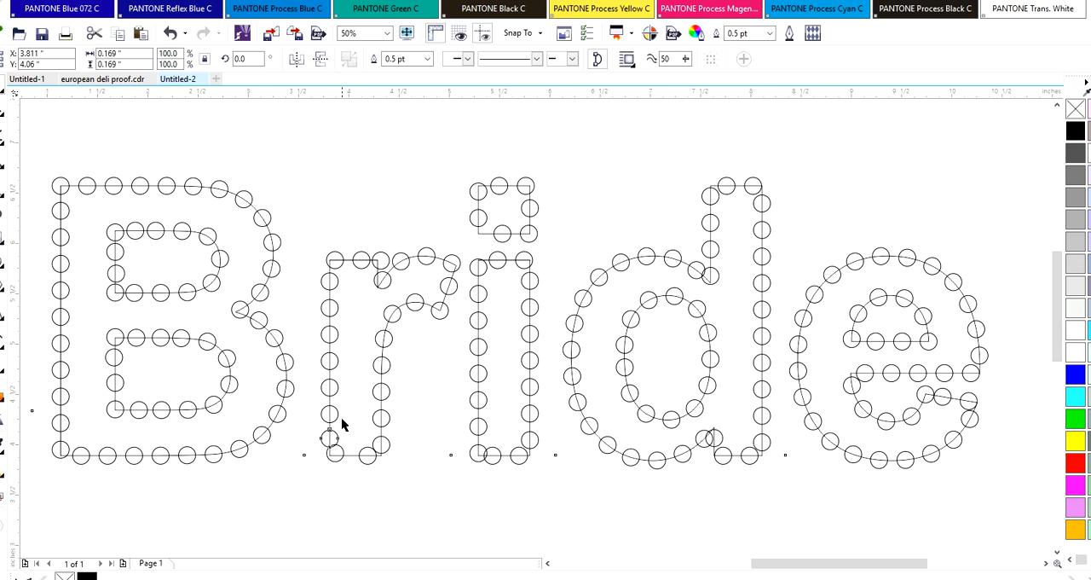
key("Up")
Nudge the circle at the r's lower-left corner left to line it up with the stem's edge
left_click_drag(329, 435, 334, 453)
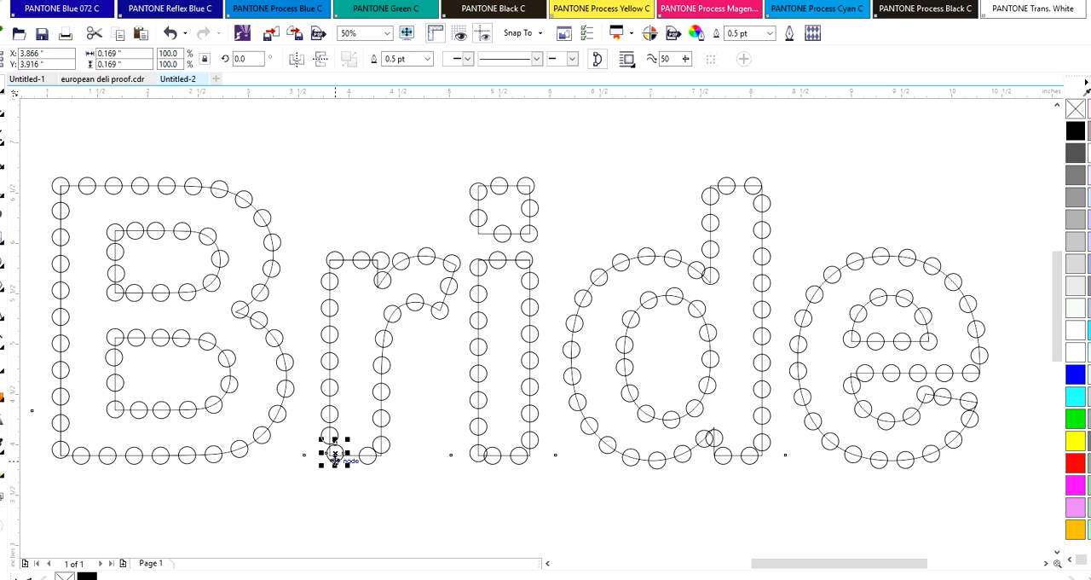
key("Left")
key("Left")
key("Left")
key("Left")
key("Left")
key("Left")
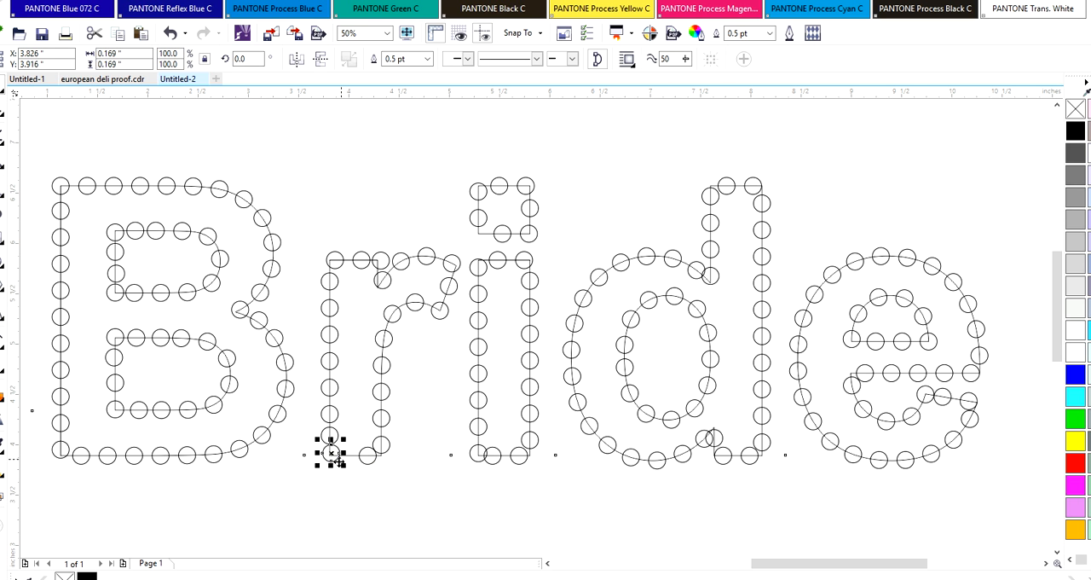
Nudge the lower circles on the left edge of the r's stem upward to even out their spacing
left_click(329, 435)
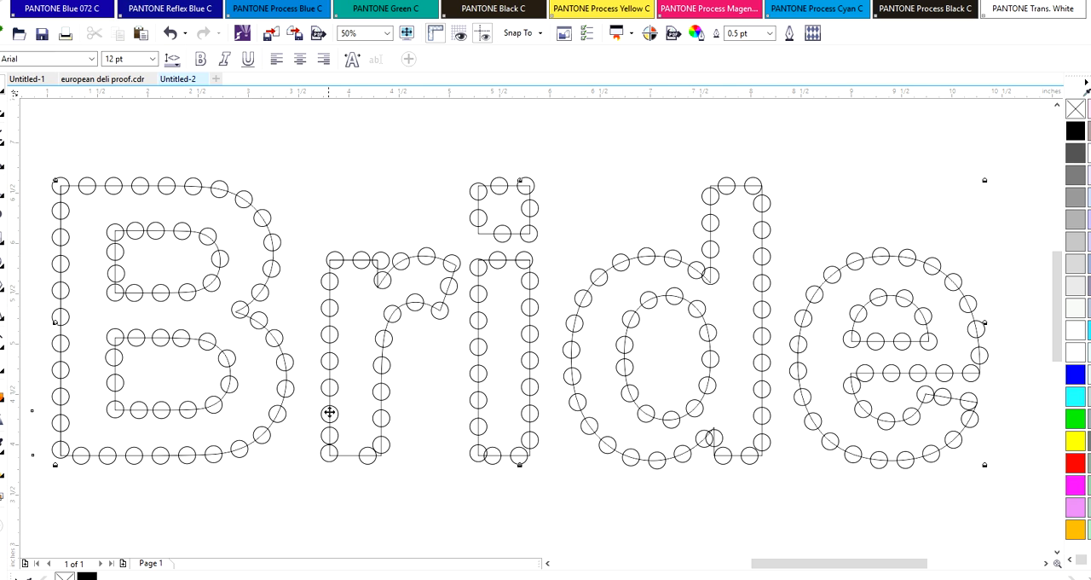
left_click(328, 412)
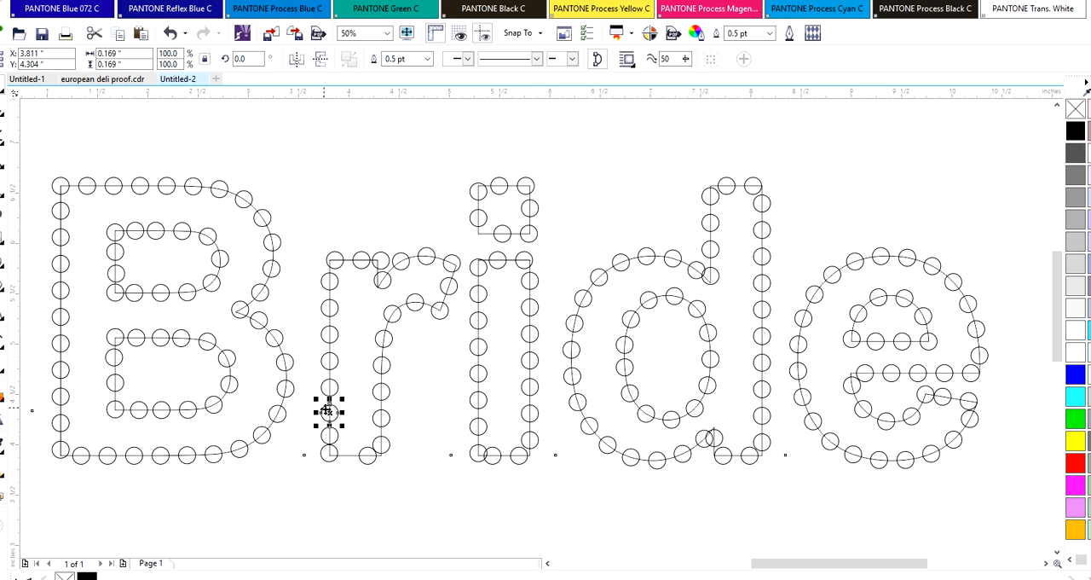
left_click(325, 388)
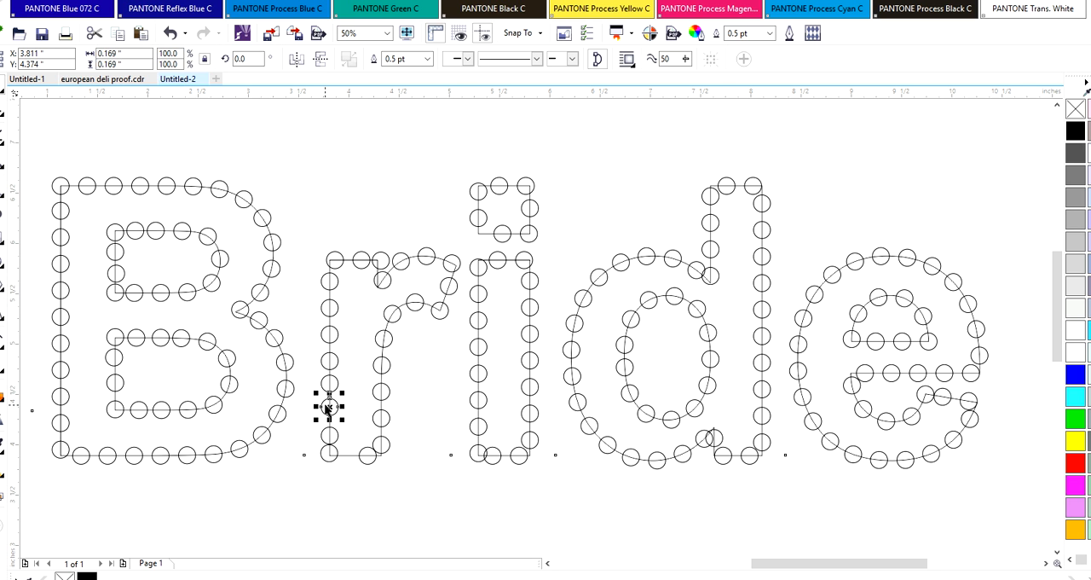
left_click(325, 434)
left_click(325, 434)
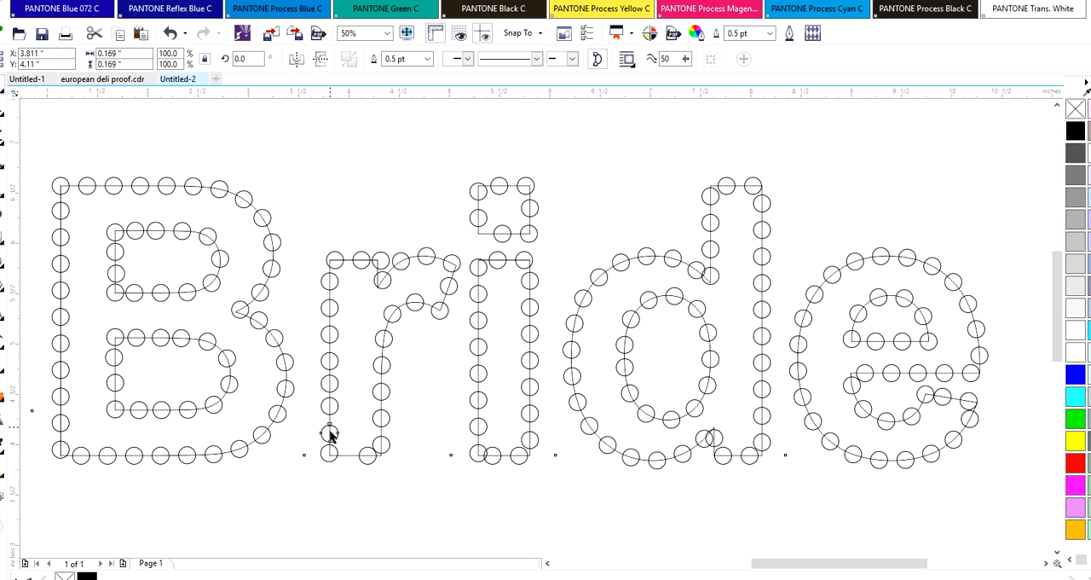
Shift the circle on the r's bottom edge left and place a copy on the stem's lower-right corner
left_click(362, 458)
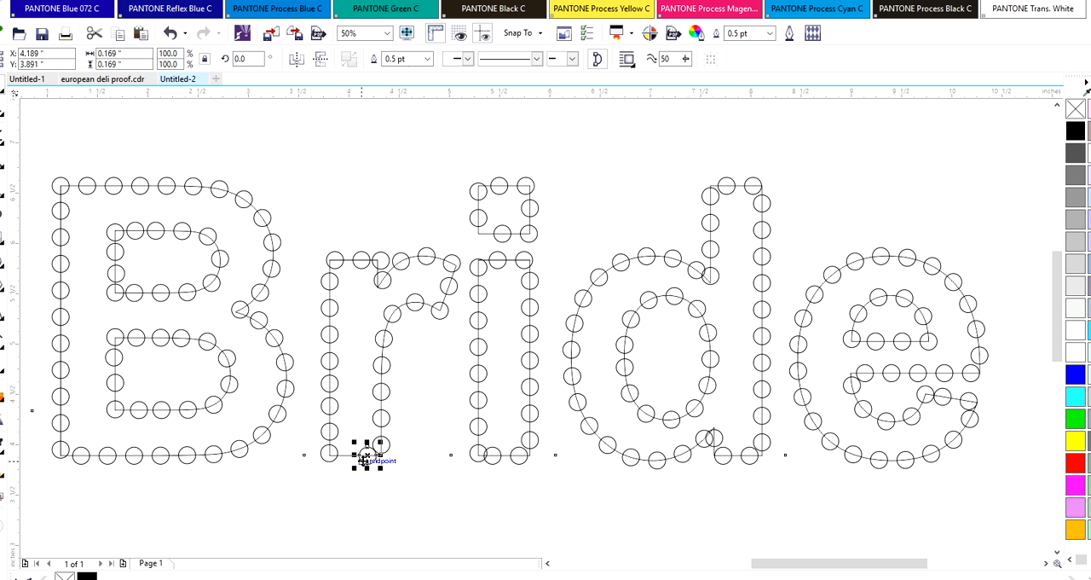
key("Left")
key("Left")
key("Left")
key("Left")
key("Left")
key("Left")
key("Left")
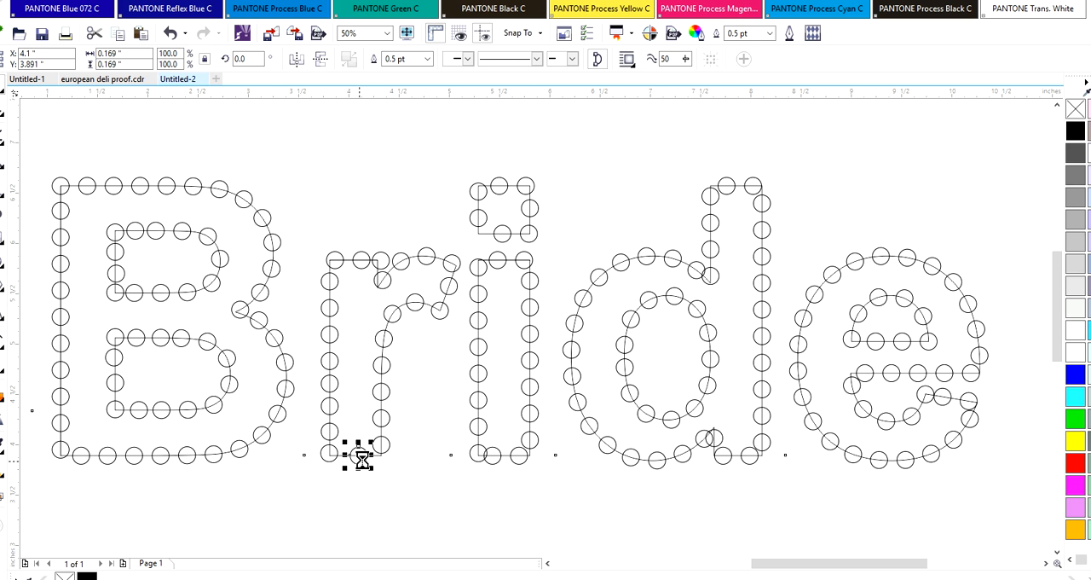
key("Left")
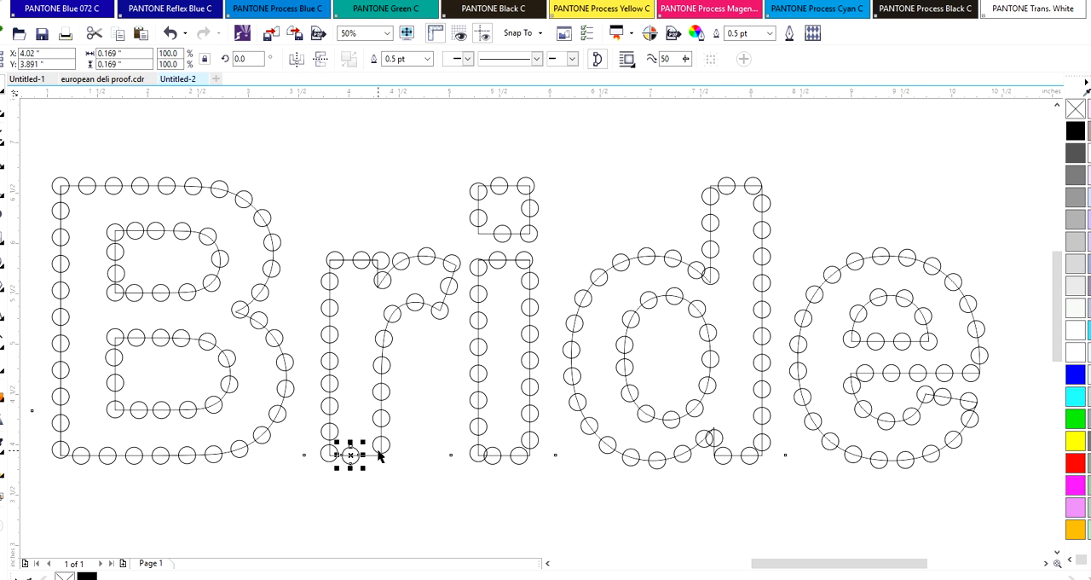
left_click_drag(351, 454, 381, 454)
left_click(370, 496)
Move the circles on the right edge of the r's stem upward to open space above the new corner circle
left_click(375, 439)
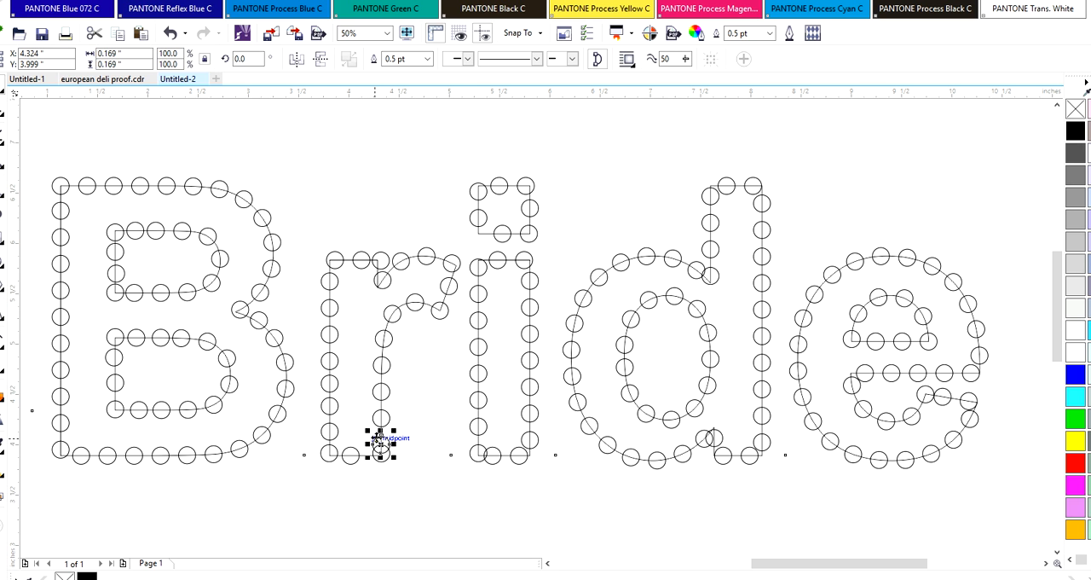
left_click_drag(376, 438, 379, 407)
left_click(382, 387)
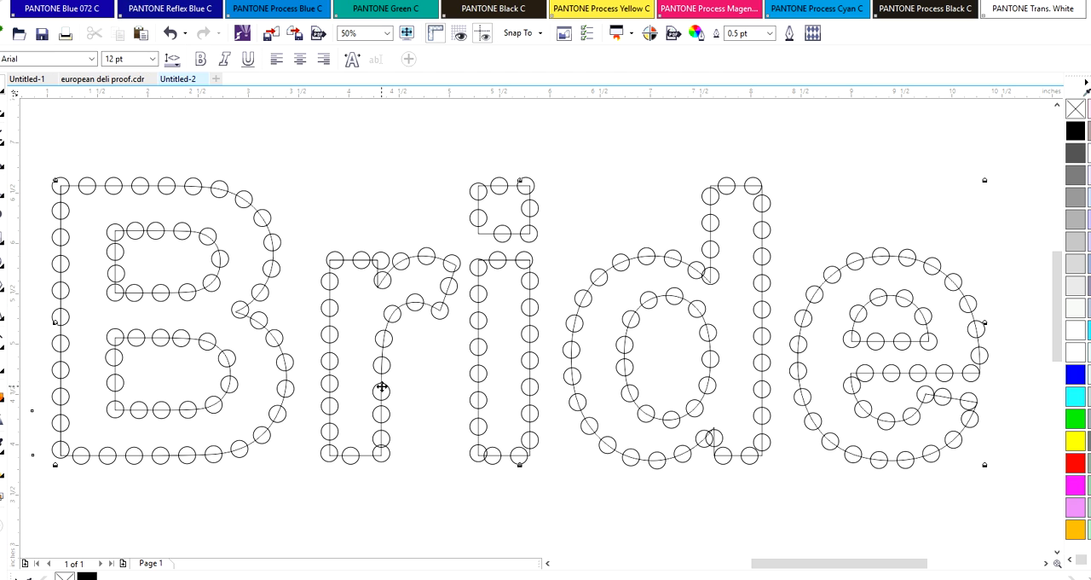
left_click(378, 392)
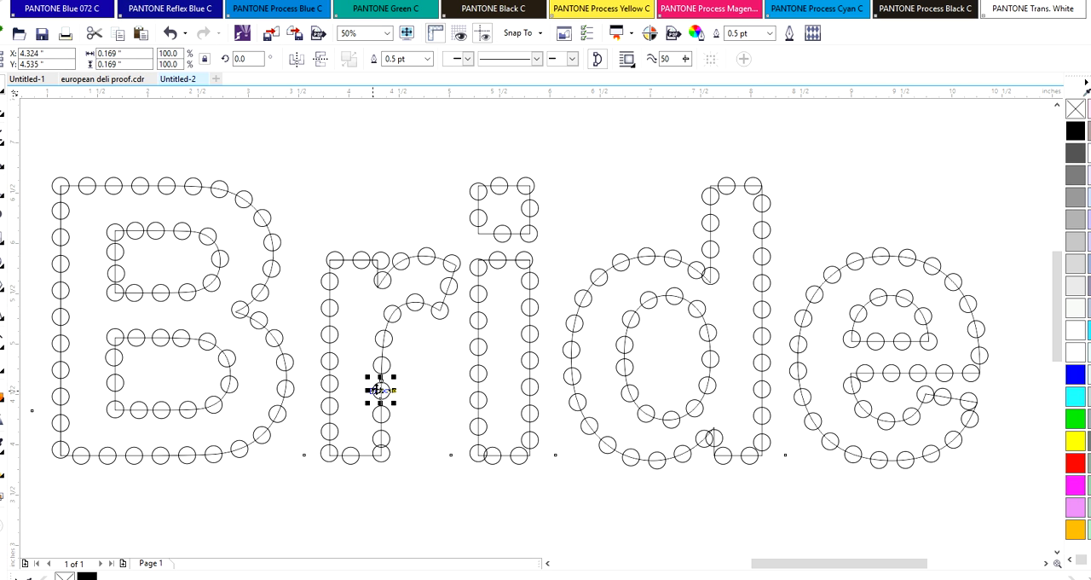
left_click_drag(375, 365, 376, 366)
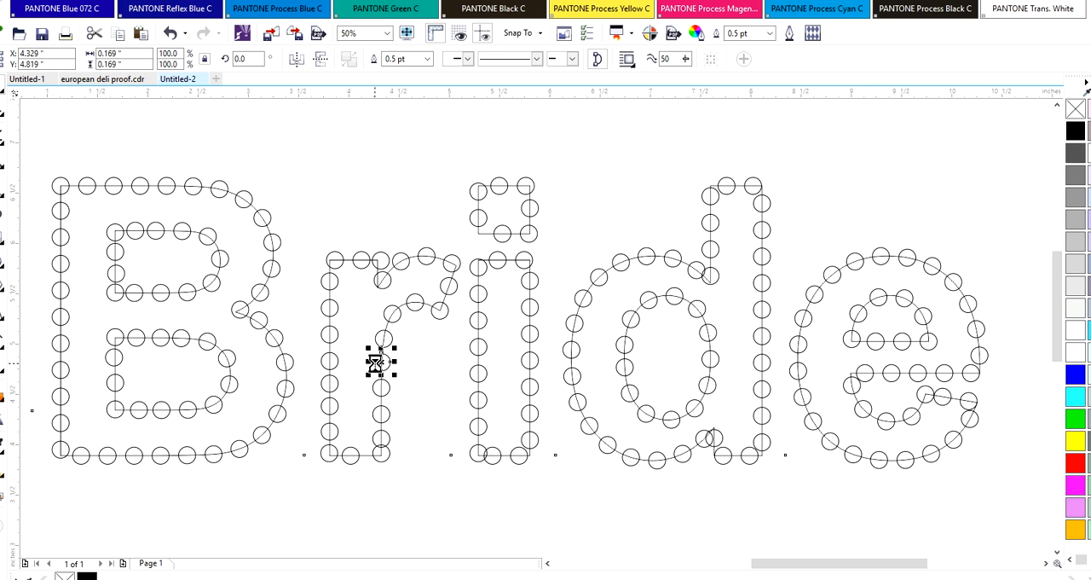
Nudge the three circles above the r's lower-right corner further up so they are evenly spaced
left_click_drag(375, 412, 375, 408)
left_click(373, 386)
key("Up")
key("Up")
key("Up")
key("Up")
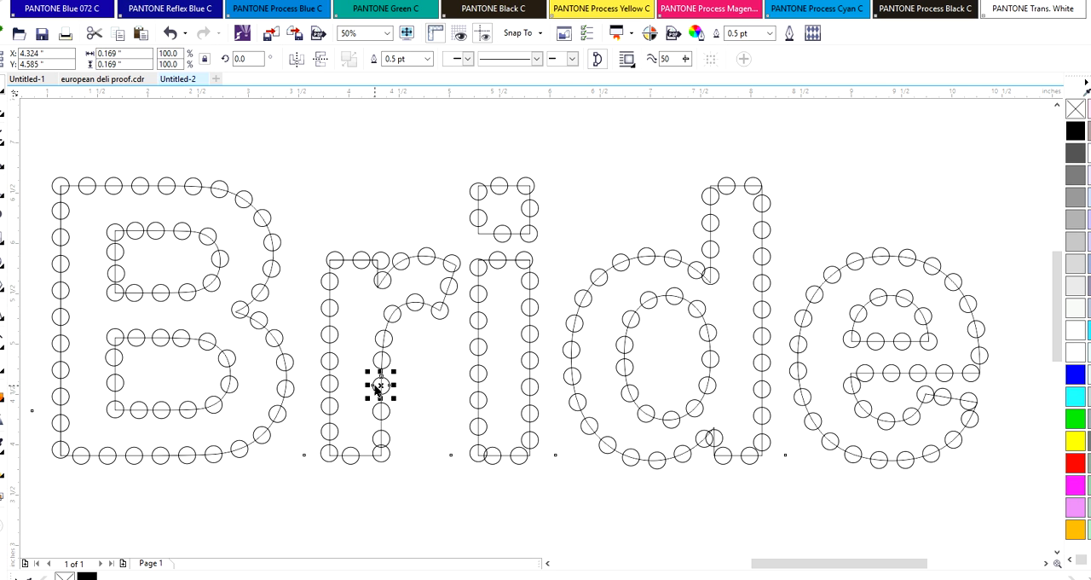
left_click(382, 411)
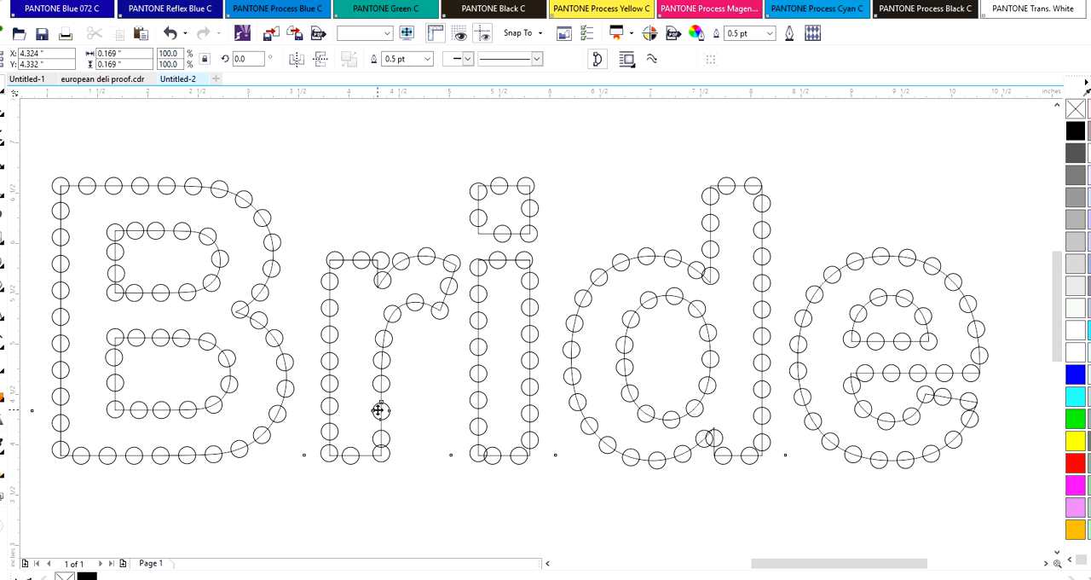
left_click(380, 412)
key("Up")
key("Up")
key("Up")
key("Up")
left_click(377, 433)
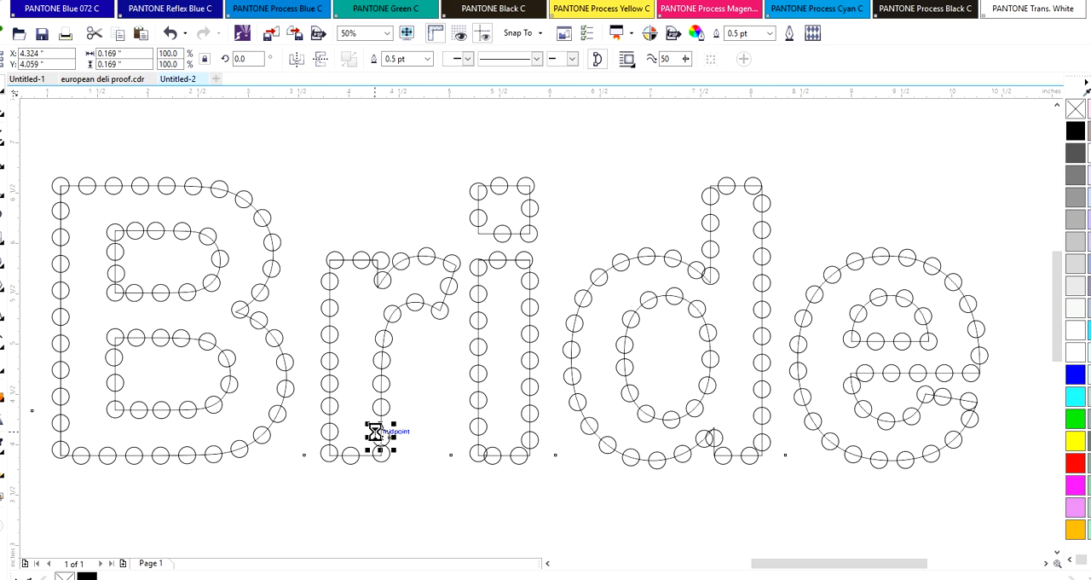
left_click_drag(380, 432, 352, 457)
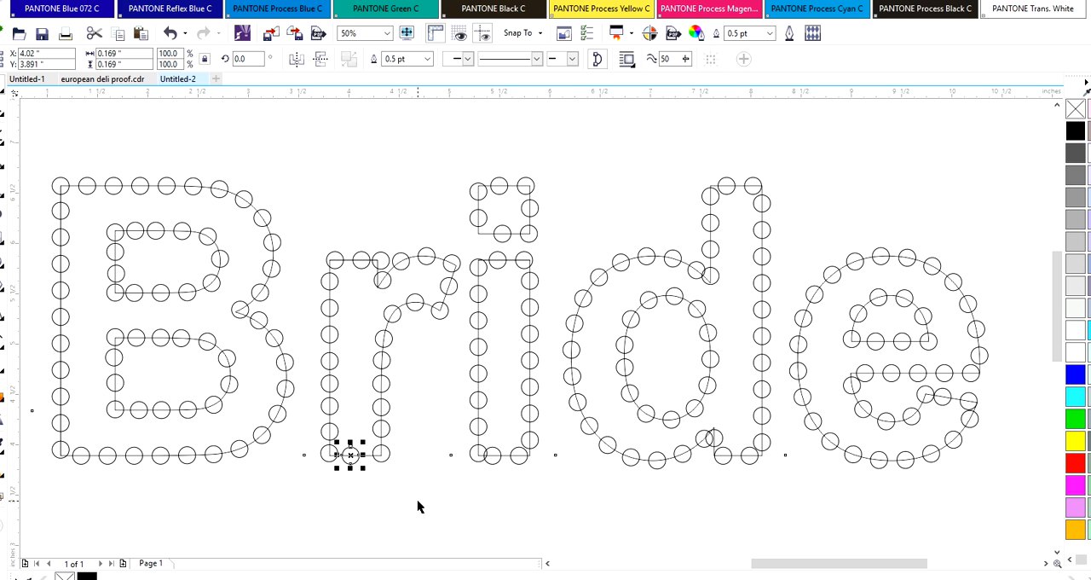
Try fitting a second circle between the two bottom corner circles of the r's stem
key("Up")
key("Right")
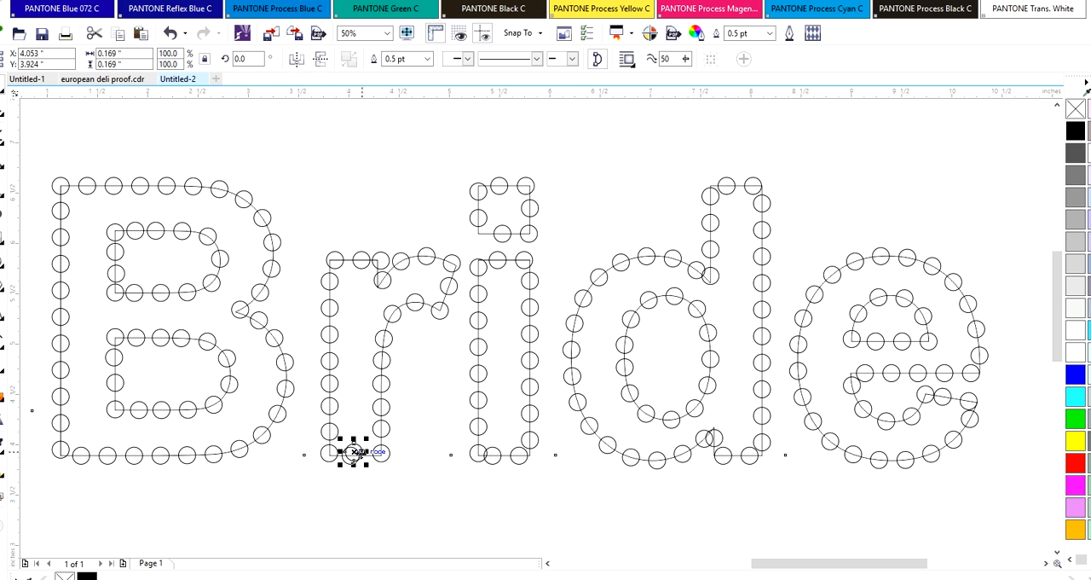
mouse_move(356, 452)
left_mouse_down()
mouse_move(382, 474)
mouse_move(371, 451)
mouse_move(375, 465)
mouse_move(349, 466)
mouse_move(367, 458)
left_mouse_up()
key("Left")
key("Left")
key("Left")
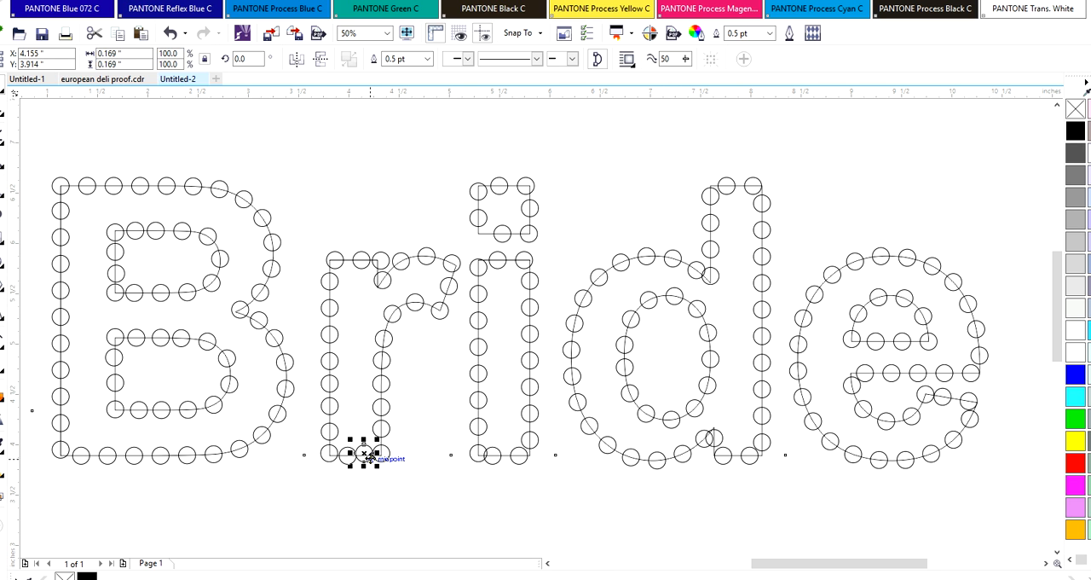
key("Delete")
Nudge the middle circle on the r's bottom edge right and slightly up, centring it between the corner circles
left_click(349, 455)
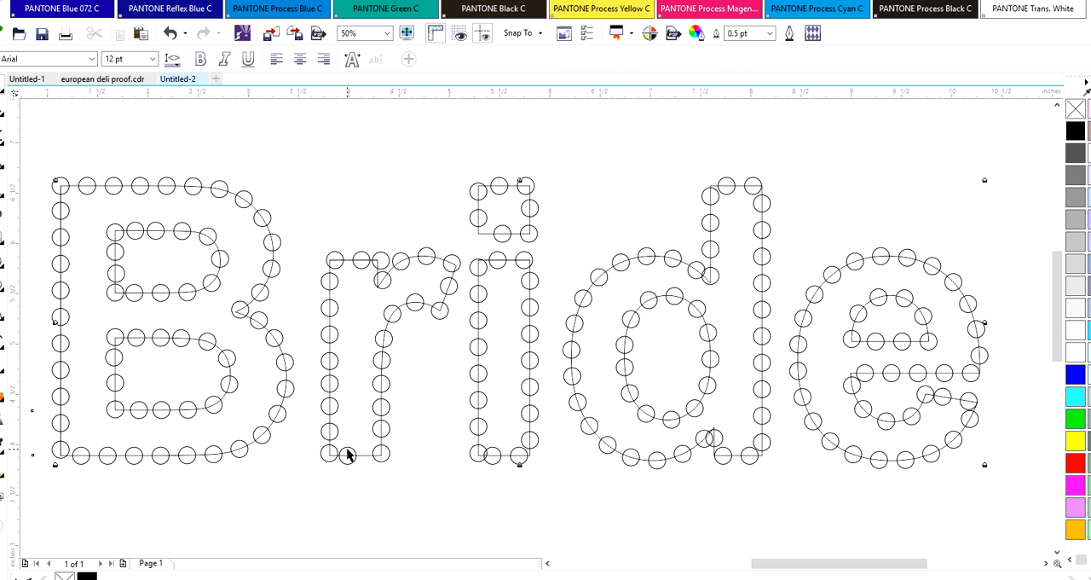
left_click(348, 448)
key("Right")
key("Right")
key("Right")
key("Right")
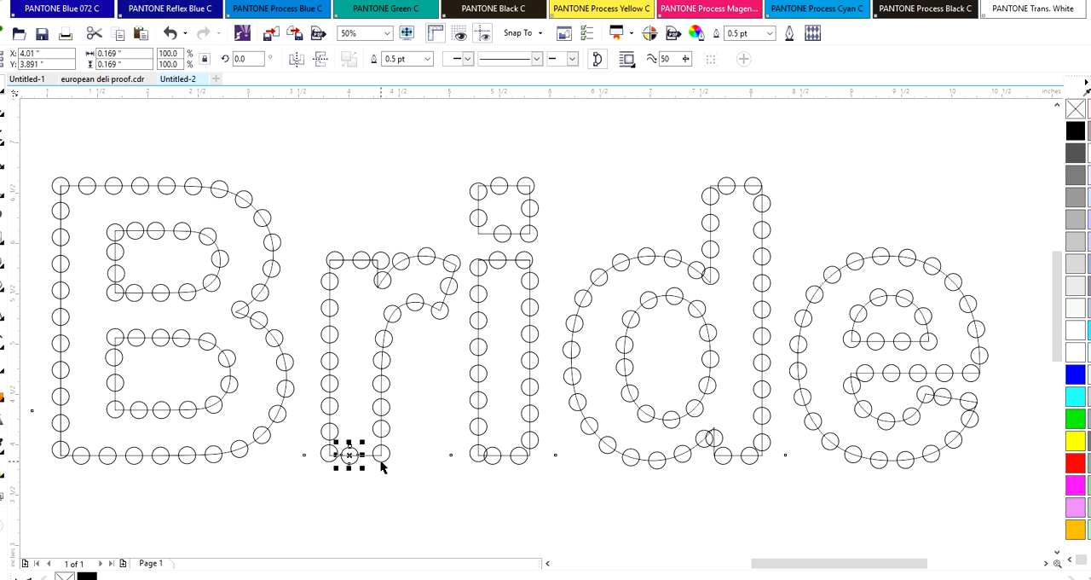
key("Up")
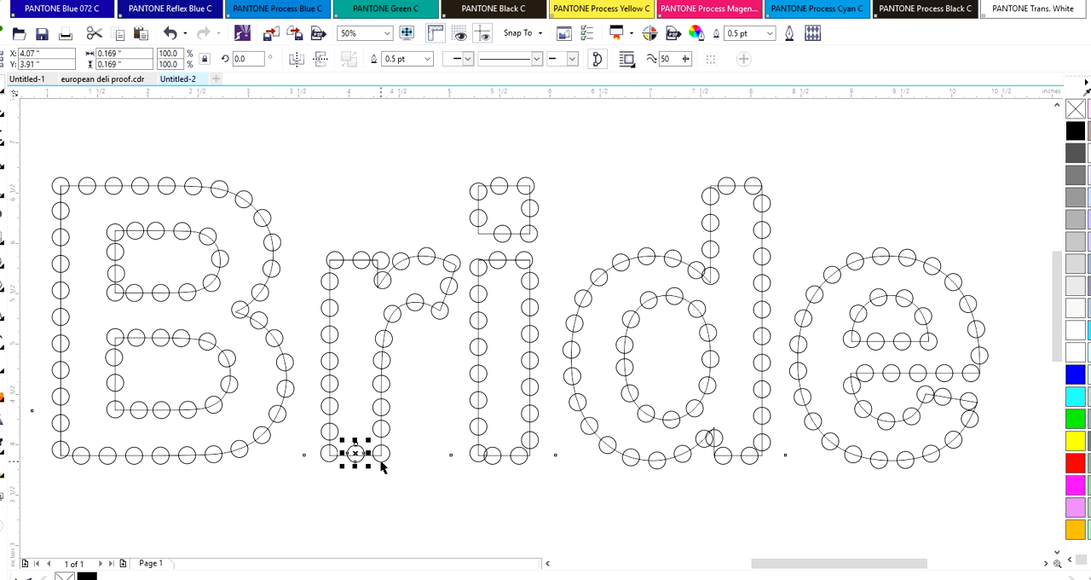
key("Left")
key("Up")
Move the i dot's upper-right circle onto its corner and shift the top middle circle right to even the spacing
left_click(494, 182)
left_click(531, 180)
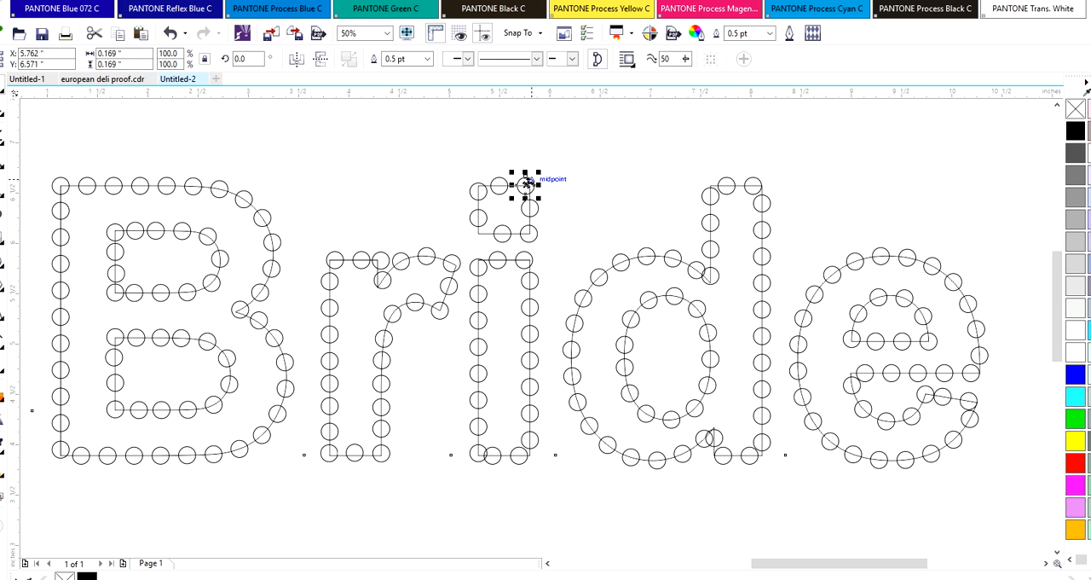
left_click_drag(527, 183, 530, 183)
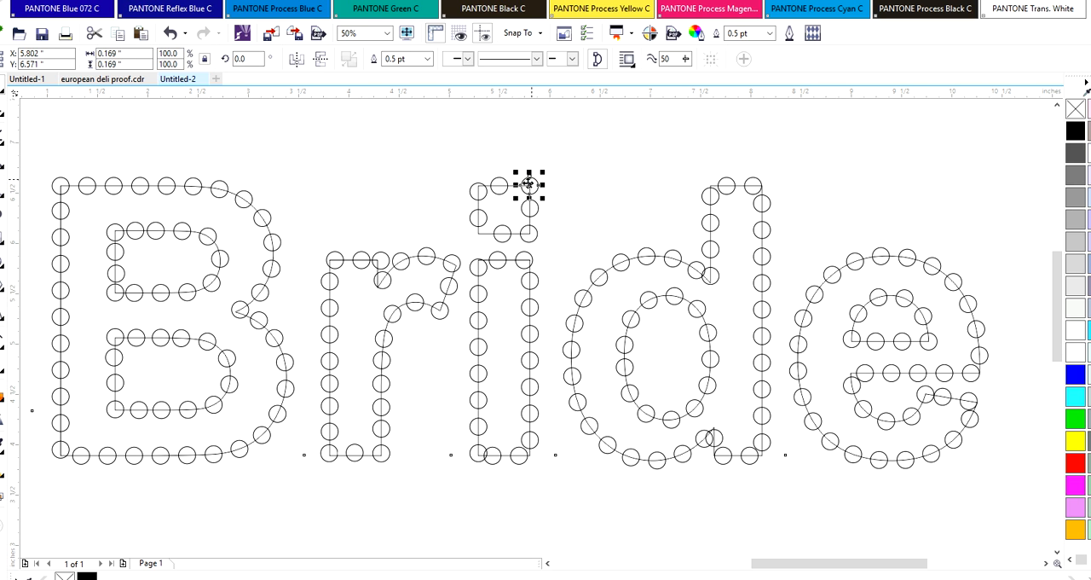
left_click(528, 240)
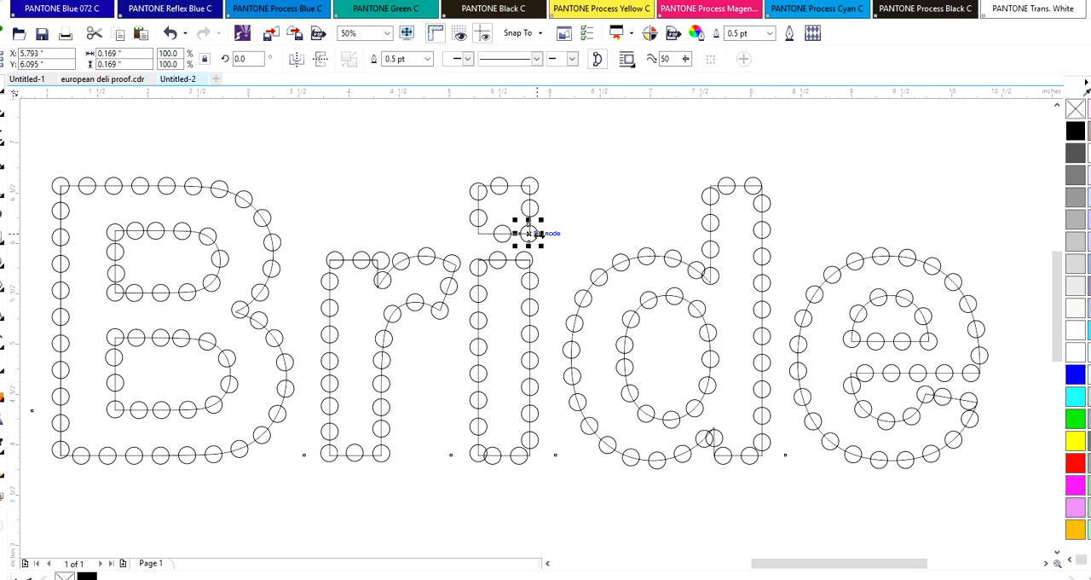
left_click(499, 186)
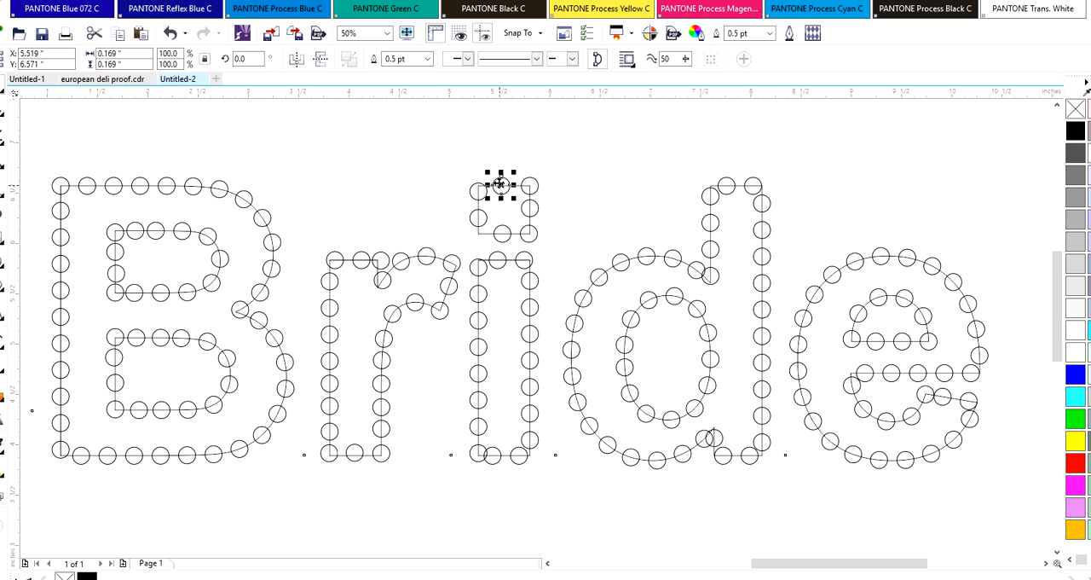
mouse_move(502, 184)
left_mouse_down()
mouse_move(480, 188)
mouse_move(511, 185)
left_mouse_up()
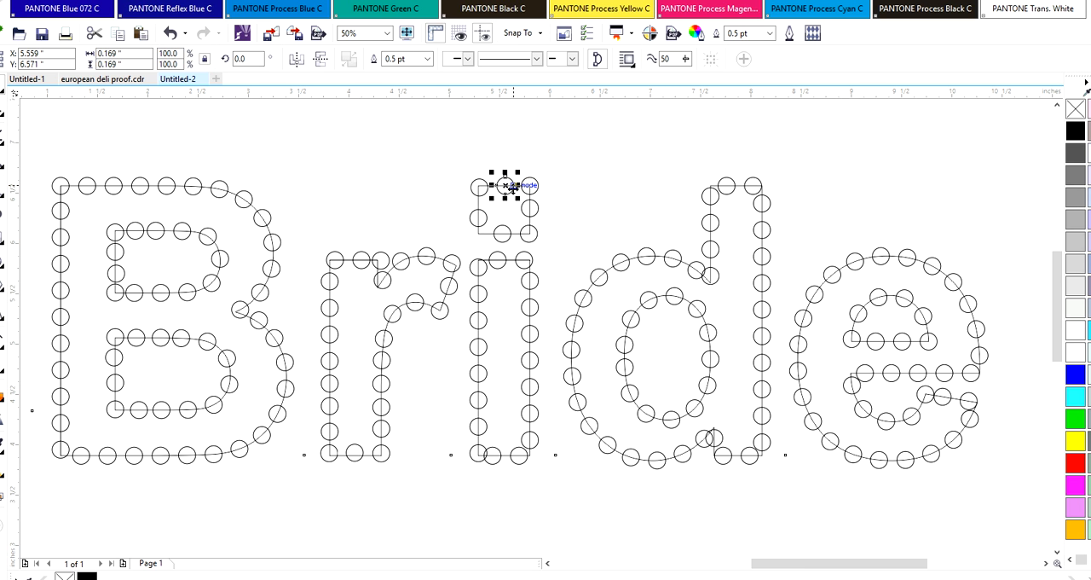
Move the i dot's upper-left circle into line with the other circles on the dot's top edge
left_click(473, 185)
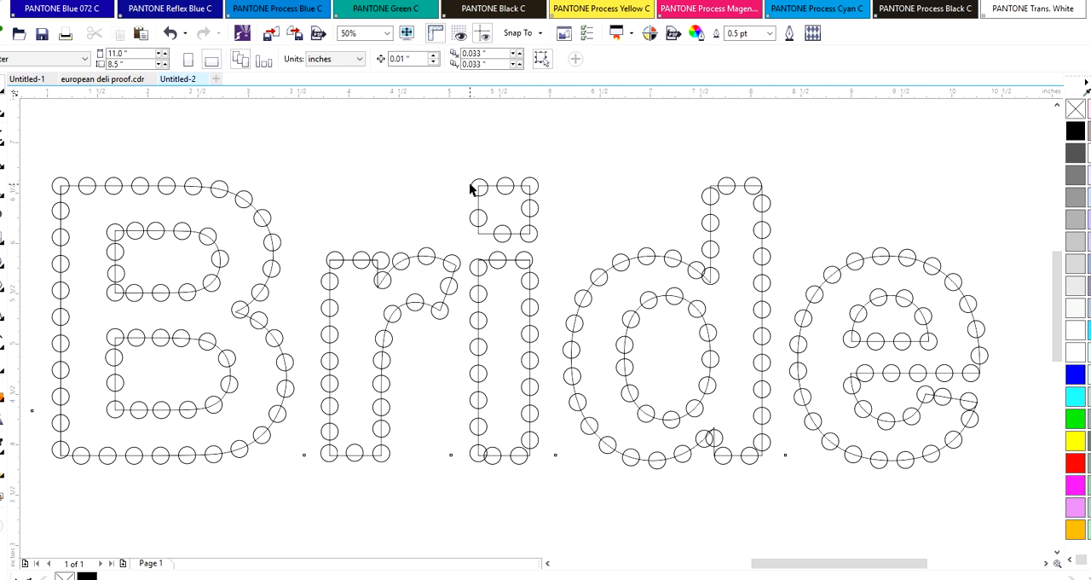
left_click(478, 182)
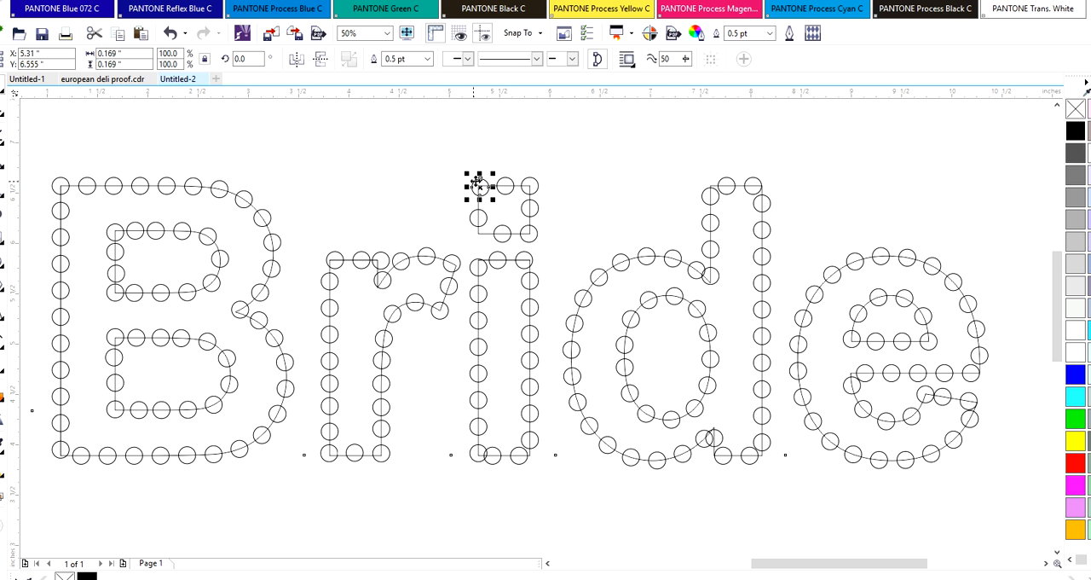
left_click_drag(476, 183, 481, 183)
left_click(475, 214)
left_click(478, 184)
Copy the i dot's left-edge circle, move the original onto the lower-left corner and place the copy midway up the left edge
left_click(480, 220)
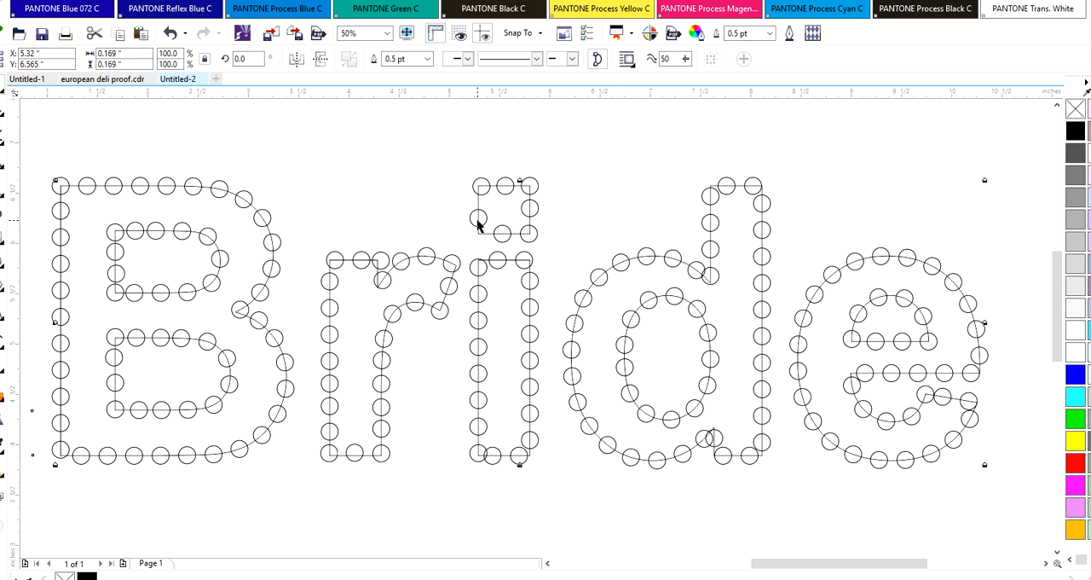
left_click(477, 217)
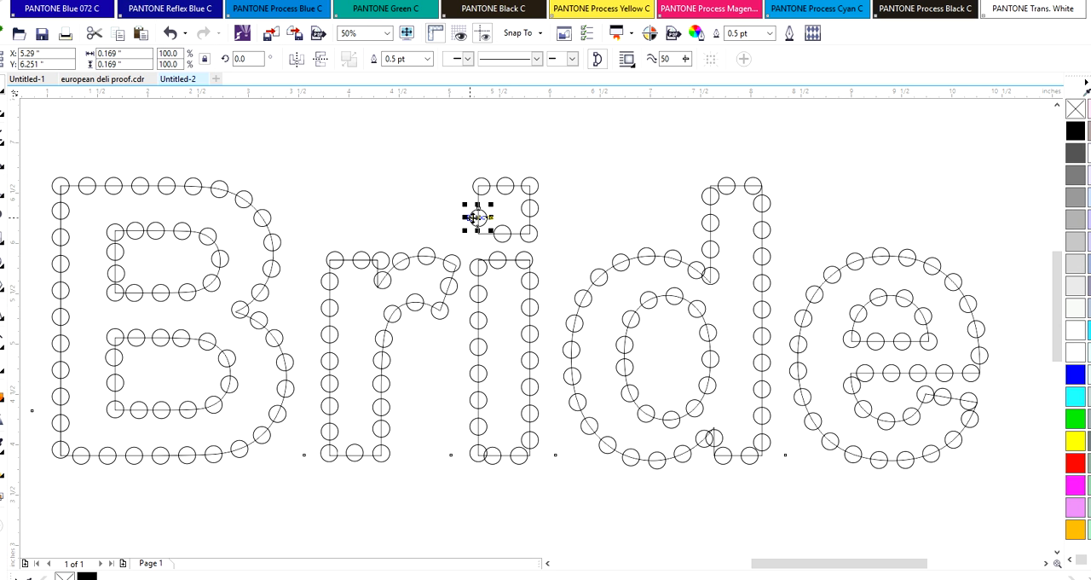
left_click_drag(473, 218, 427, 192)
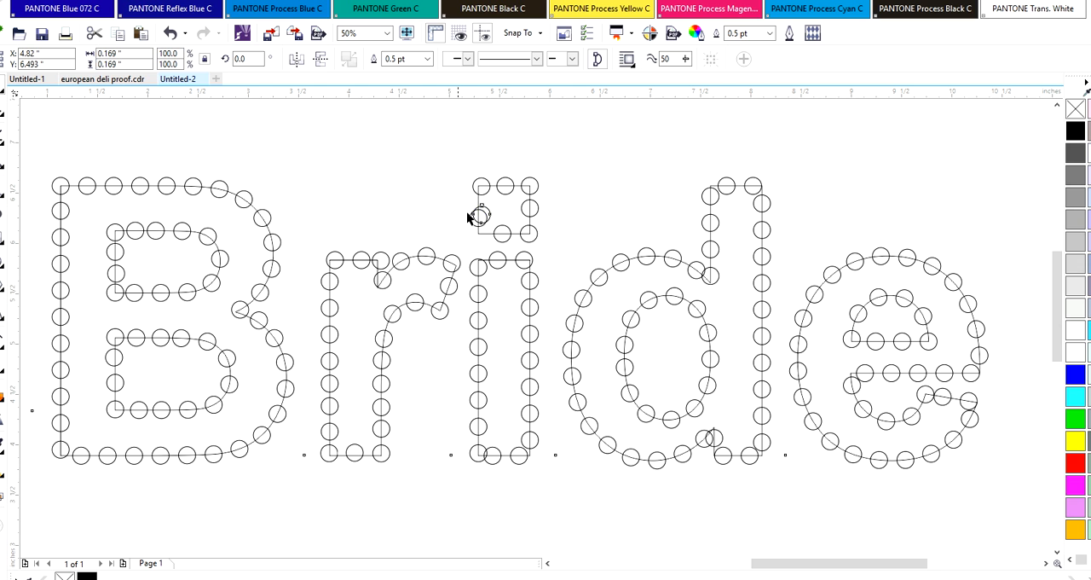
left_click_drag(474, 218, 471, 232)
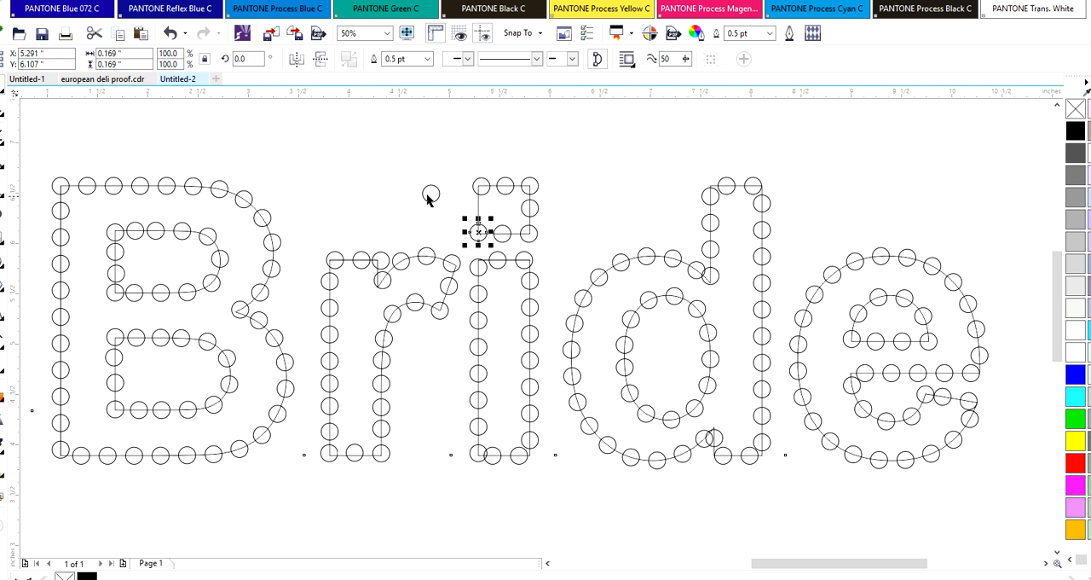
left_click_drag(430, 194, 472, 202)
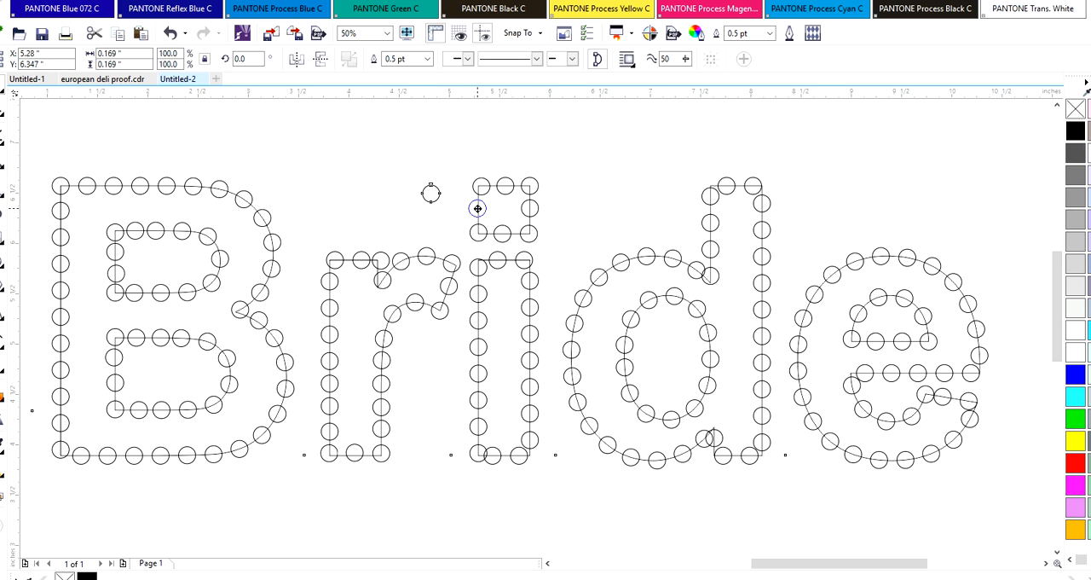
left_click_drag(479, 209, 480, 209)
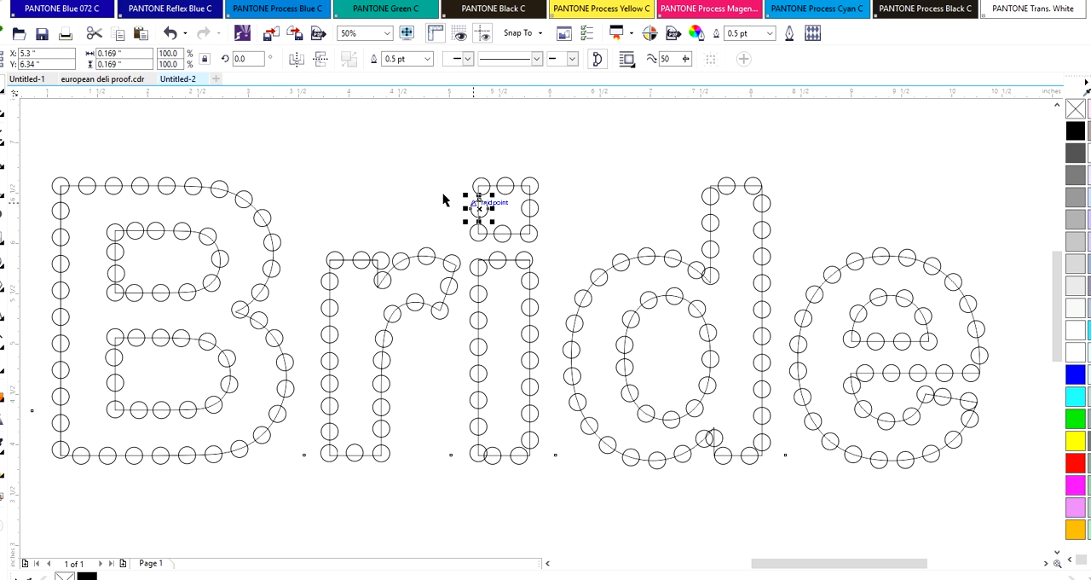
left_click(446, 195)
left_click(478, 186)
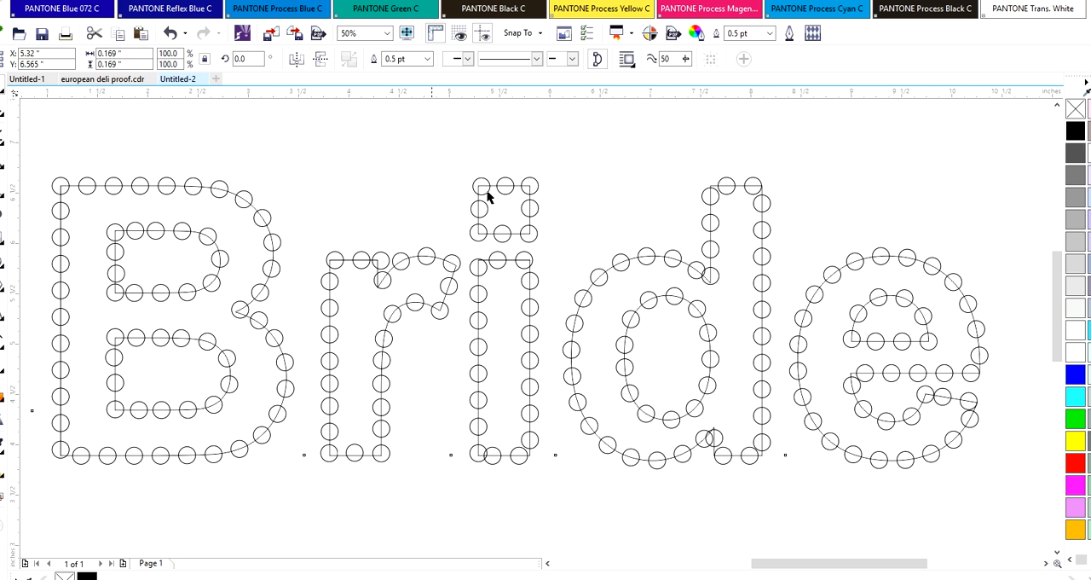
Even out the i dot's spacing by adjusting its left-edge, top-middle, lower-left and bottom-middle circles
left_click_drag(483, 189, 480, 210)
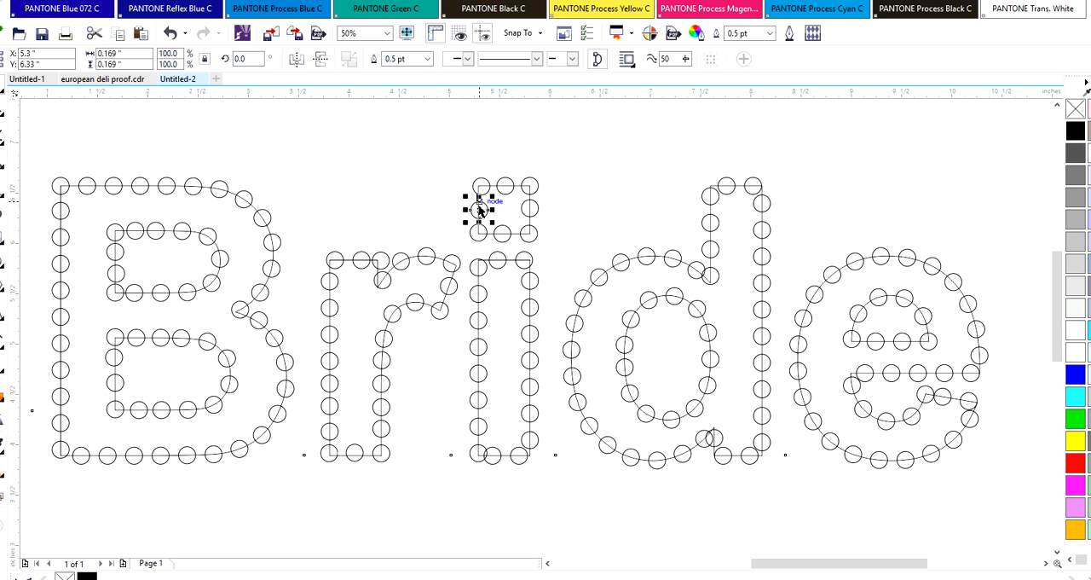
left_click(503, 186)
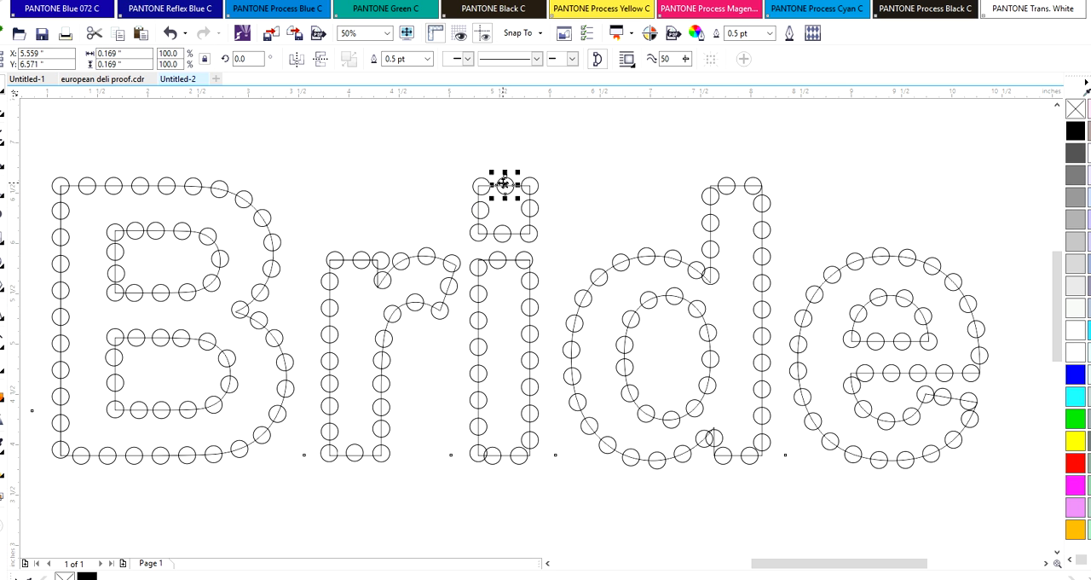
left_click(479, 232)
left_click_drag(480, 231, 480, 232)
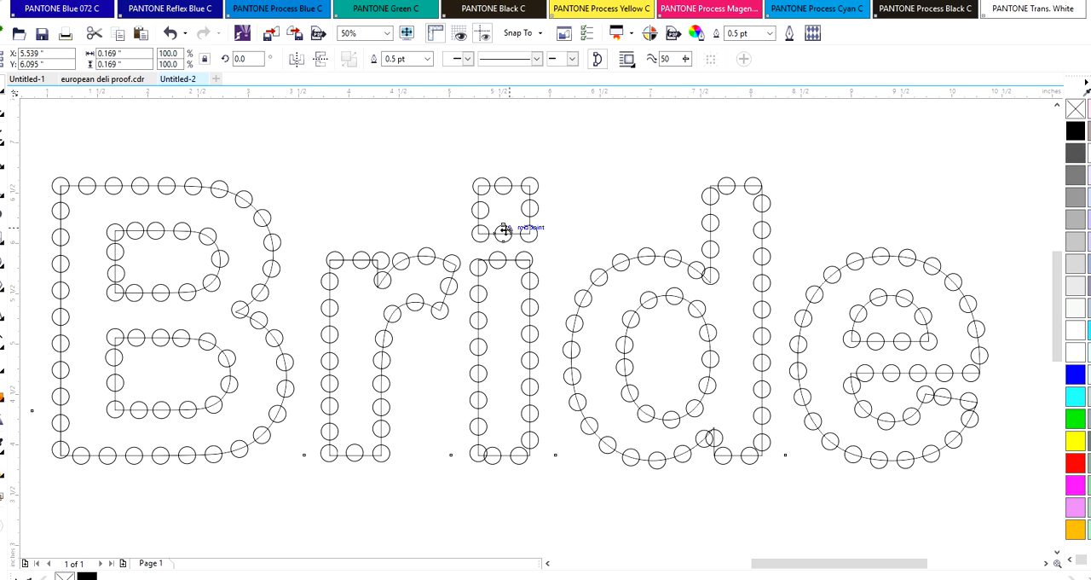
left_click(511, 275)
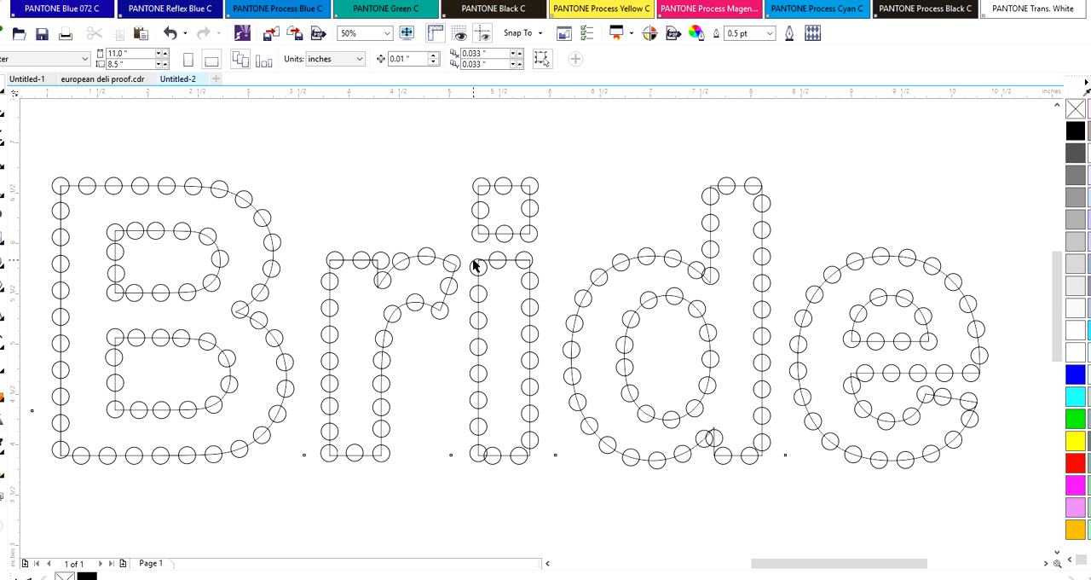
Move the i stem's upper-left and upper-right circles onto the corners of its top edge
left_click(475, 265)
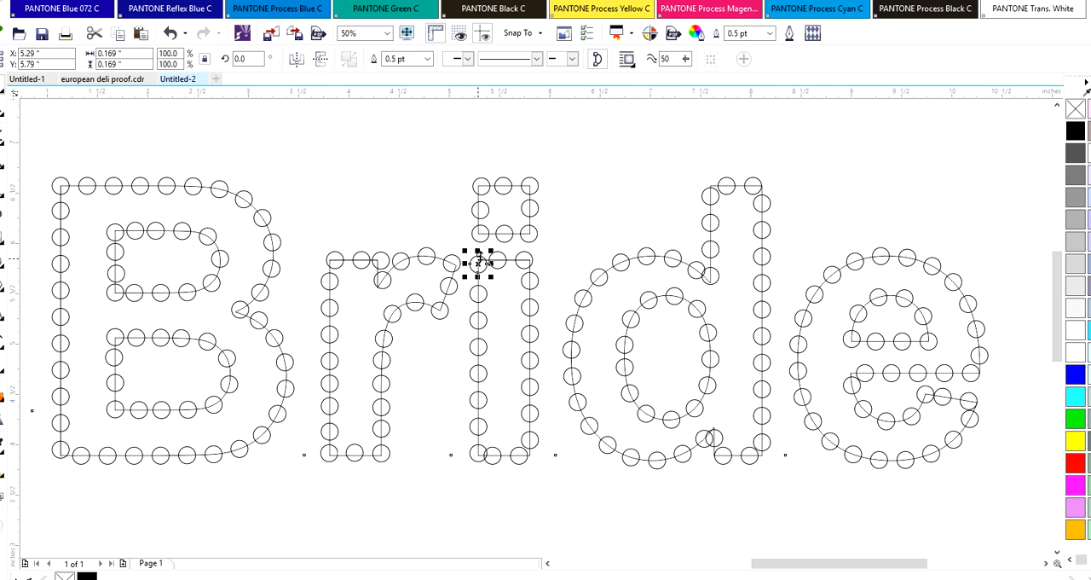
left_click_drag(479, 264, 529, 258)
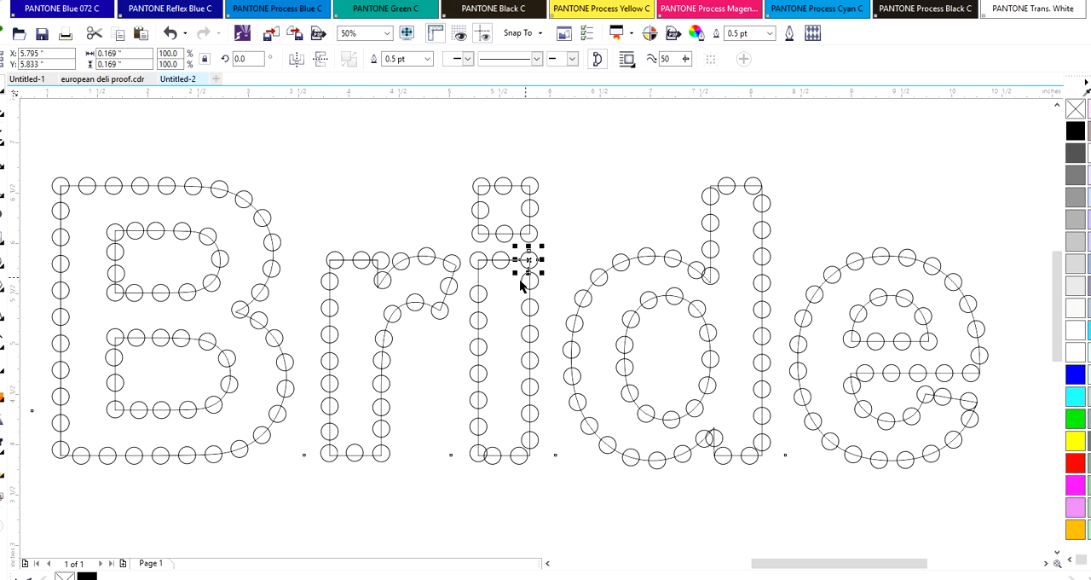
key("ctrl+z")
Place an extra circle on the i stem's left edge, just below the upper-left corner circle
left_click_drag(484, 264, 488, 260)
key("Down")
key("Down")
key("Down")
key("Down")
key("Down")
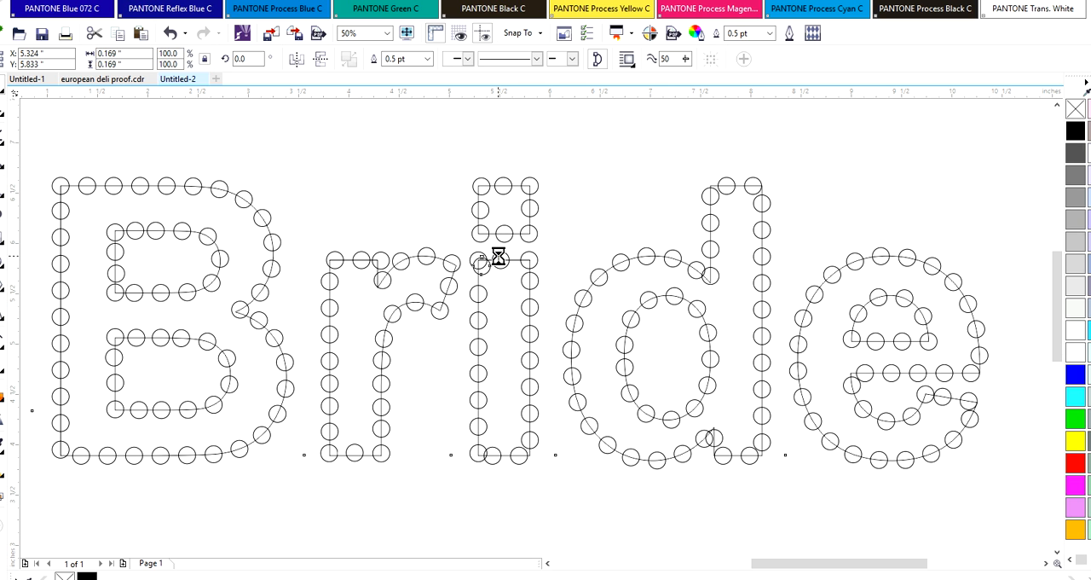
mouse_move(480, 271)
left_mouse_down()
mouse_move(478, 296)
mouse_move(486, 282)
mouse_move(476, 277)
left_mouse_up()
Centre the middle circle on the i stem's top edge and shift the upper left-edge circles down for even spacing
left_click(501, 258)
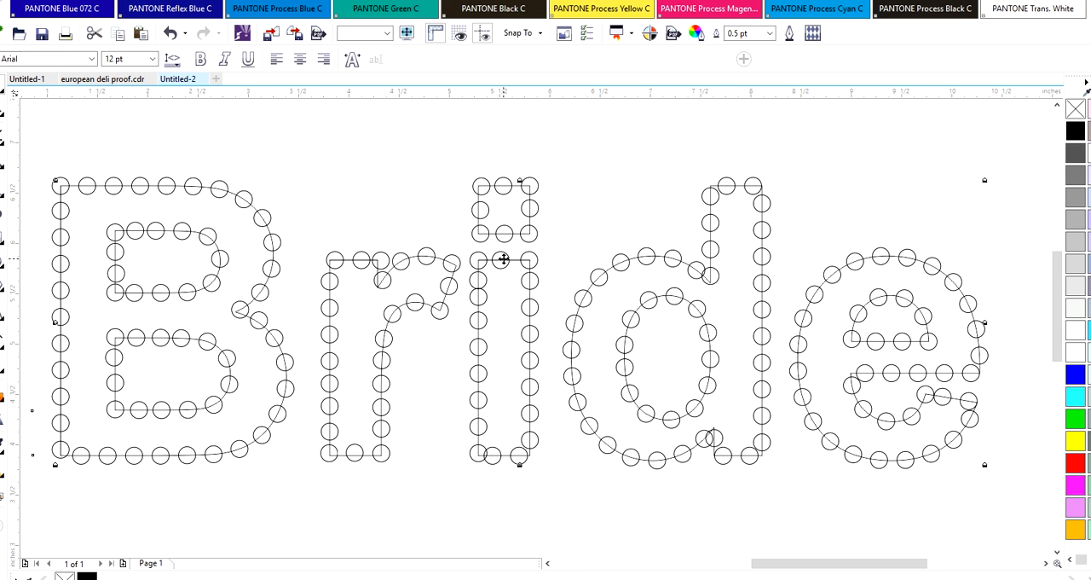
left_click(500, 254)
left_click_drag(500, 254, 474, 306)
left_click(478, 326)
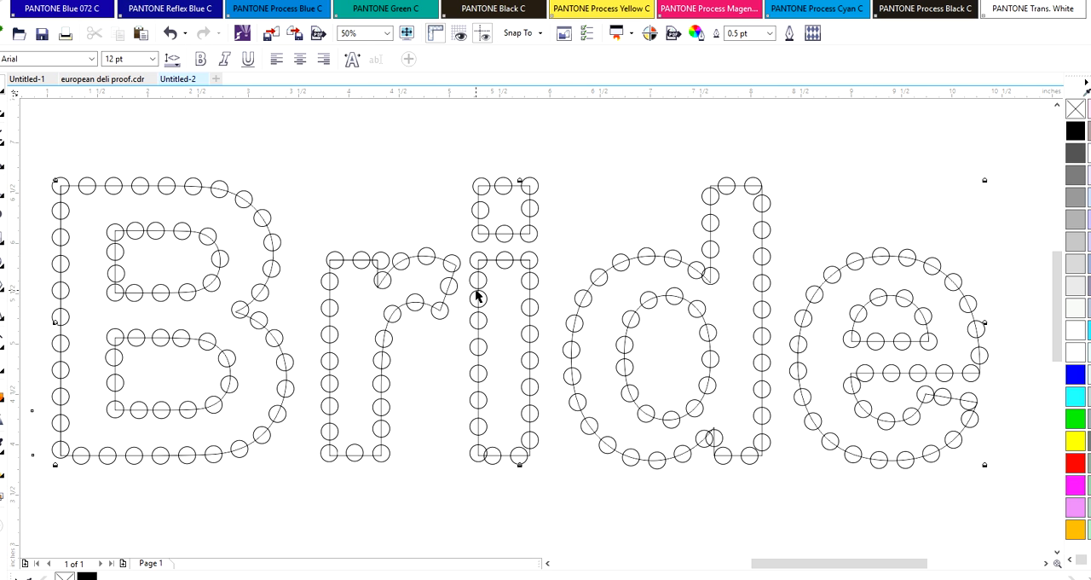
left_click(477, 294)
key("Down")
left_click(474, 324)
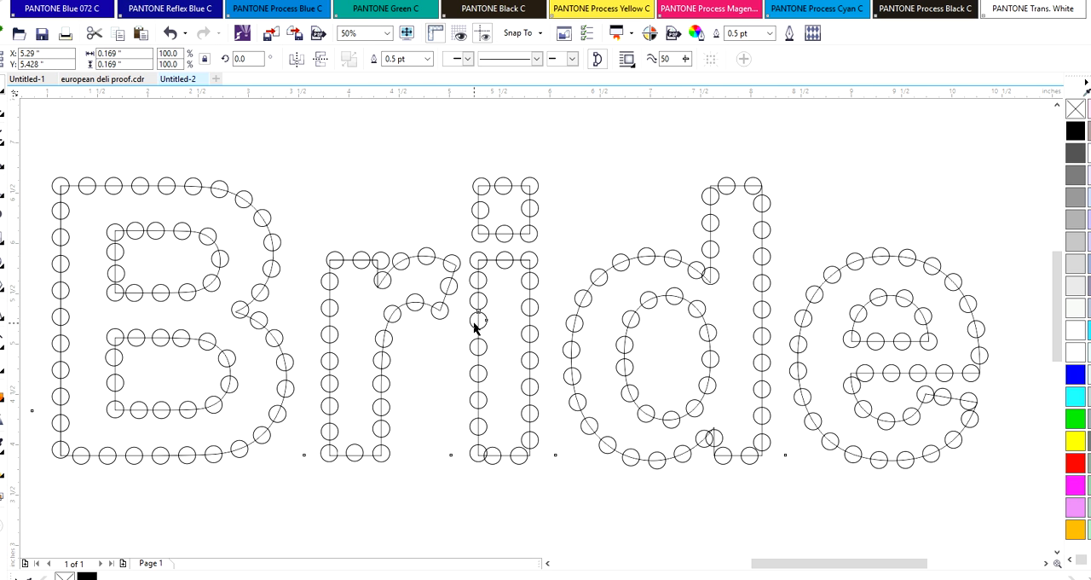
left_click(476, 322)
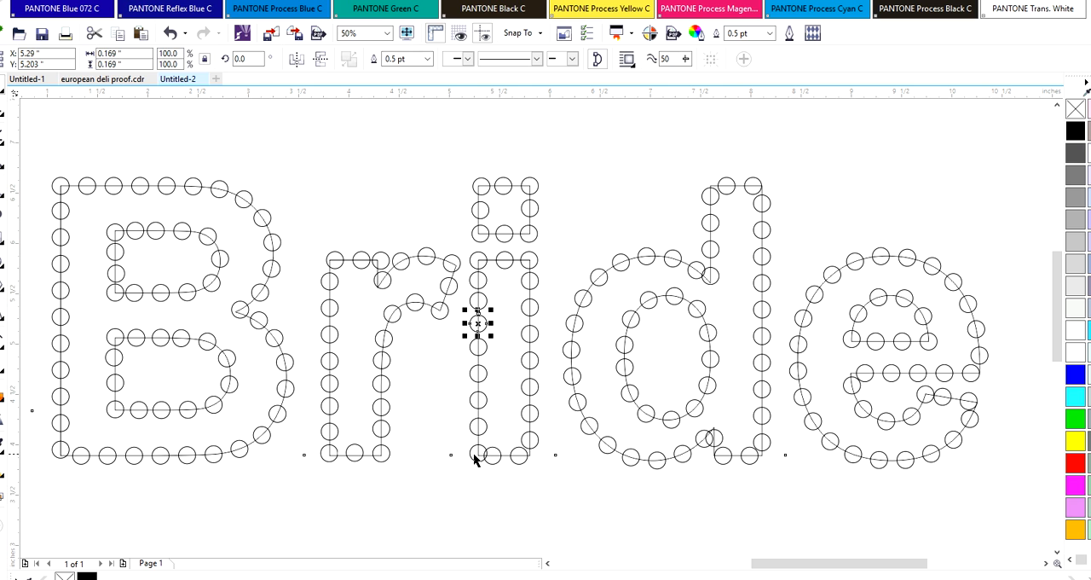
Shift the i stem's bottom-edge circles right to the middle and lower-right corner, and raise the lowest right-edge circle
left_click(500, 450)
left_click(500, 452)
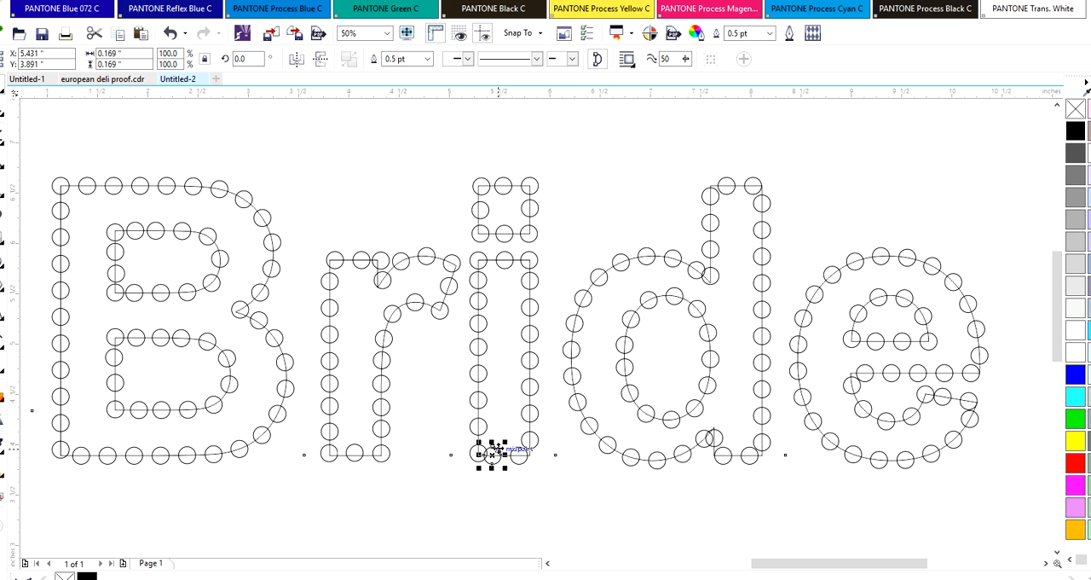
left_click_drag(500, 453, 526, 438)
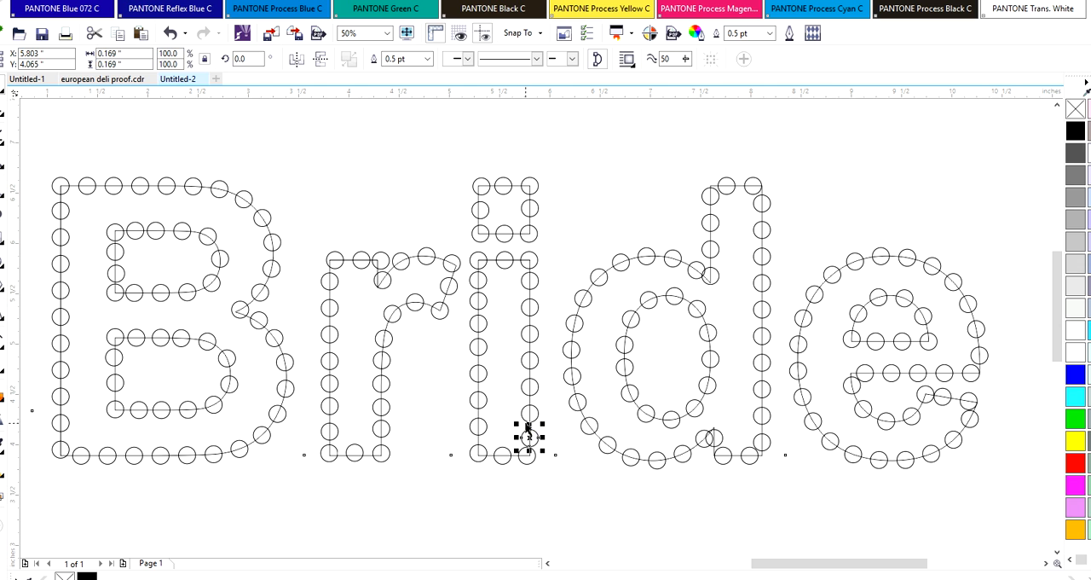
Move the lower circles on the i stem's right edge upward to even the gaps above the corner
left_click(528, 413)
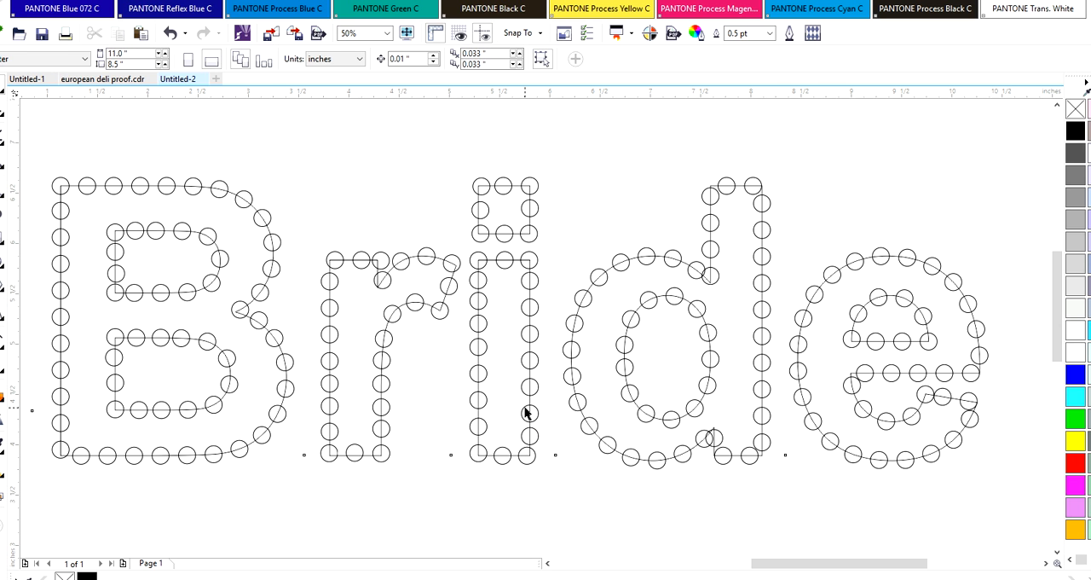
left_click(527, 412)
left_click_drag(526, 383, 529, 406)
left_click(528, 404)
left_click(526, 433)
key("Up")
key("Up")
key("Up")
key("Up")
key("Up")
key("Up")
key("Up")
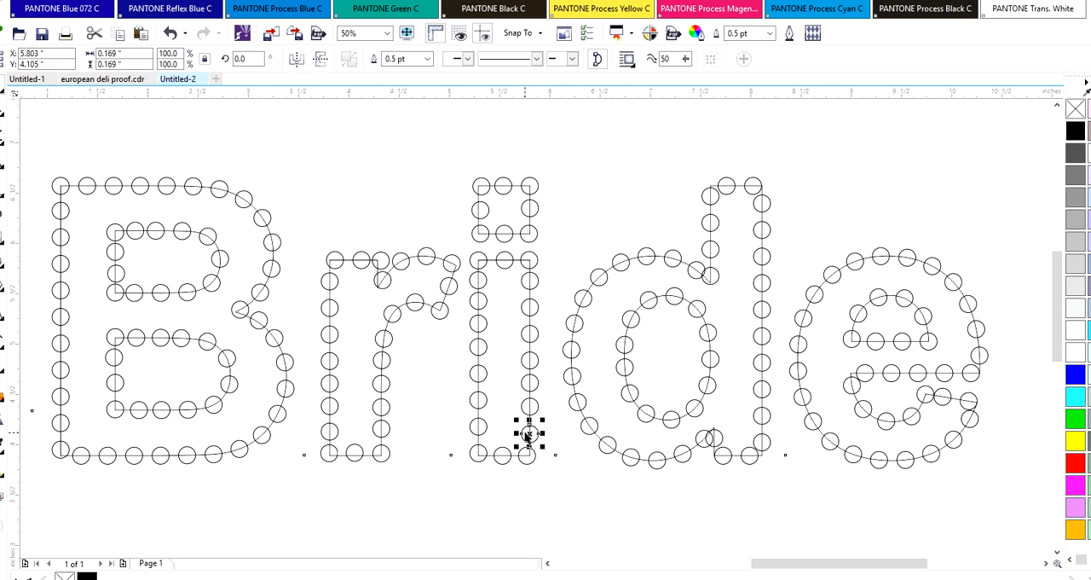
Nudge the i stem's lower-right corner circle slightly up and right to line it up with the right edge
left_click(524, 454)
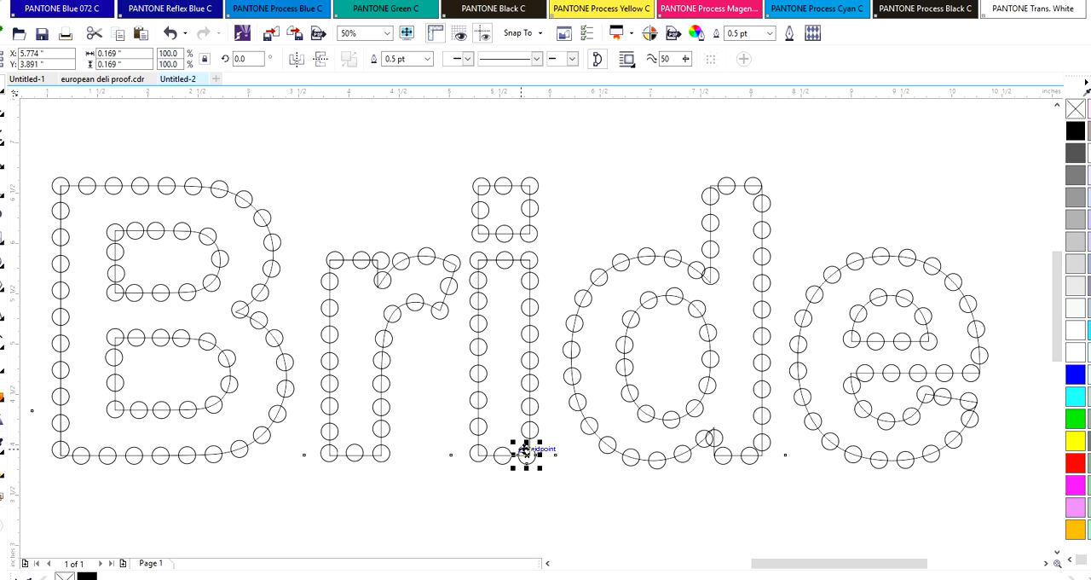
key("Up")
key("Up")
key("Up")
key("Up")
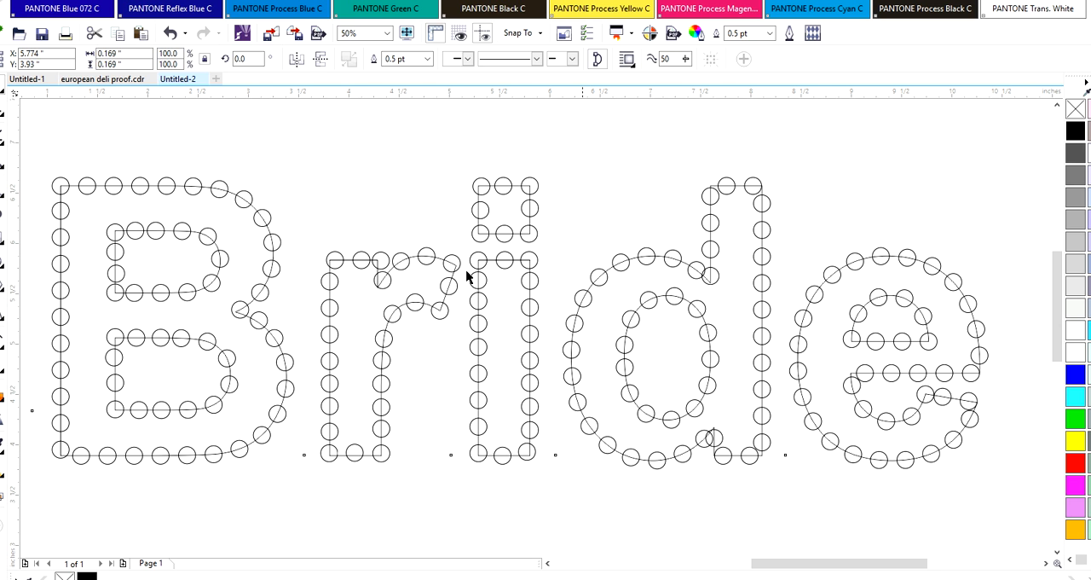
key("Escape")
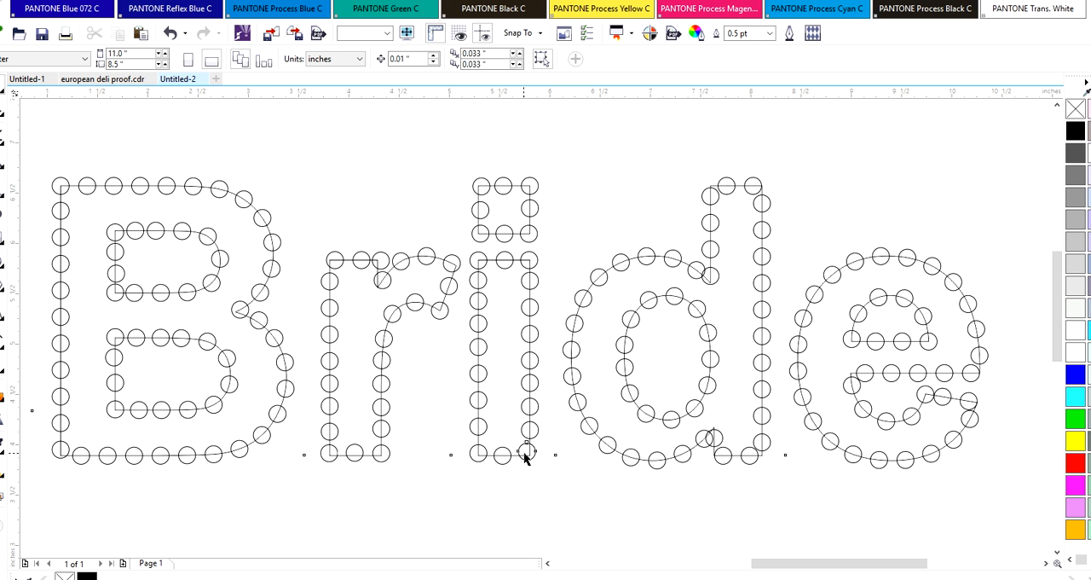
left_click(526, 453)
key("Down")
key("Down")
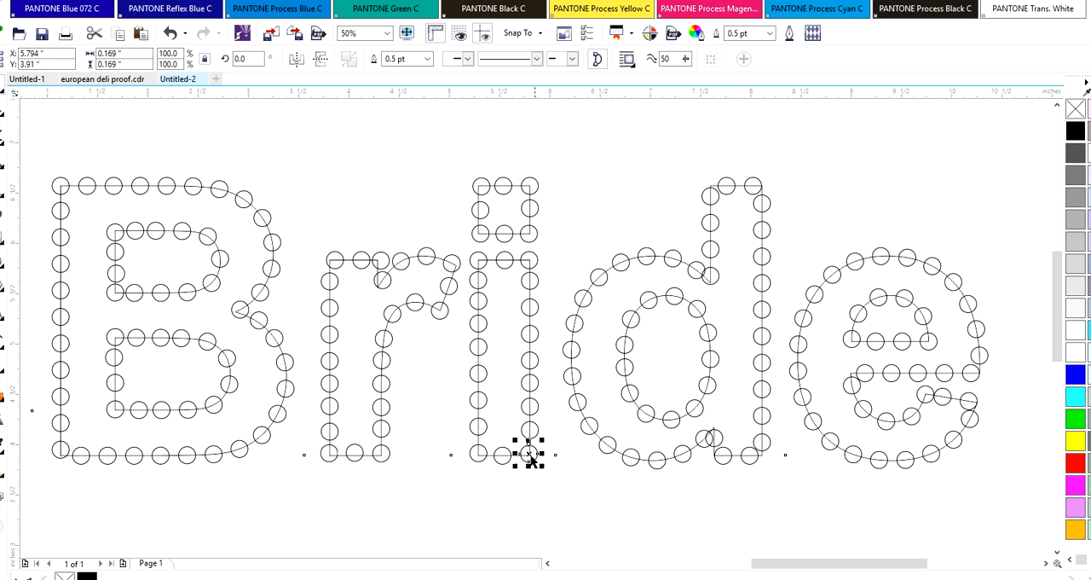
Nudge the middle circle on the i stem's bottom edge up, level with the two corner circles
left_click(502, 455)
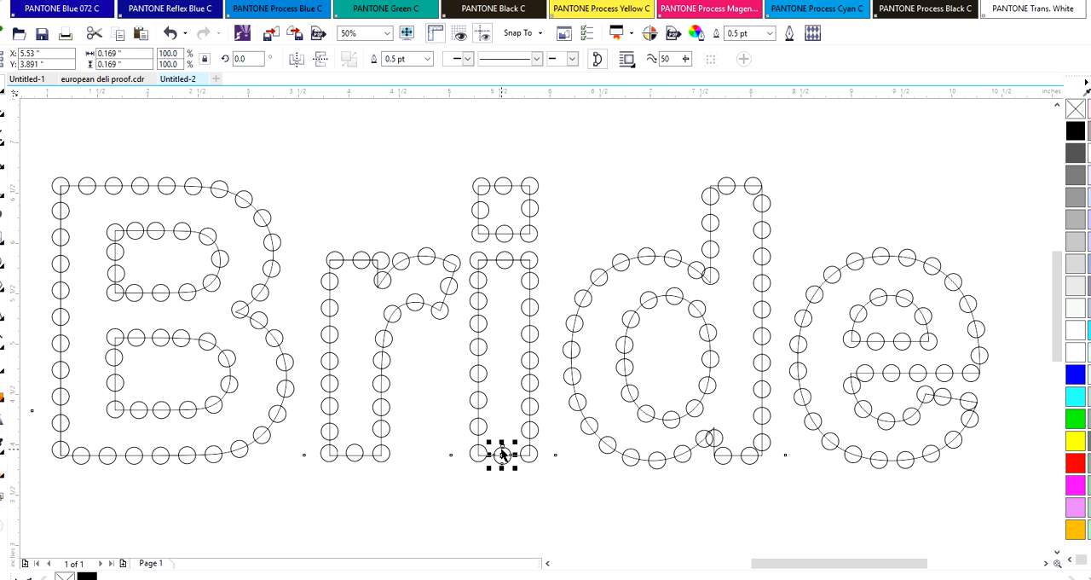
key("Up")
key("Up")
left_click(509, 478)
Unlock all objects and delete the "Bride" lettering outline from behind the circles
right_click(329, 278)
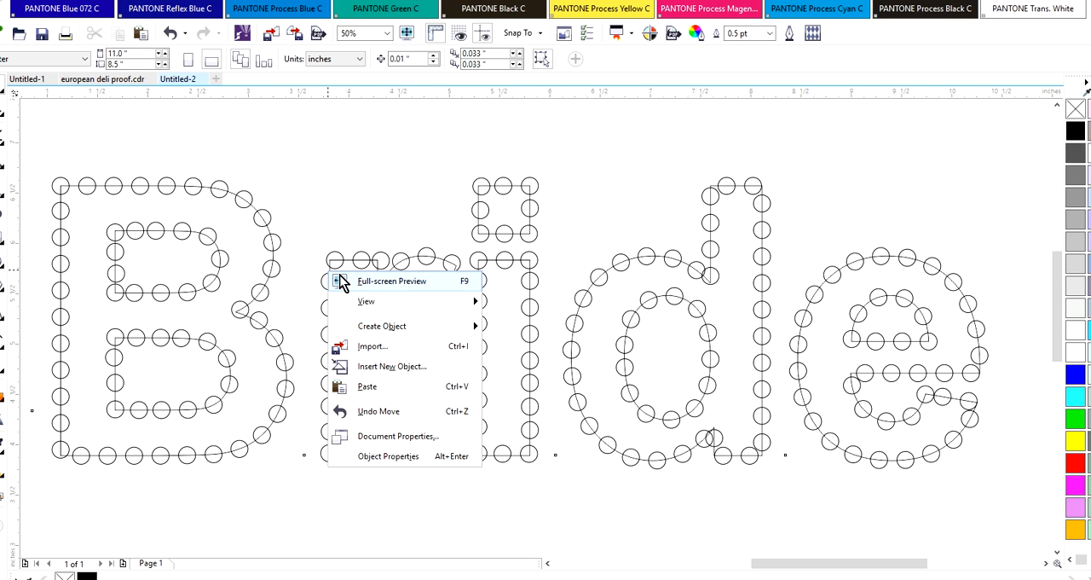
left_click(114, 0)
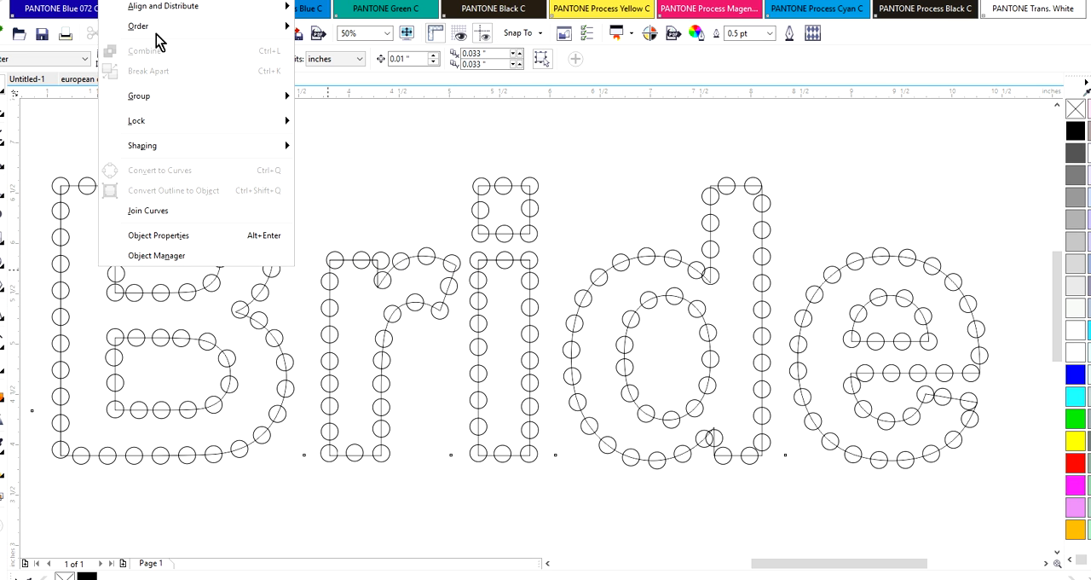
mouse_move(180, 121)
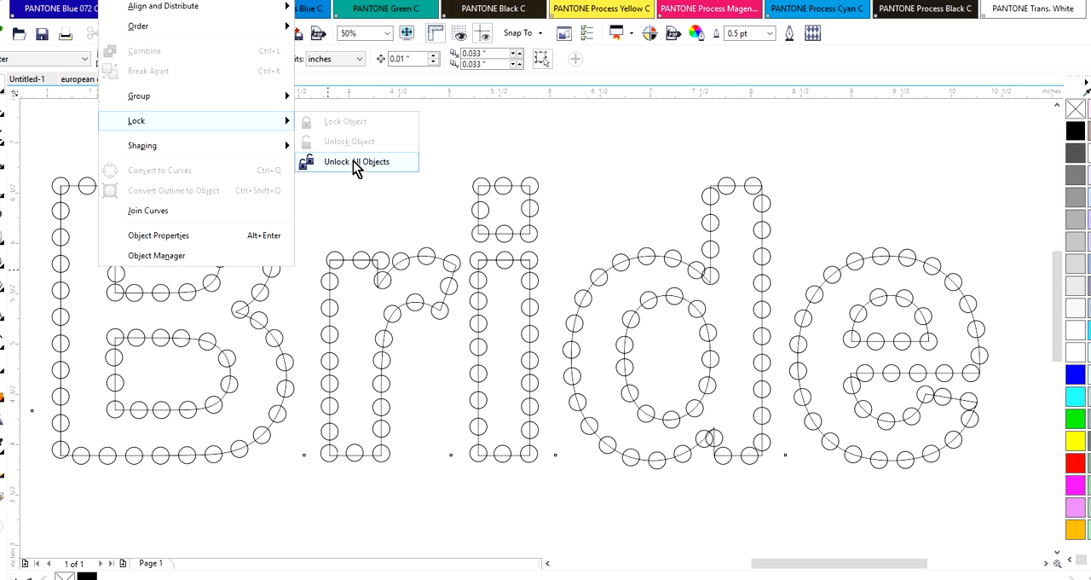
left_click(353, 162)
left_click(348, 155)
left_click_drag(348, 260, 373, 165)
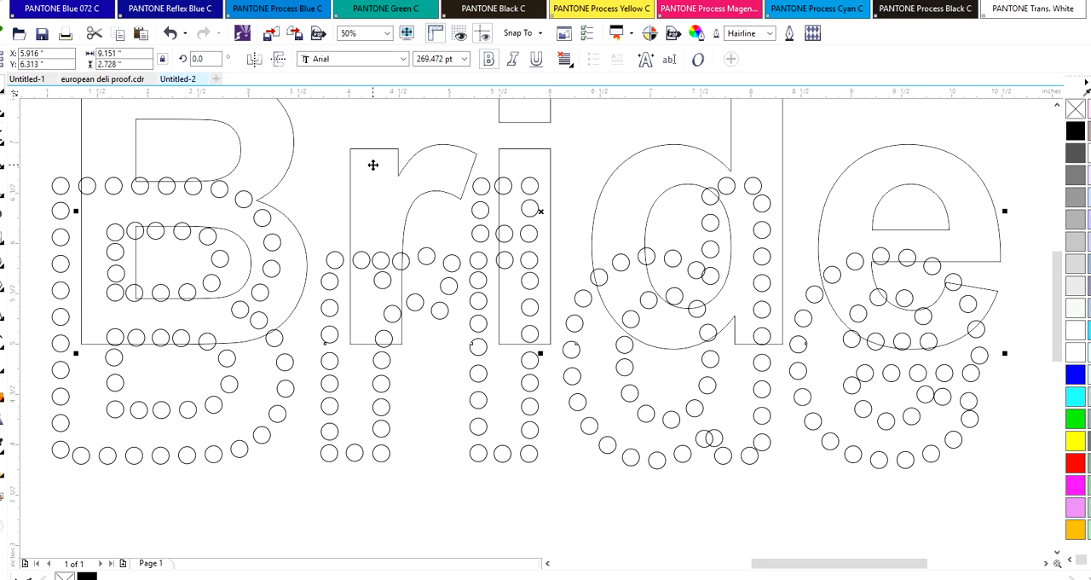
key("Delete")
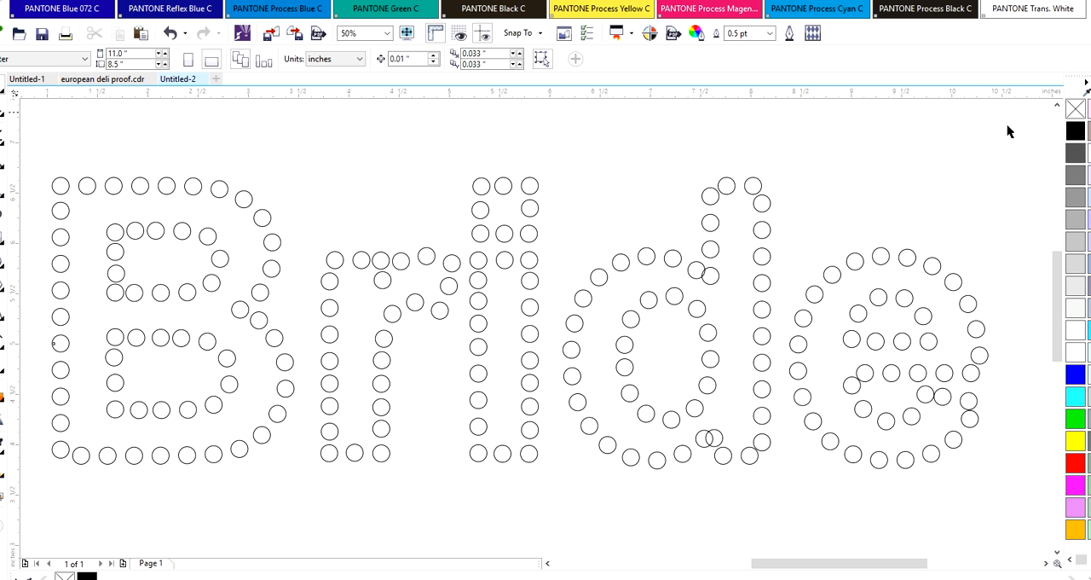
Fill all the circles of the design with magenta
left_click_drag(1045, 136, 76, 514)
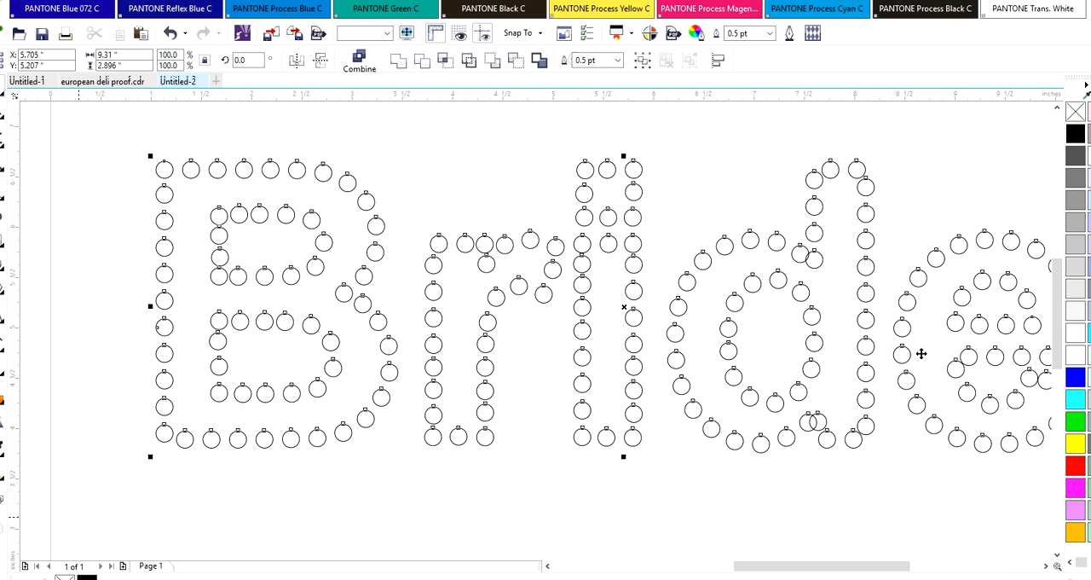
left_click(1076, 487)
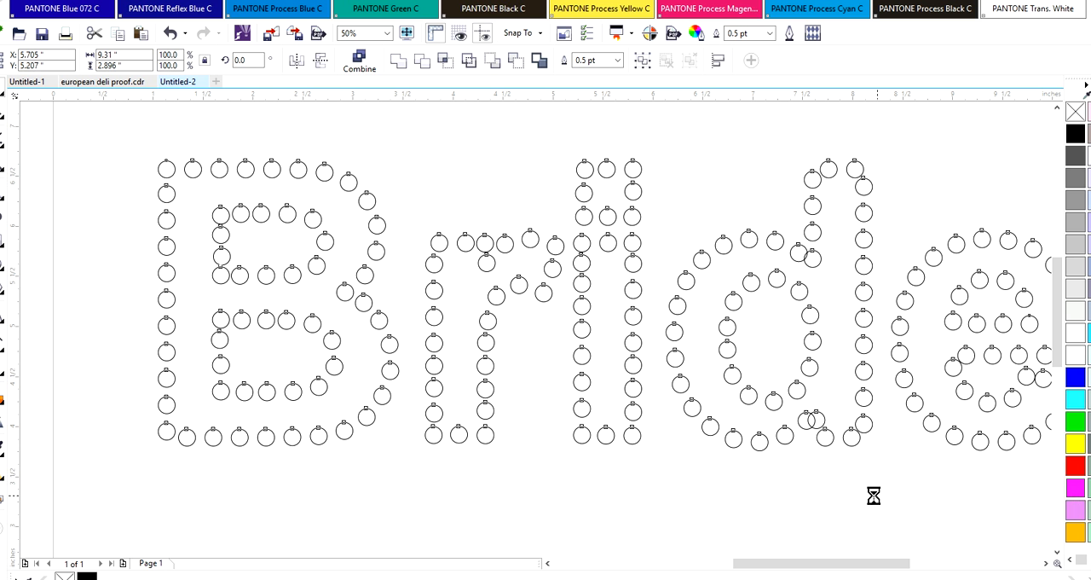
left_click(762, 508)
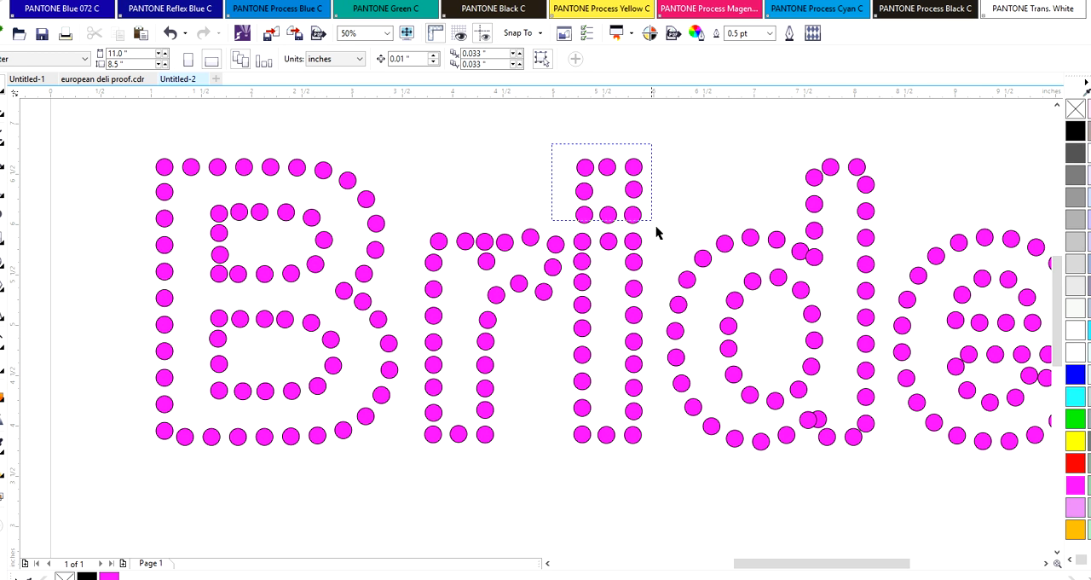
Move the eight circles of the i dot up and slightly left to separate the dot from the stem
left_click_drag(656, 228, 655, 225)
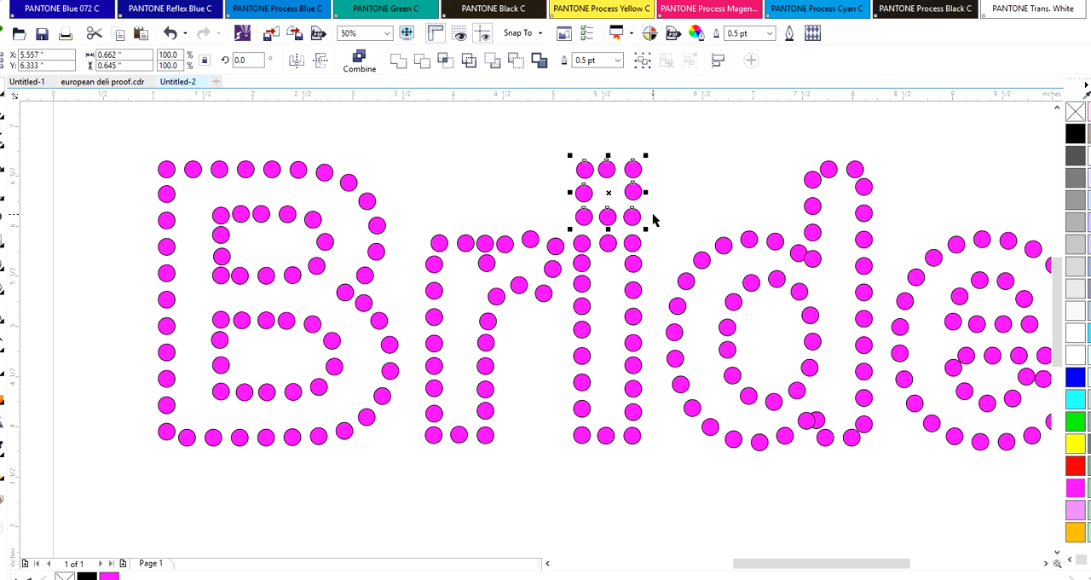
key("Up")
key("Up")
key("Up")
key("Up")
key("Up")
key("Up")
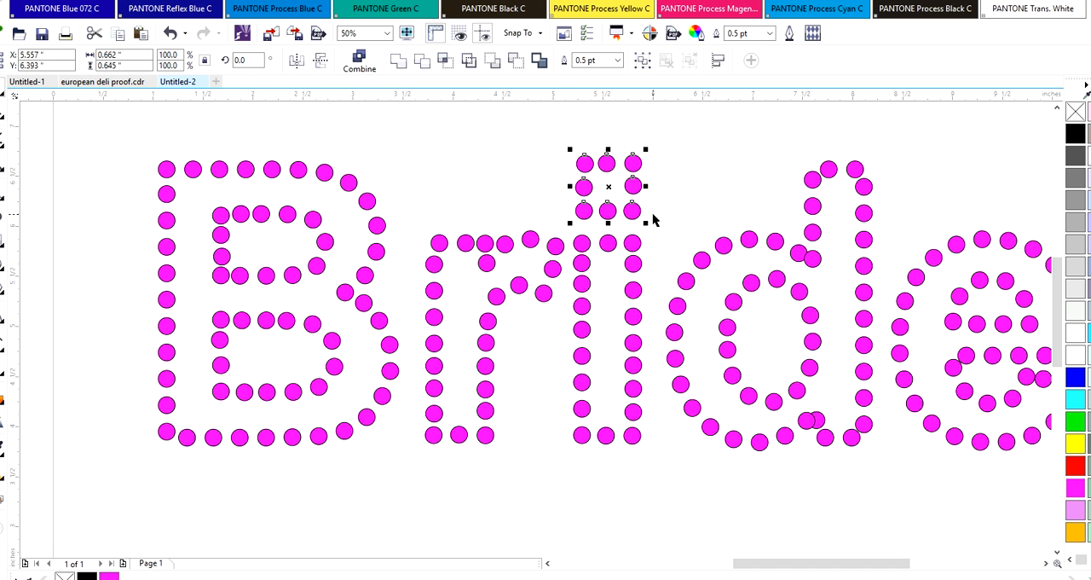
key("Left")
key("Left")
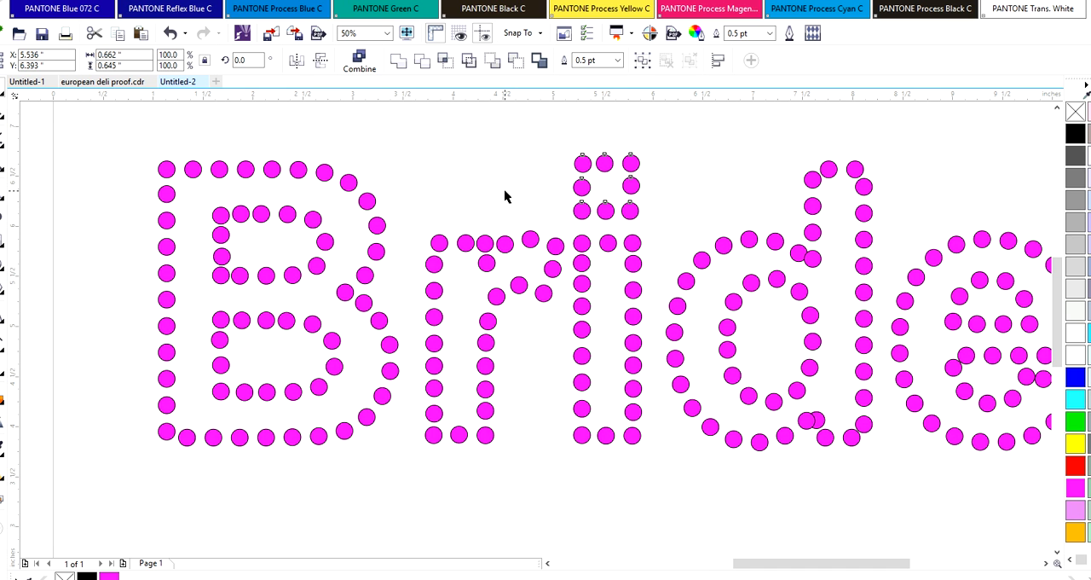
left_click(506, 192)
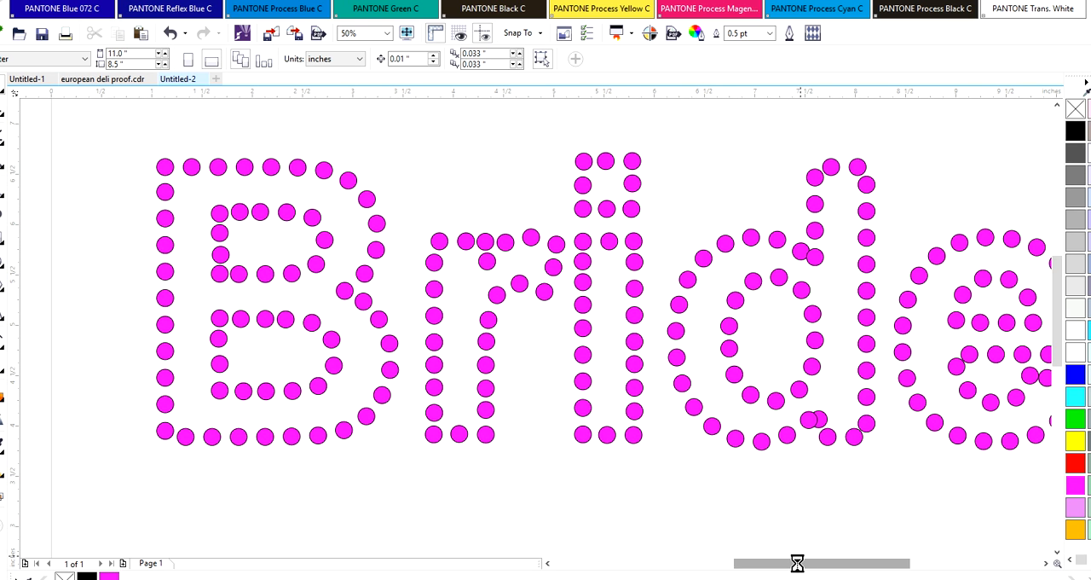
Move the overlapping circle at the d's lower bowl-and-stem junction up and right, clear of its neighbour
left_click(815, 419)
mouse_move(816, 418)
left_mouse_down()
mouse_move(818, 399)
mouse_move(827, 403)
left_mouse_up()
left_click(789, 331)
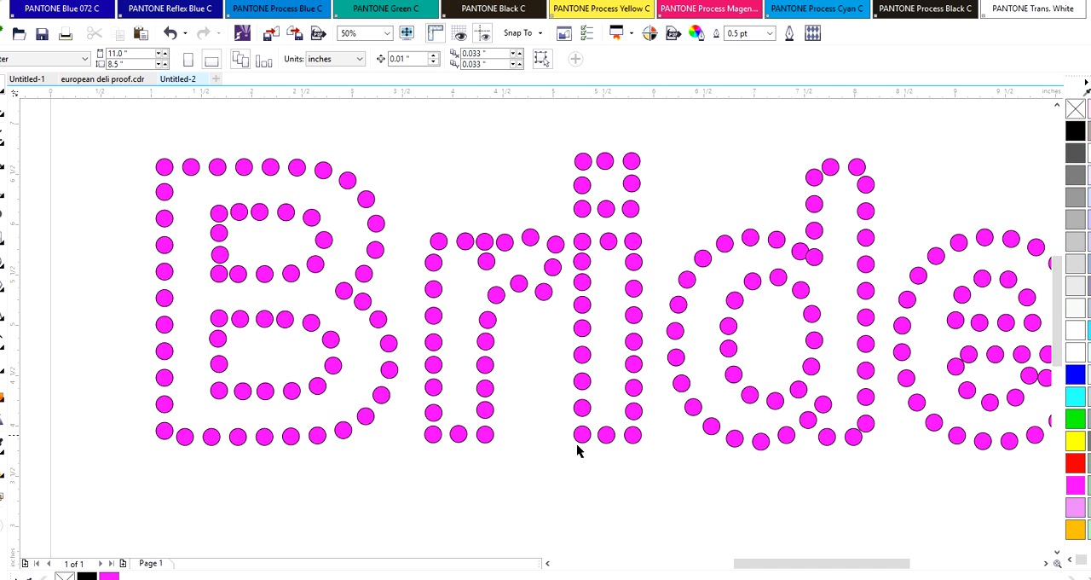
Move one circle to the left end of the e's crossbar and the overlapping right-hand circle into the gap below it
left_click_drag(876, 563, 888, 564)
left_click_drag(859, 364, 846, 355)
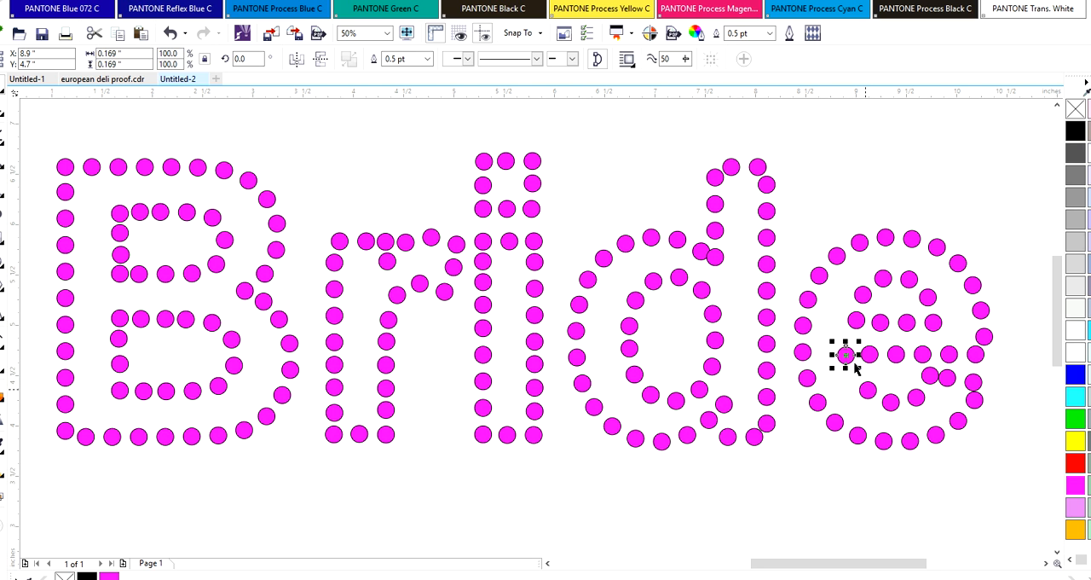
left_click_drag(927, 381, 844, 377)
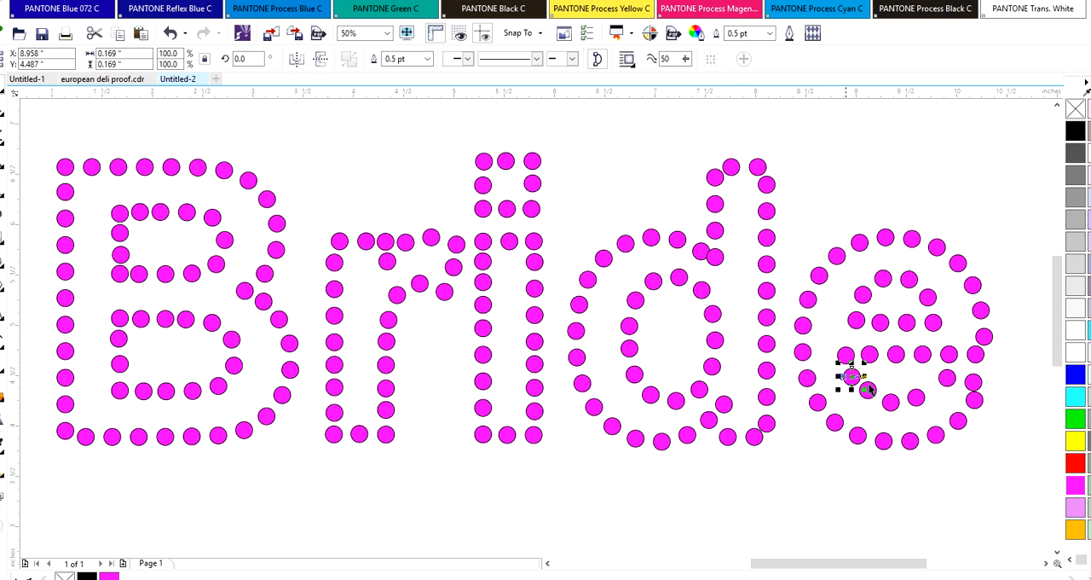
Shift the two right-hand circles in the gap below the e's crossbar inward to even out their spacing
left_click(948, 380)
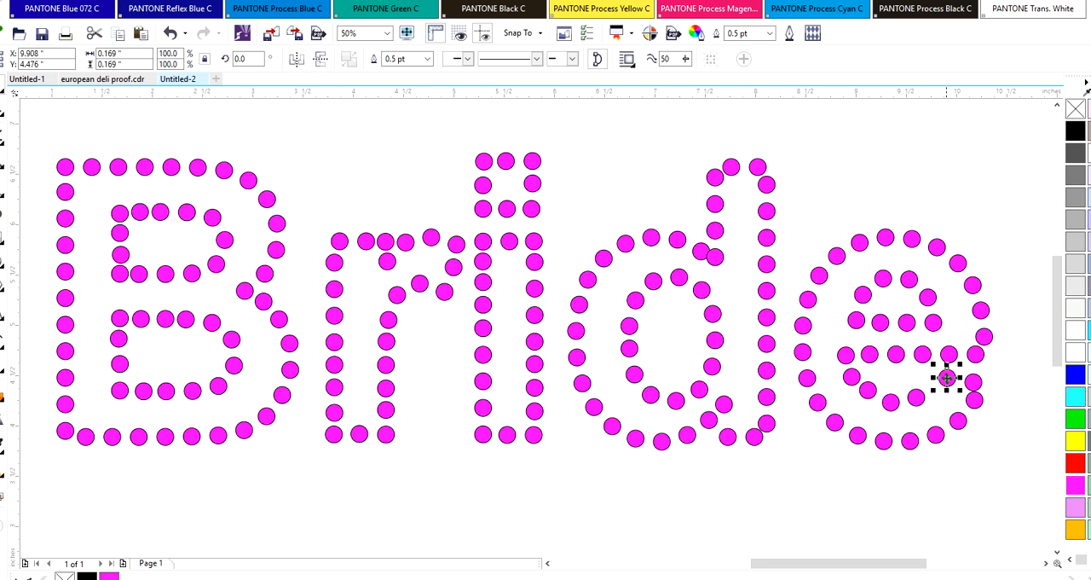
left_click_drag(941, 390, 964, 382)
left_click(997, 377)
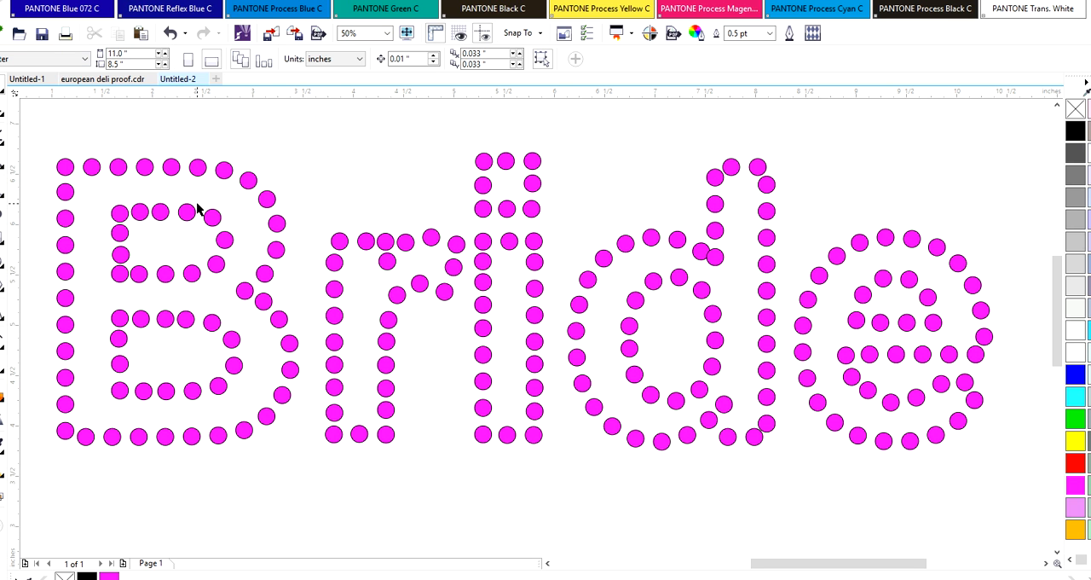
Move the whole Bride circle design off the page to the upper right and place the Angel text on the page
left_click(386, 34)
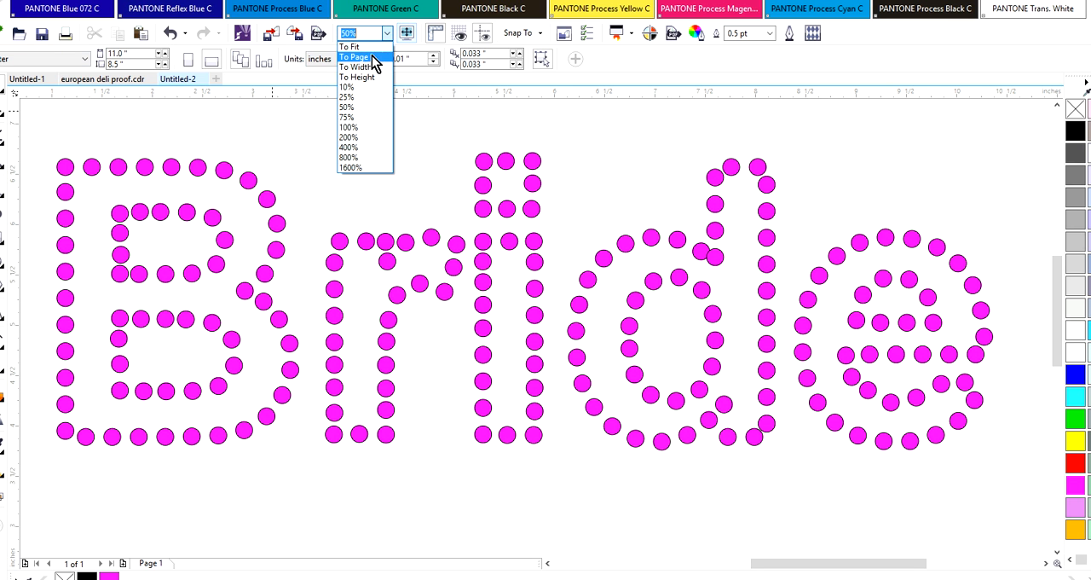
left_click(372, 57)
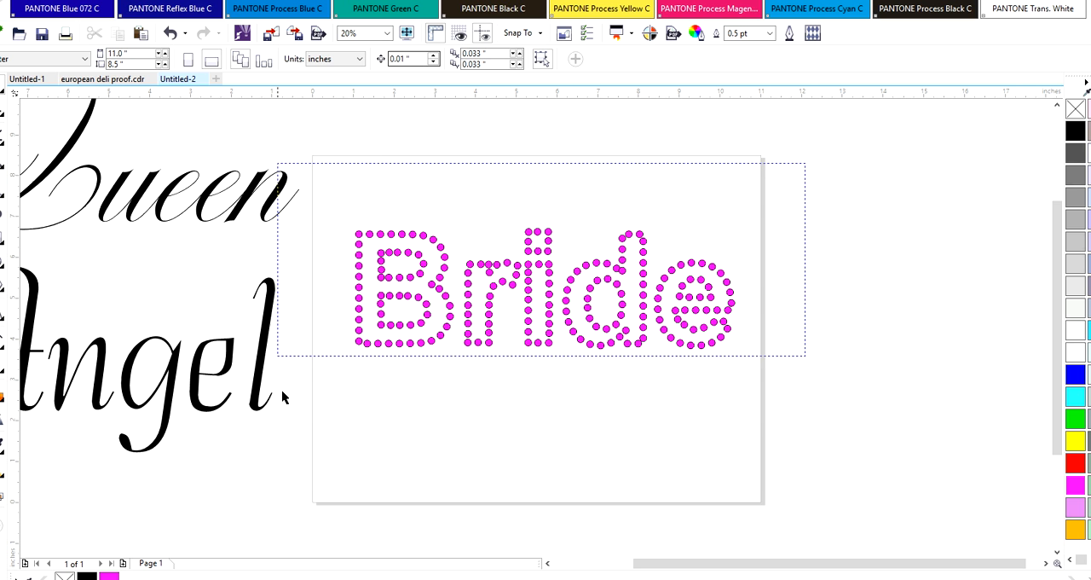
left_click(359, 257)
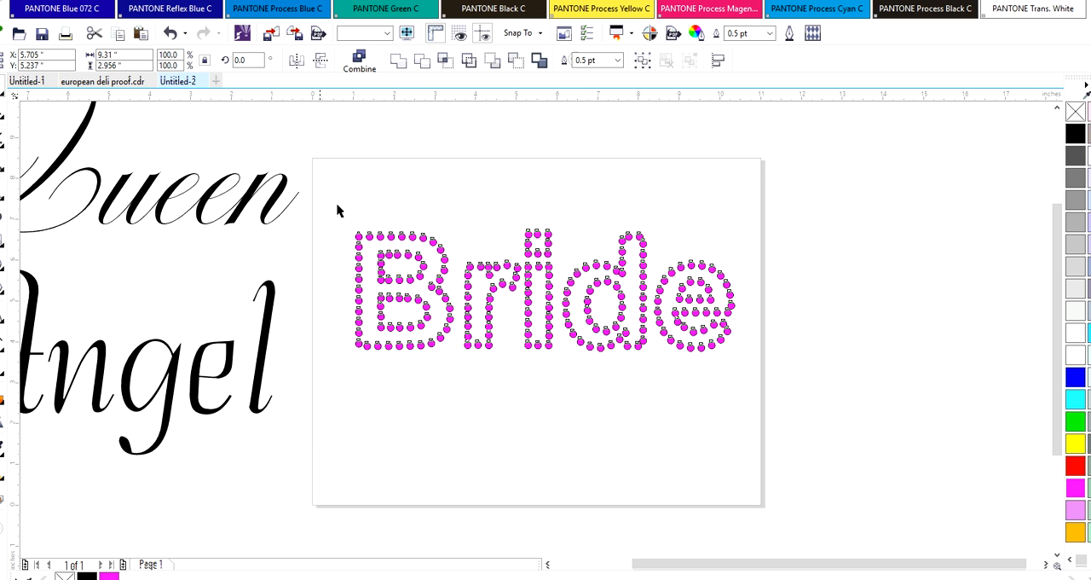
left_click(416, 236)
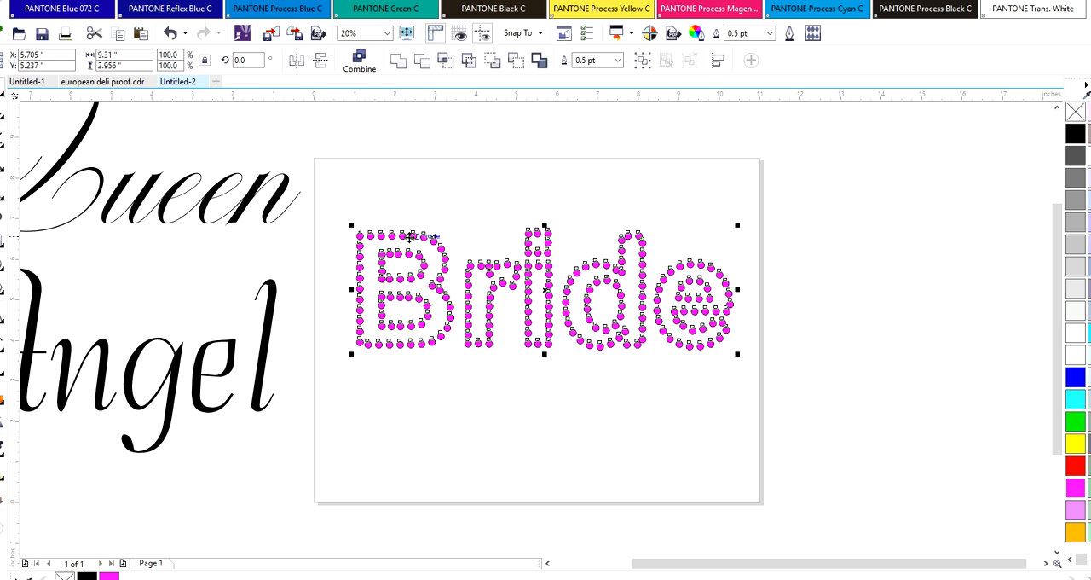
left_click_drag(410, 236, 838, 122)
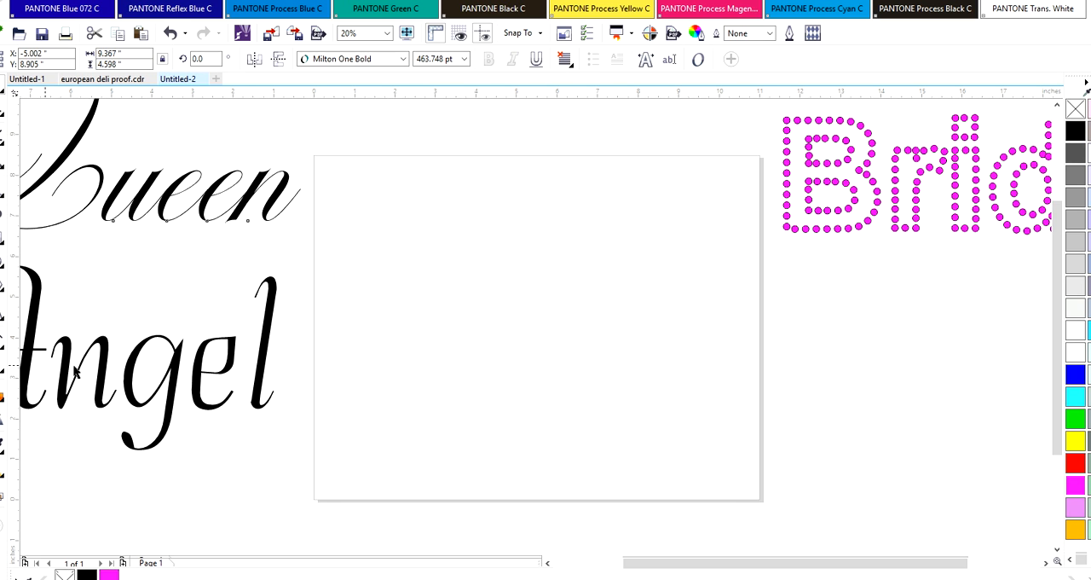
left_click(101, 346)
left_click_drag(101, 345, 536, 332)
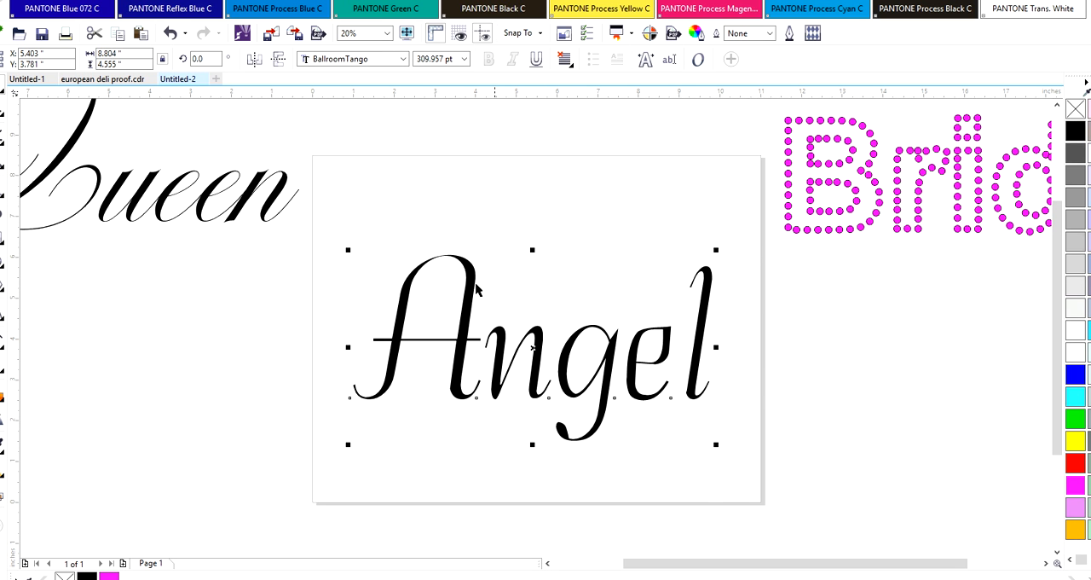
Copy the B's upper-left corner circle to above the A of Angel and place a duplicate down and left of it
left_click(789, 122)
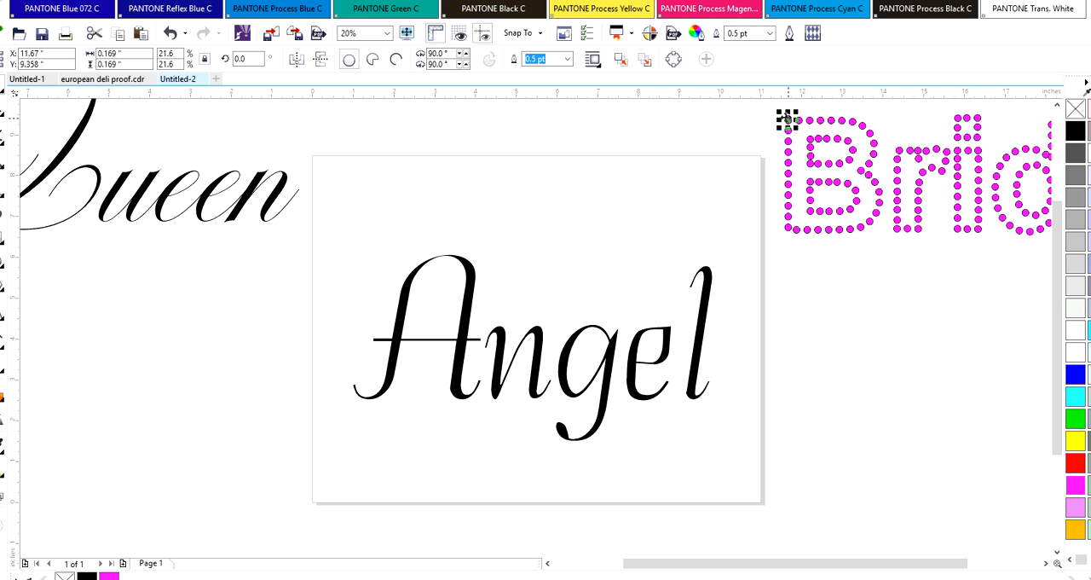
left_click(576, 141)
left_click_drag(788, 119, 352, 220)
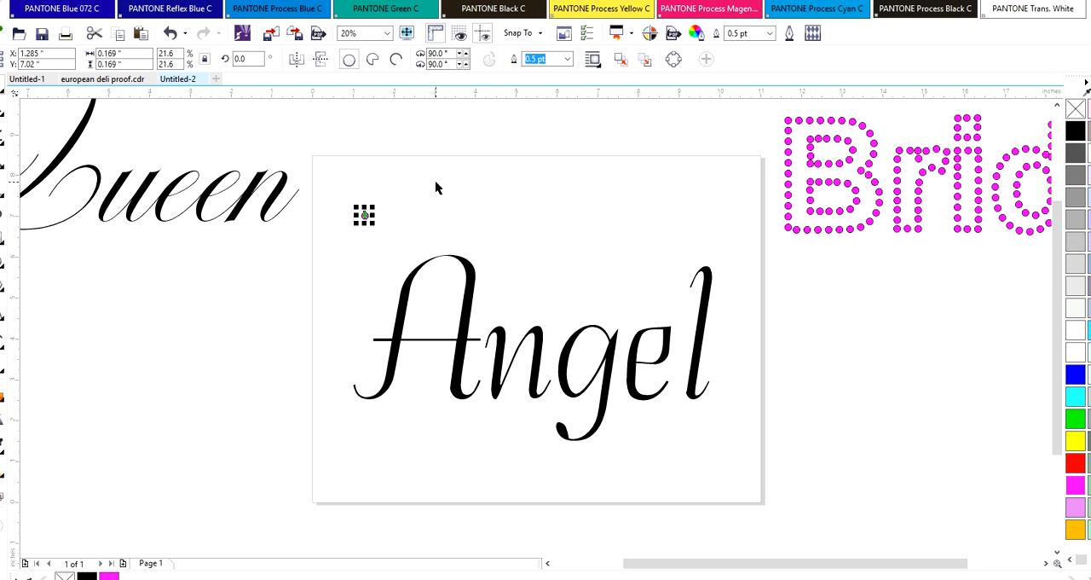
key("Tab")
left_click(364, 218)
left_click_drag(364, 215, 455, 167)
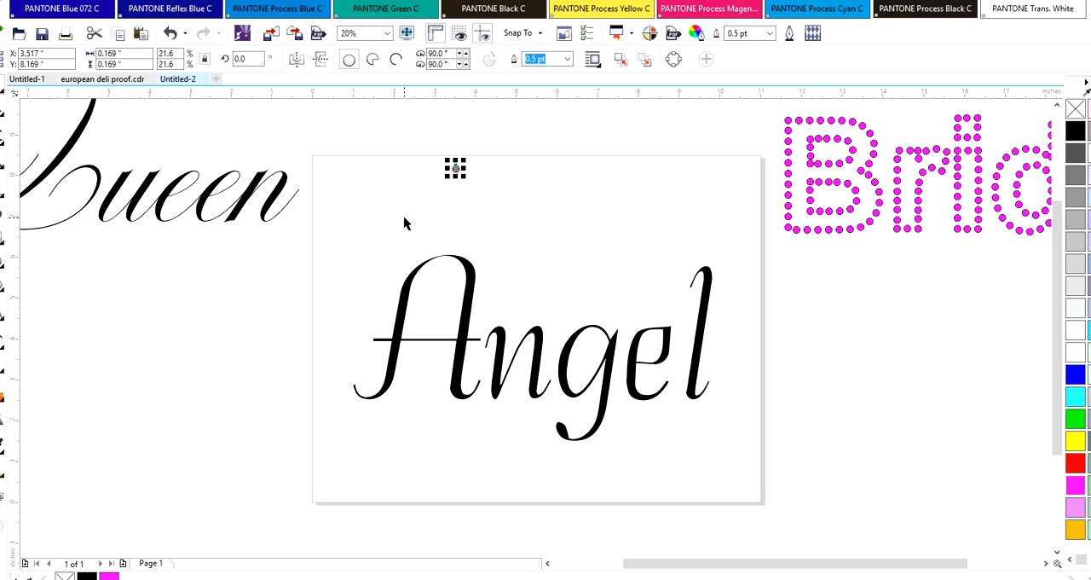
key("ctrl+d")
left_click_drag(456, 168, 393, 217)
left_click(510, 211)
Examine the Angel text's outlines in Wireframe view and switch the display to Enhanced view
left_click(461, 264)
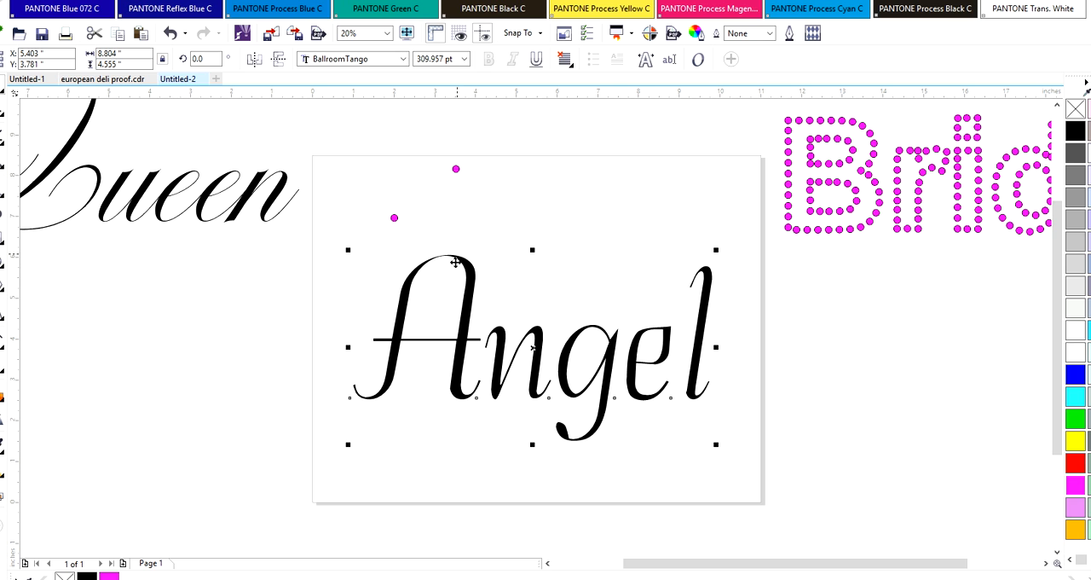
key("Escape")
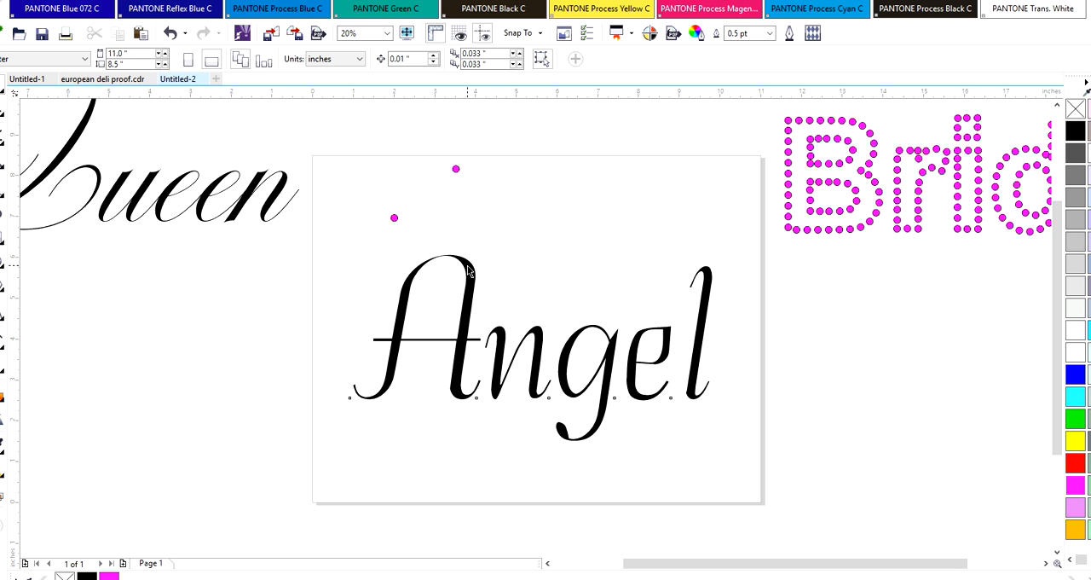
left_click(468, 271)
left_click(67, 2)
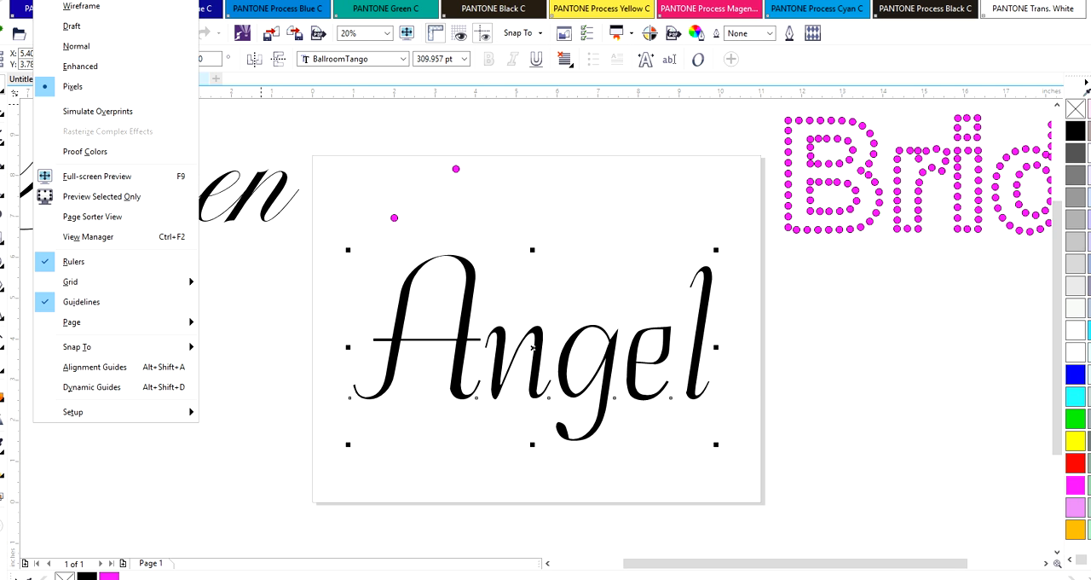
left_click(72, 7)
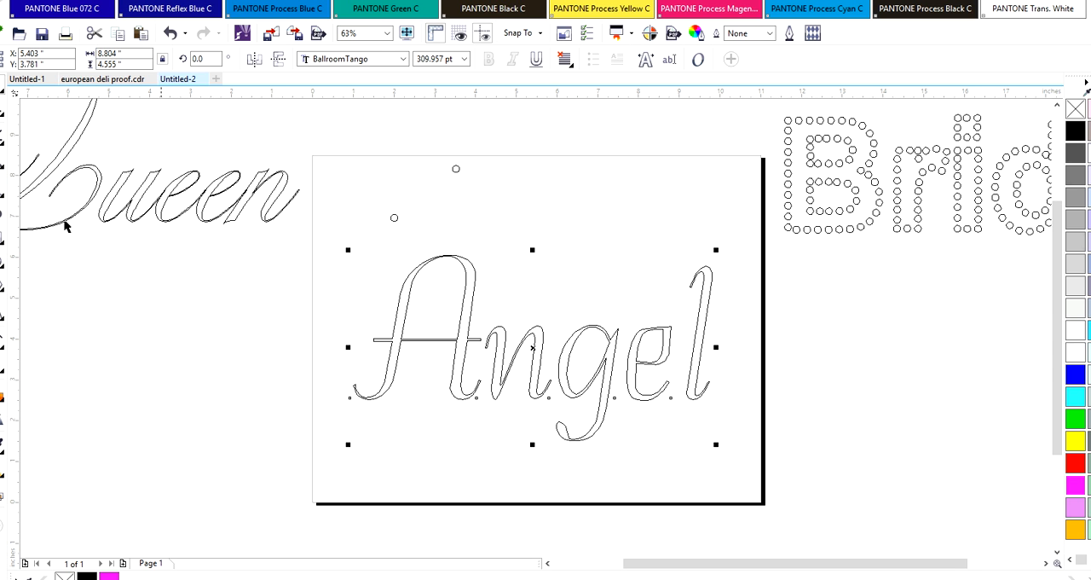
left_click(54, 3)
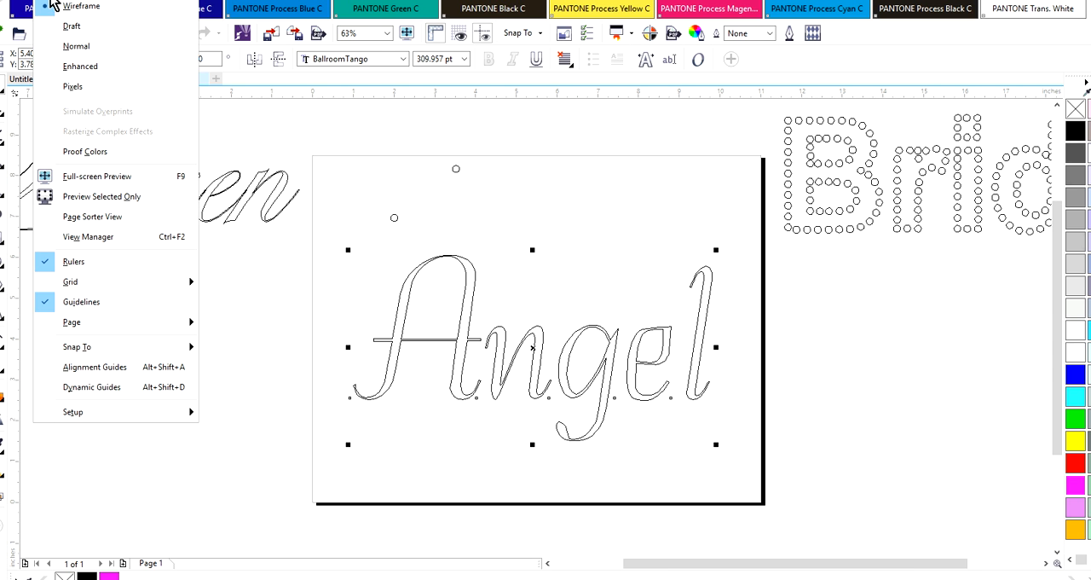
left_click(76, 68)
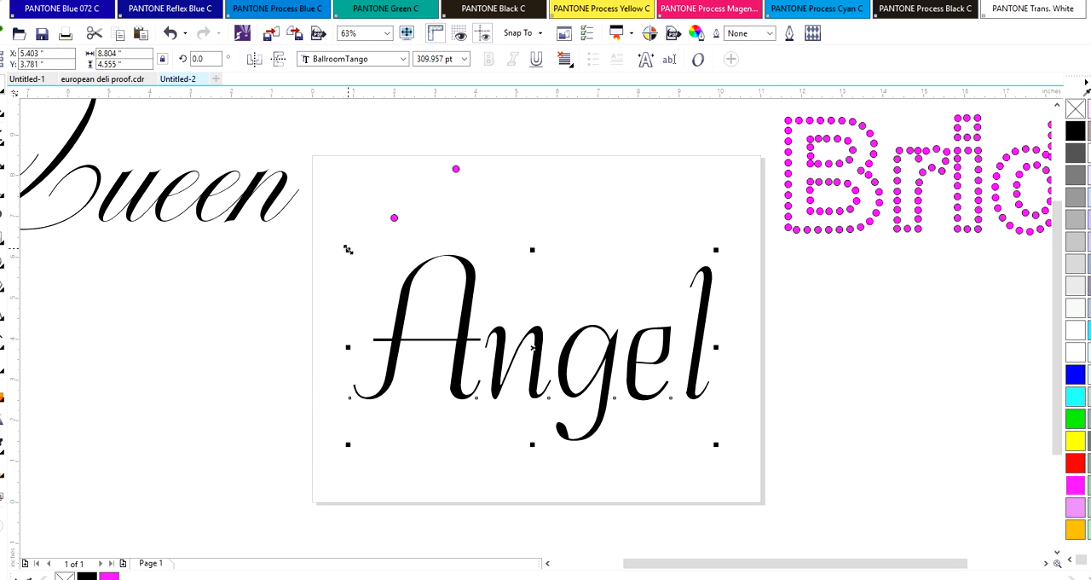
Enlarge the Angel text proportionally to about 10.4 inches wide and recentre it on the page below the two circles
left_click_drag(348, 249, 288, 218)
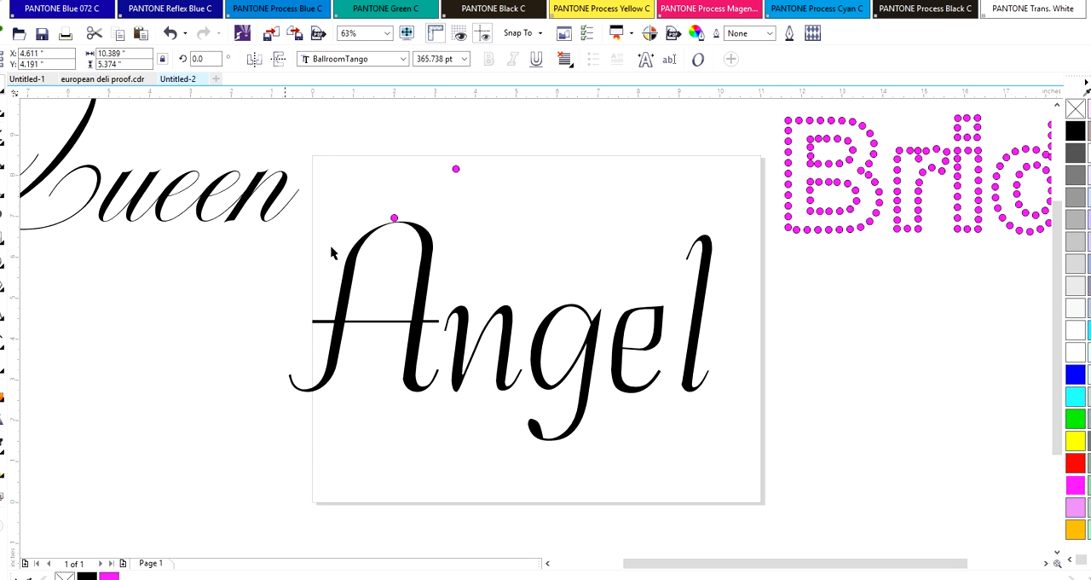
left_click(355, 273)
left_click_drag(358, 271, 383, 278)
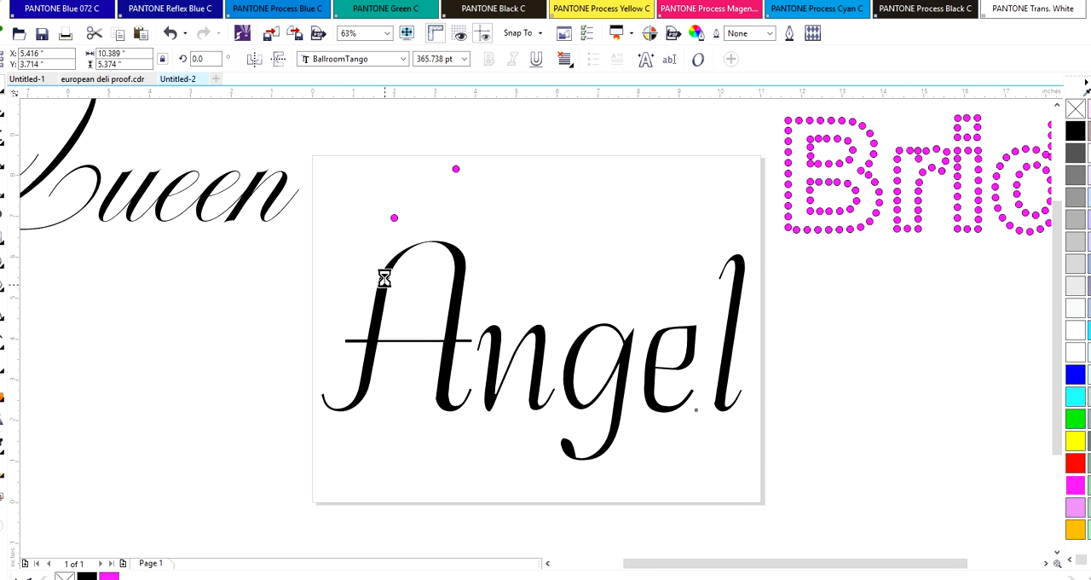
Blend the two magenta circles above the A into each other with 20 steps
left_click(394, 219)
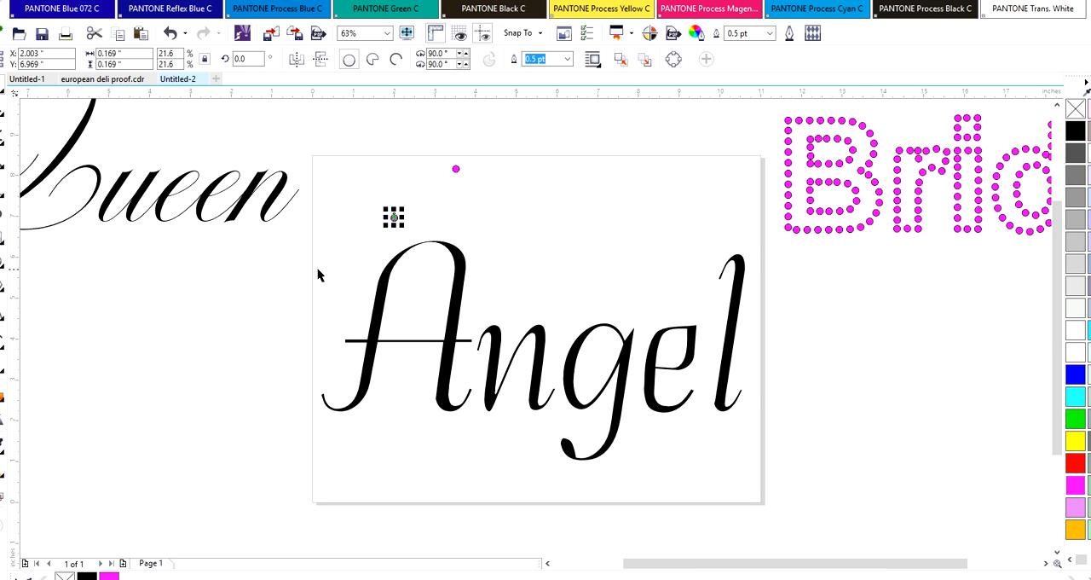
left_click(459, 192)
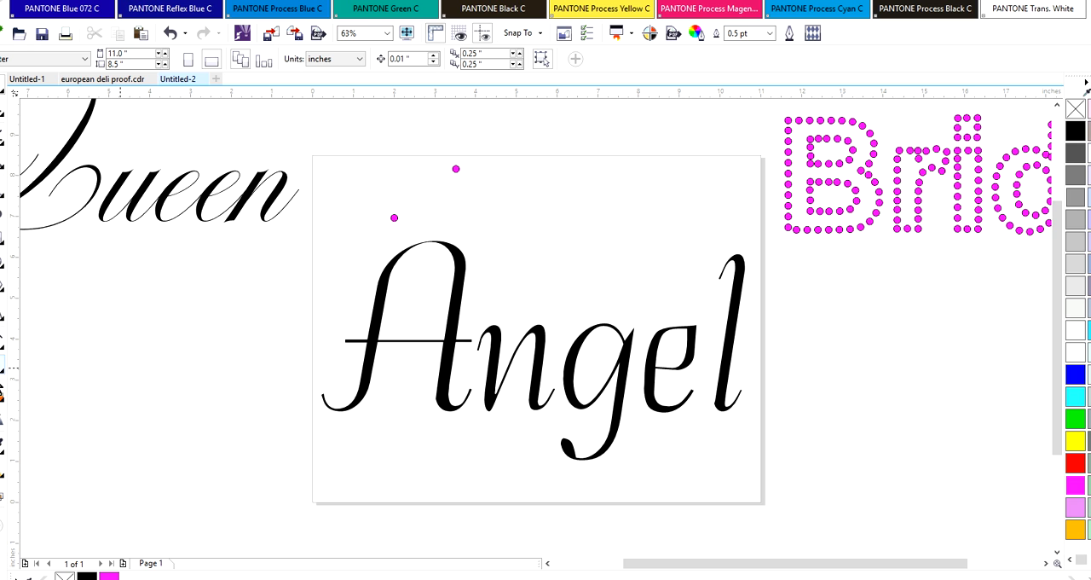
left_click(4, 397)
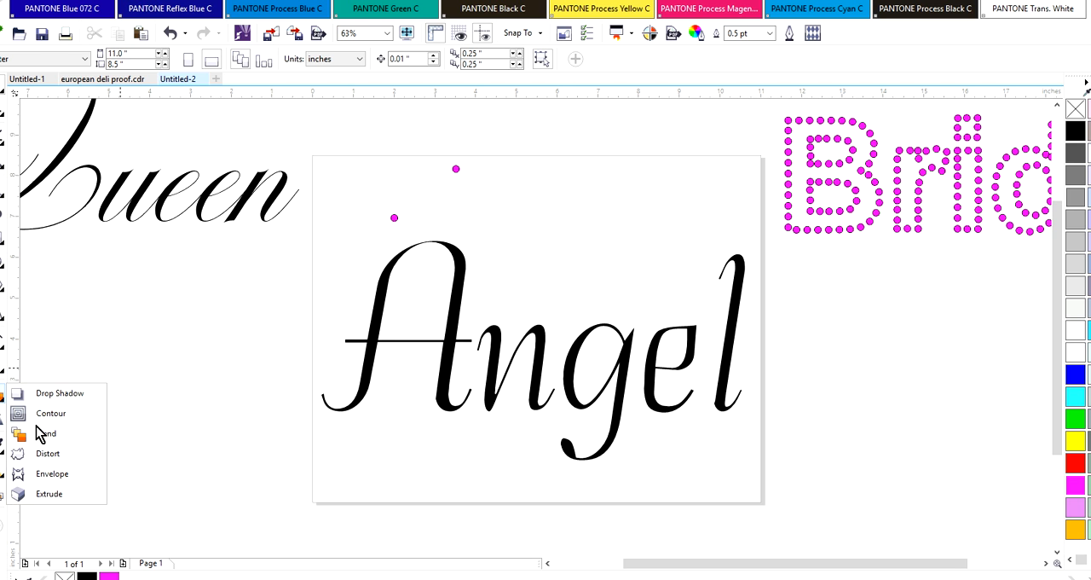
left_click(43, 433)
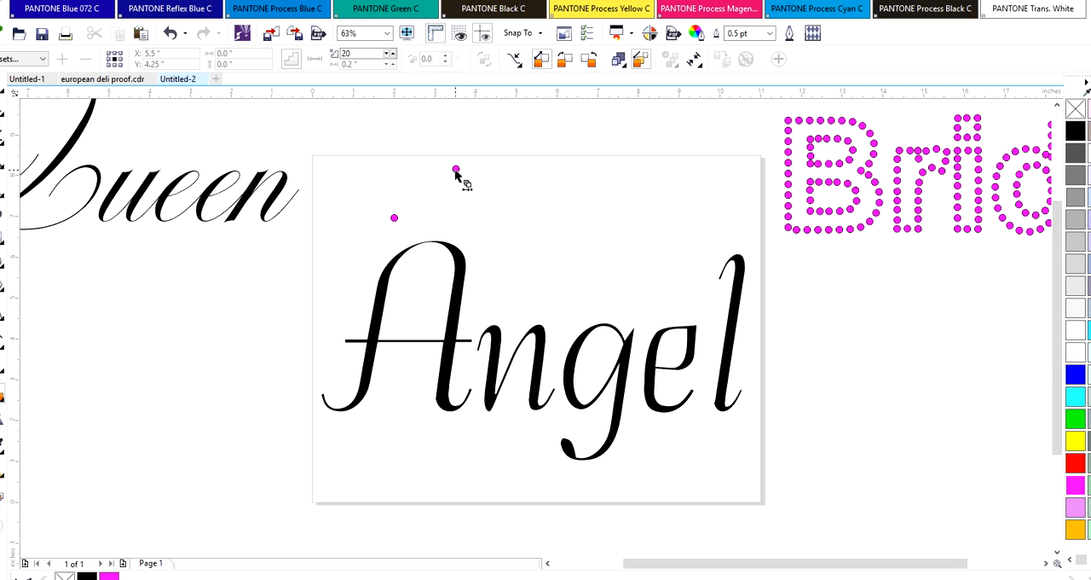
left_click_drag(457, 174, 395, 218)
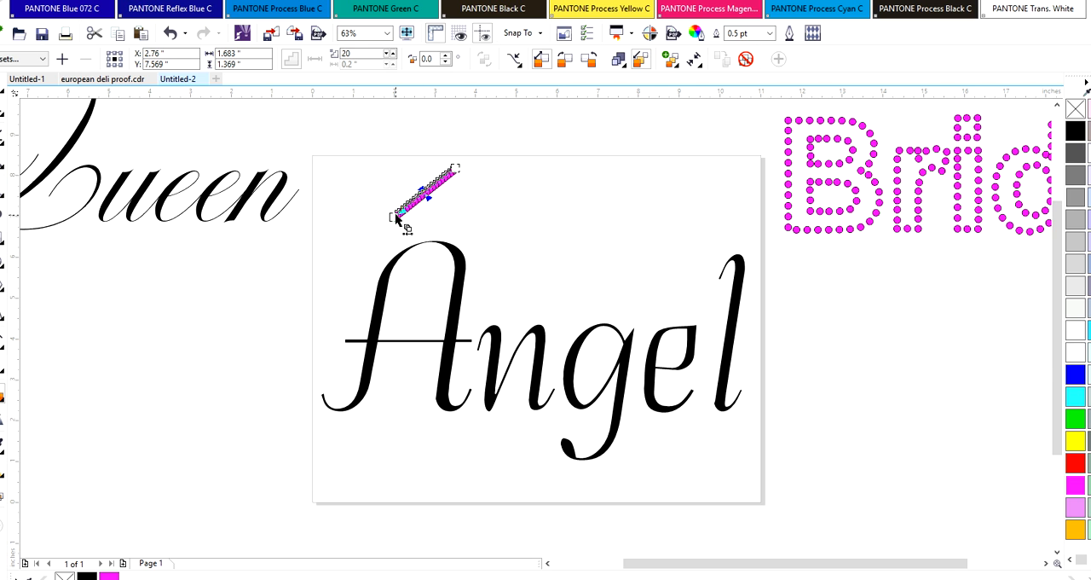
Assign the Angel text as the new path of the circle blend and spread the blend along the full path
left_click(516, 61)
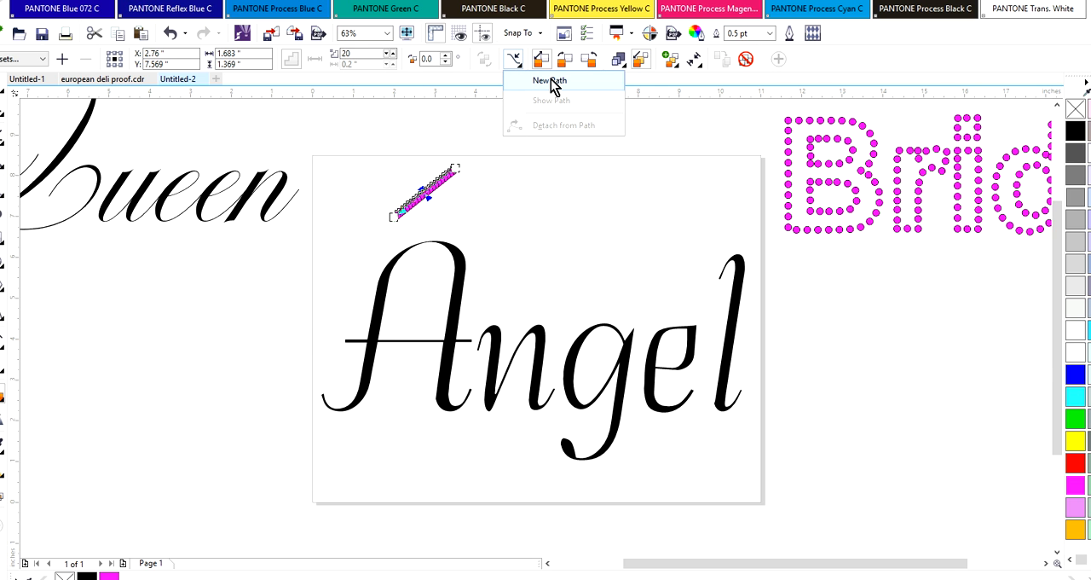
left_click(550, 81)
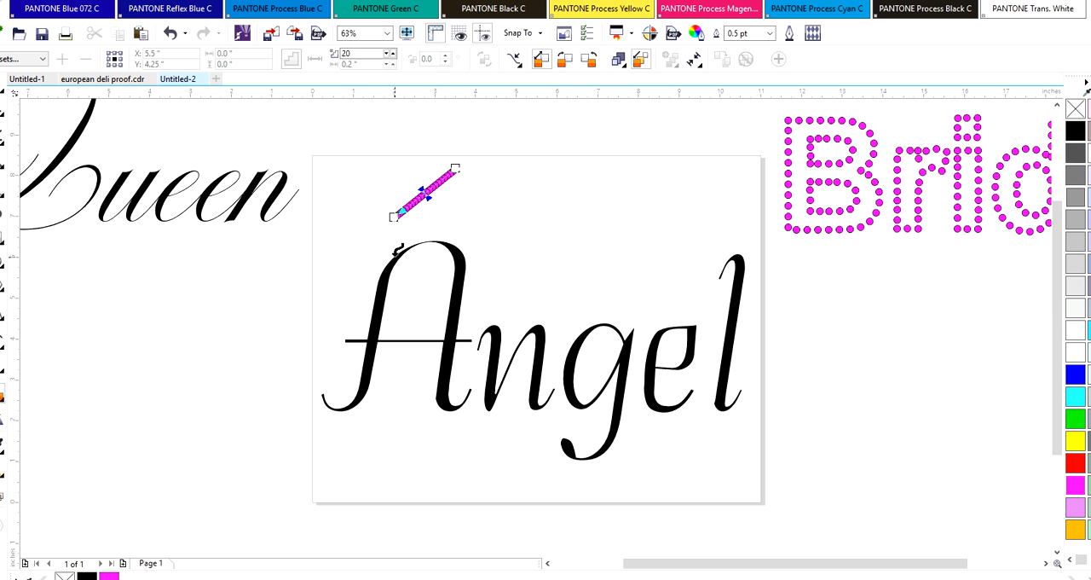
left_click(400, 257)
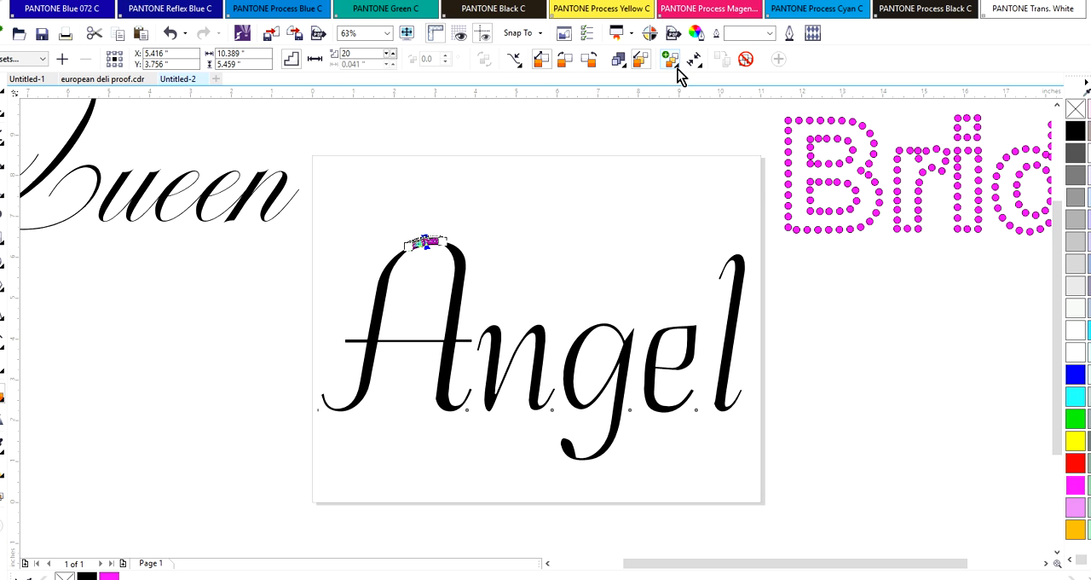
left_click(678, 72)
left_click(701, 162)
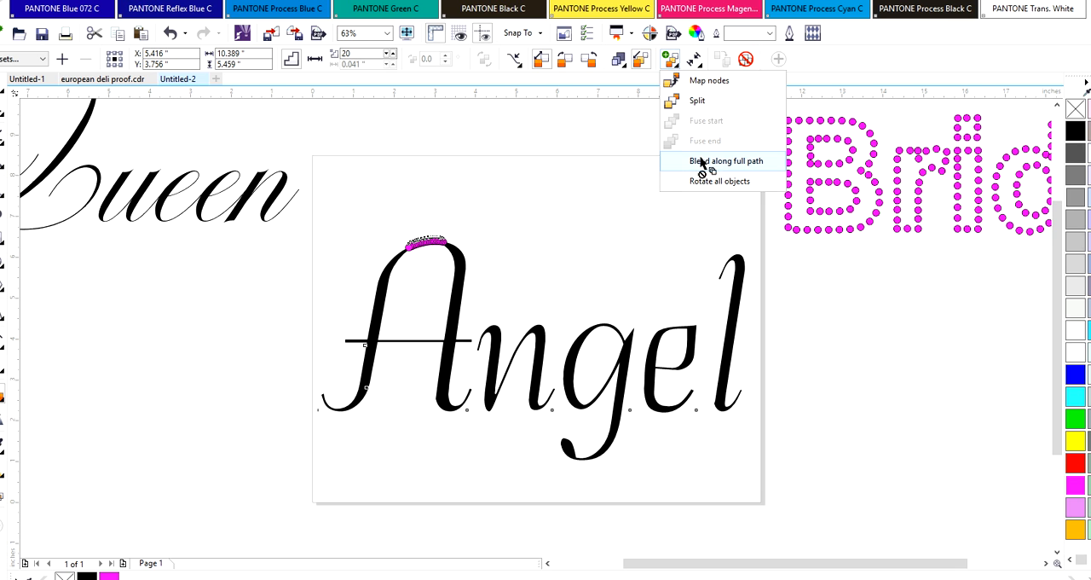
left_click(701, 161)
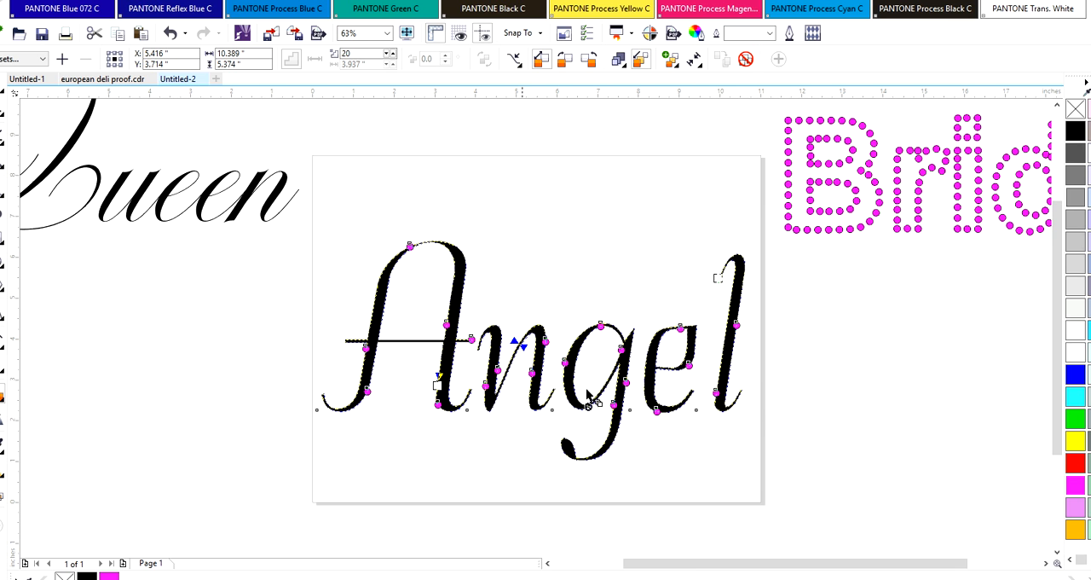
Set the number of blend steps along the Angel text to 200
double_click(362, 54)
type("200")
key("Return")
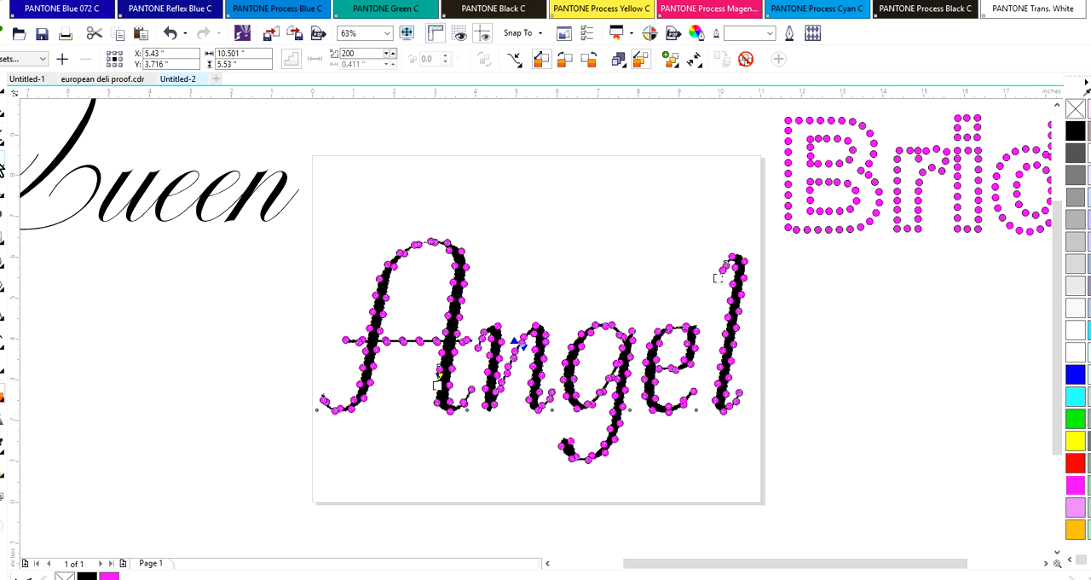
Break the 200-step circle blend apart from its Angel path and move the script text off the circles
left_click(3, 161)
left_click(461, 340)
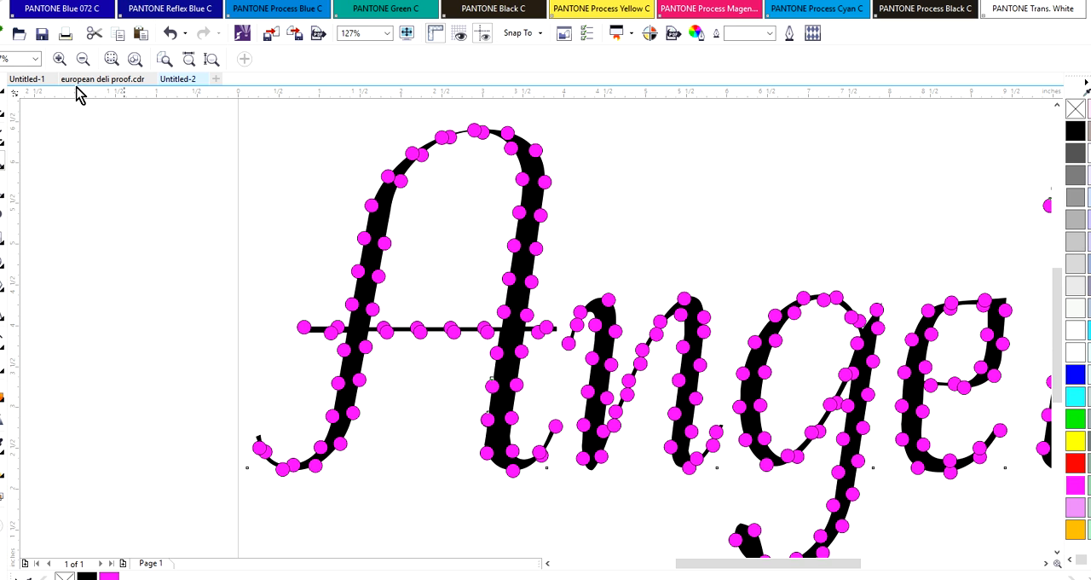
left_click(2, 89)
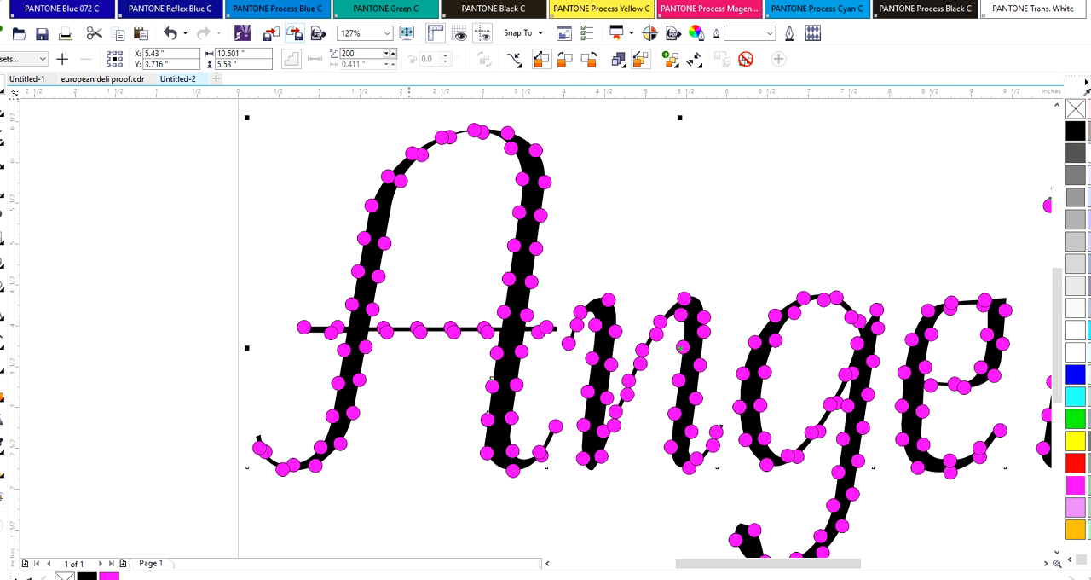
left_click(423, 169)
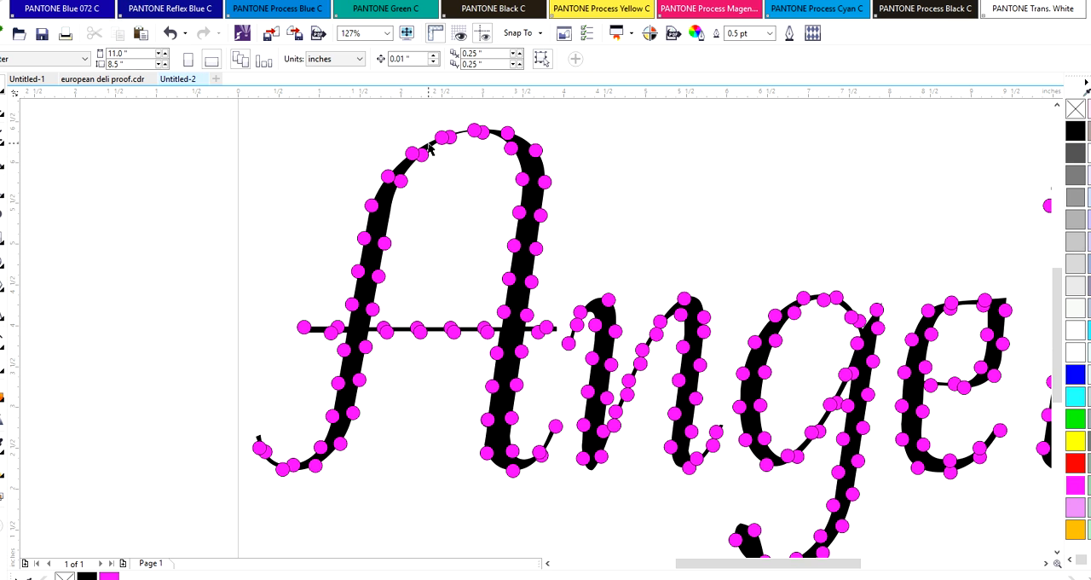
left_click(428, 147)
left_click(112, 1)
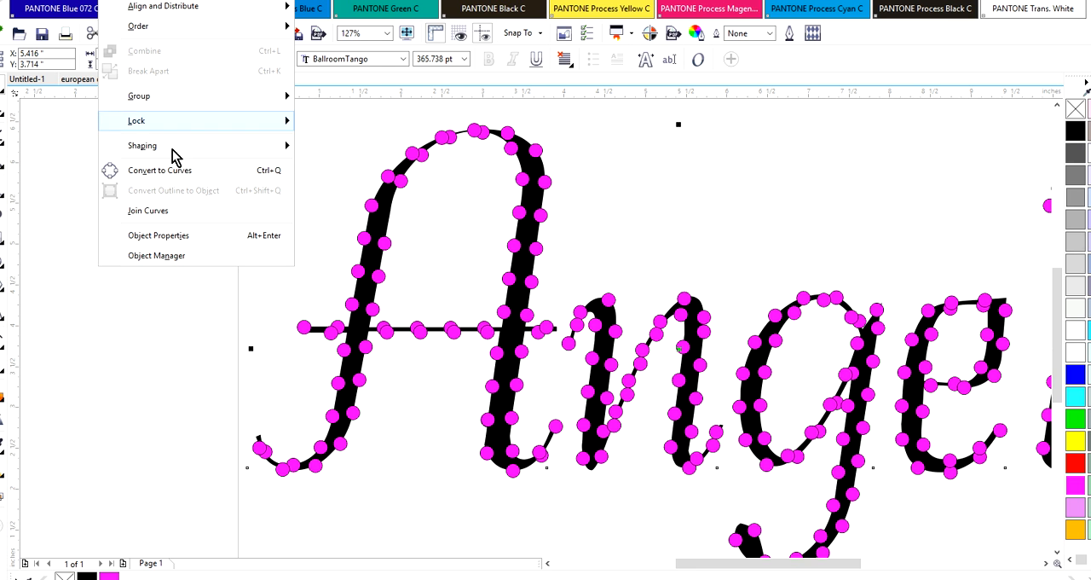
mouse_move(155, 97)
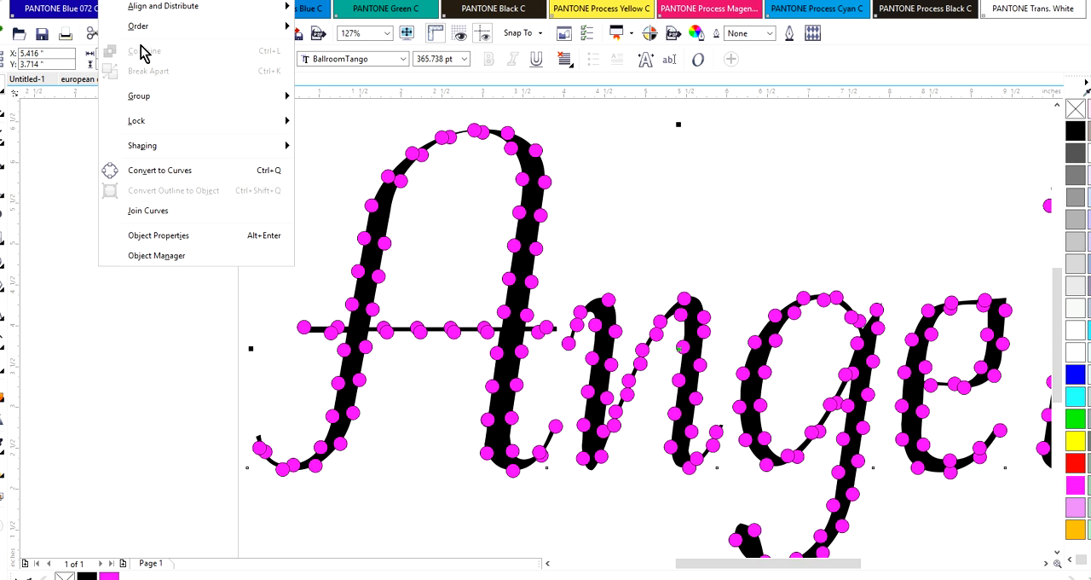
left_click(157, 433)
left_click(373, 271)
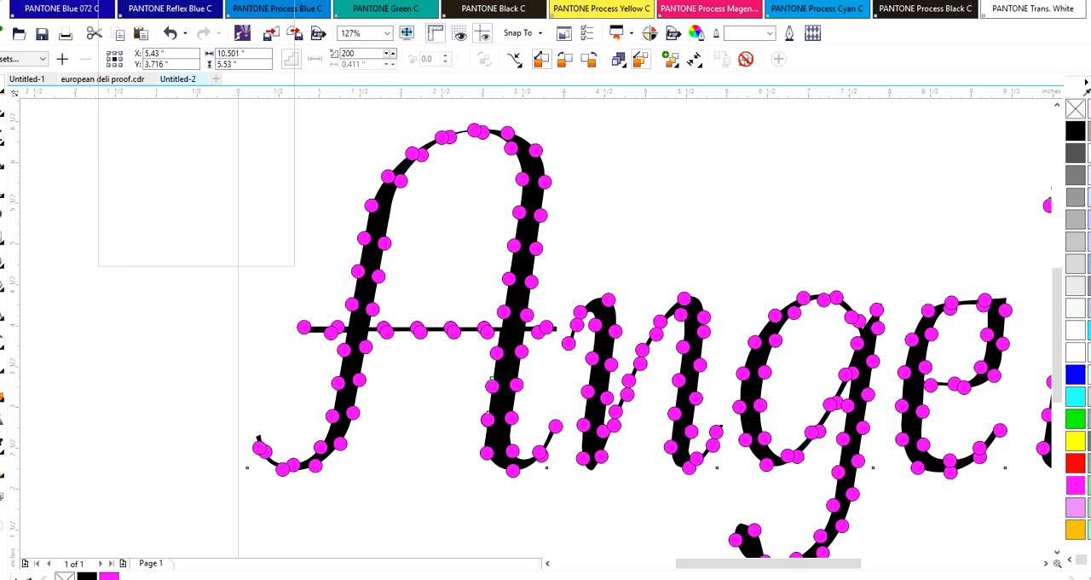
left_click(112, 1)
left_click(142, 76)
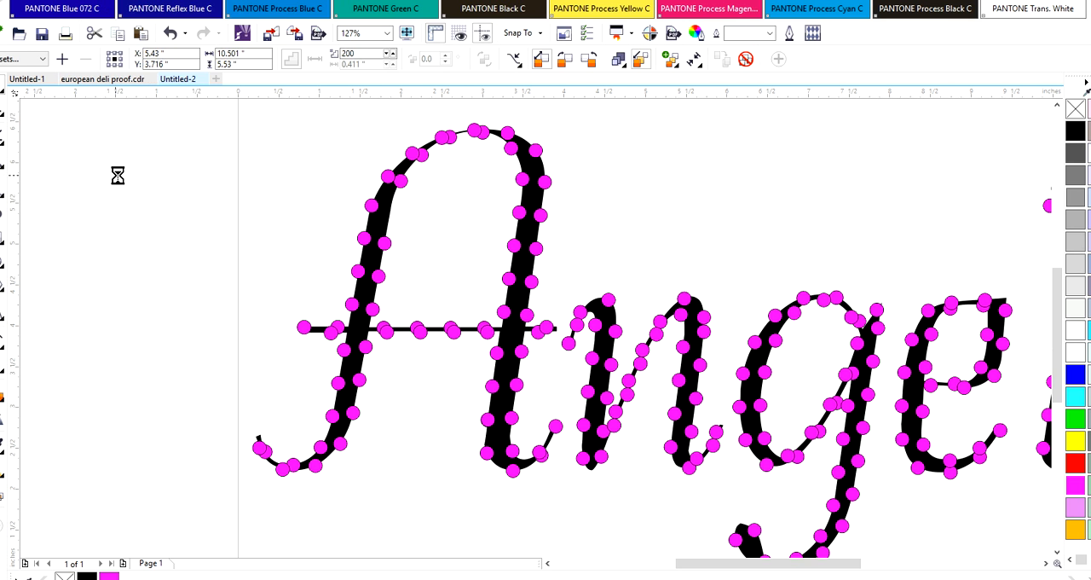
left_click_drag(382, 201, 105, 535)
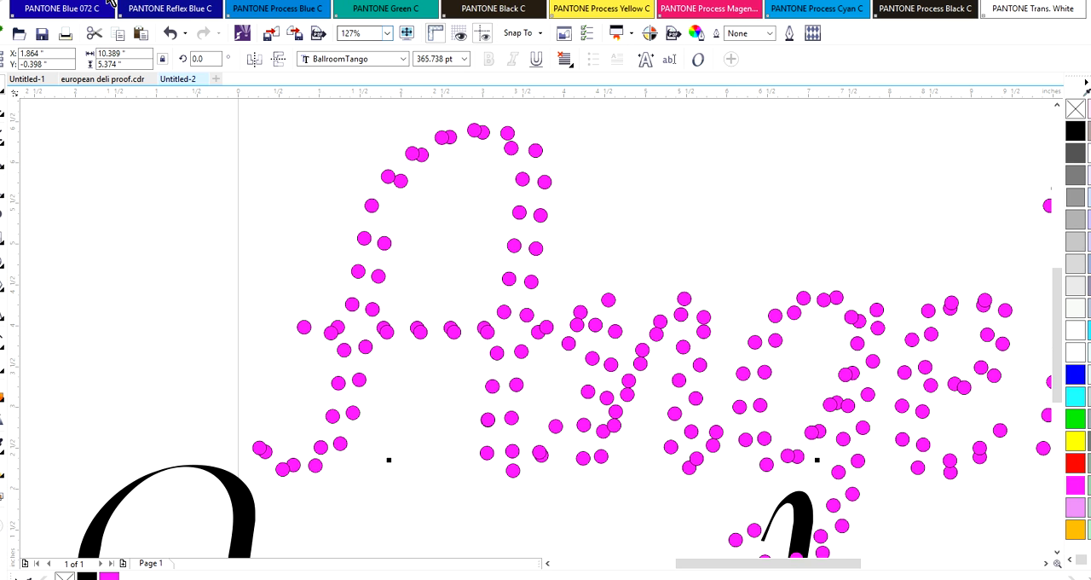
Undo the text move, the break-apart, the 200-step setting and the spread of the blend along the full path
left_click(170, 33)
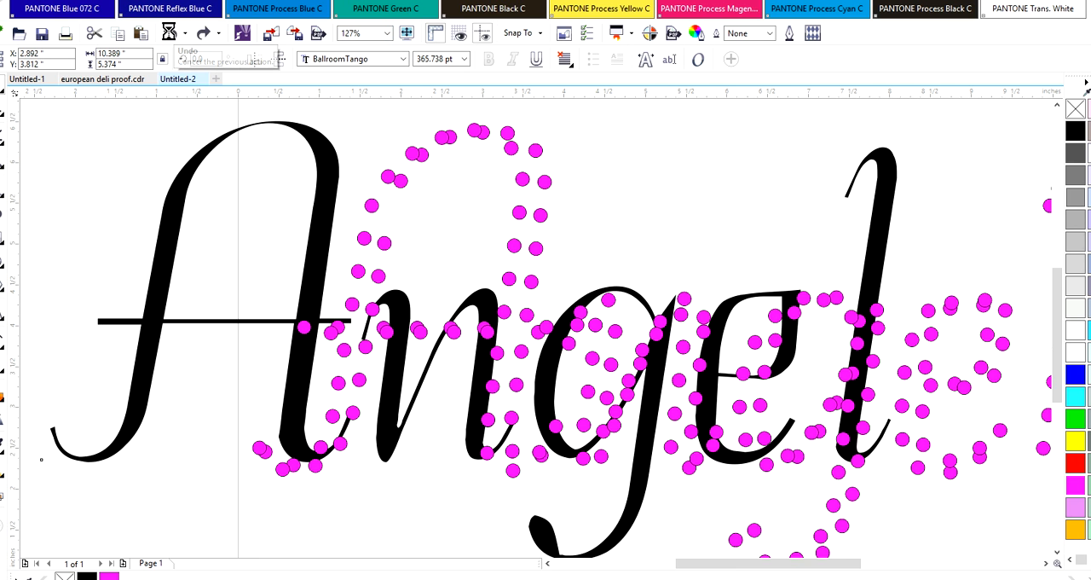
left_click(169, 34)
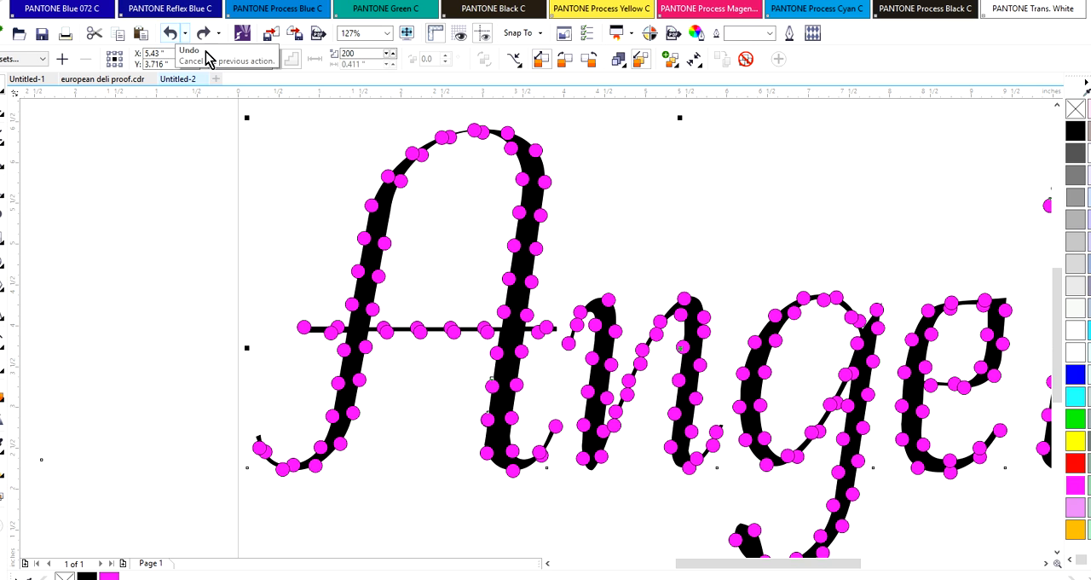
left_click(169, 35)
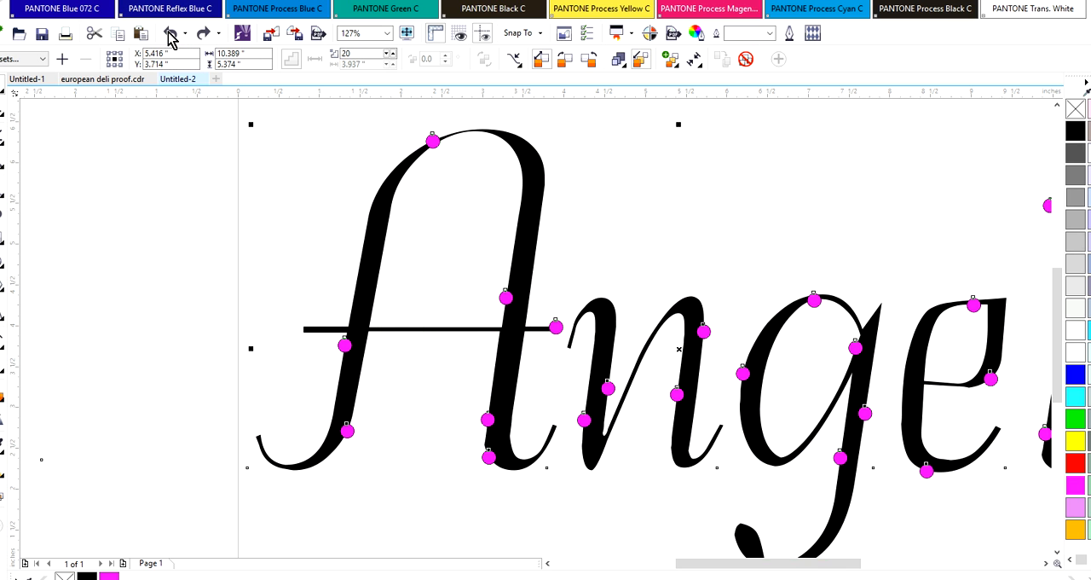
left_click(170, 35)
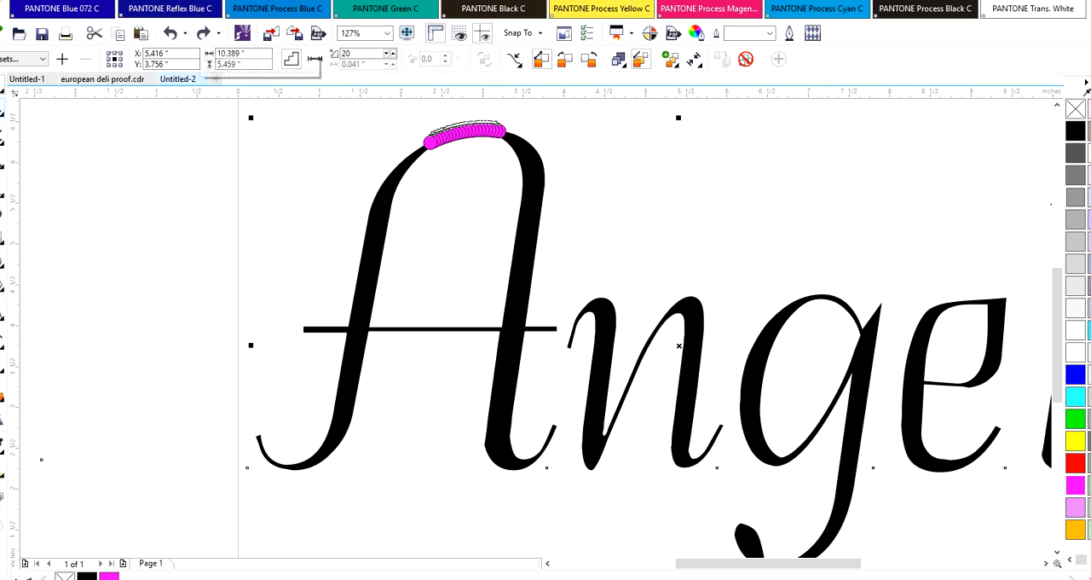
Undo the blend's path assignment and the blend itself, leaving two separate magenta circles above the Angel text
left_click(2, 159)
right_click(434, 237)
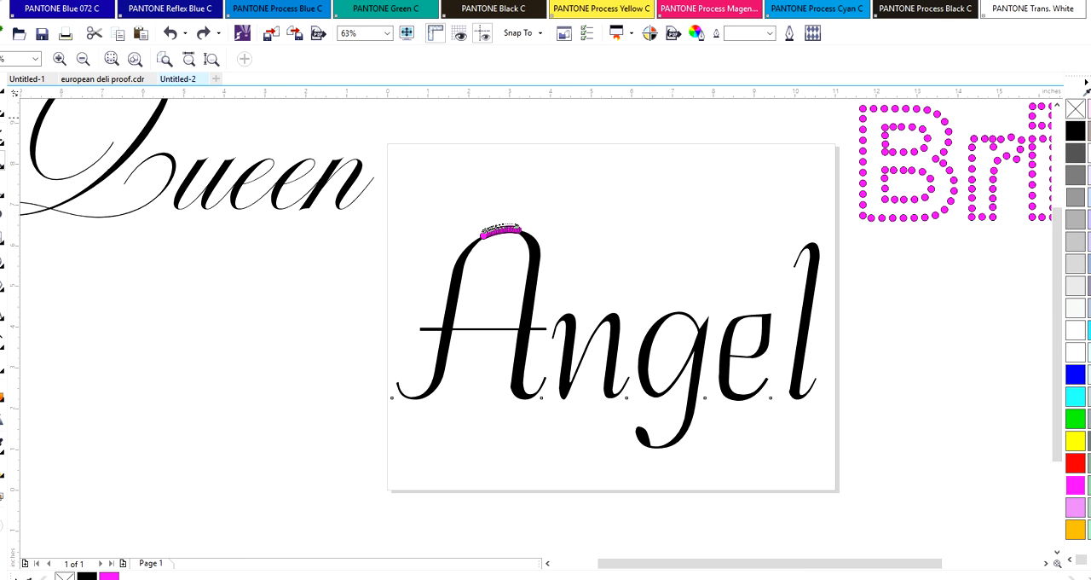
left_click(2, 96)
left_click(458, 203)
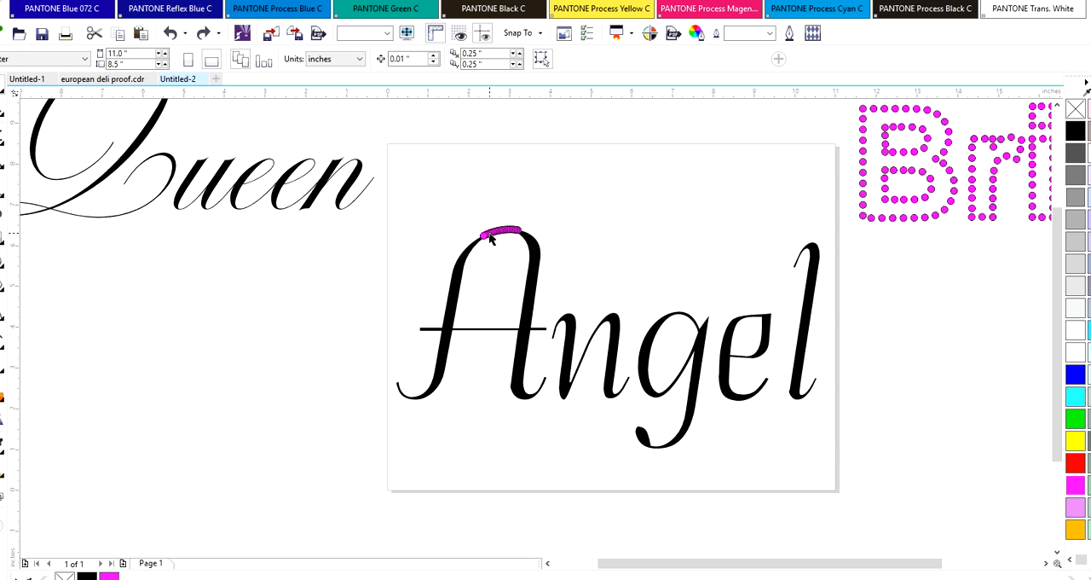
left_click(489, 233)
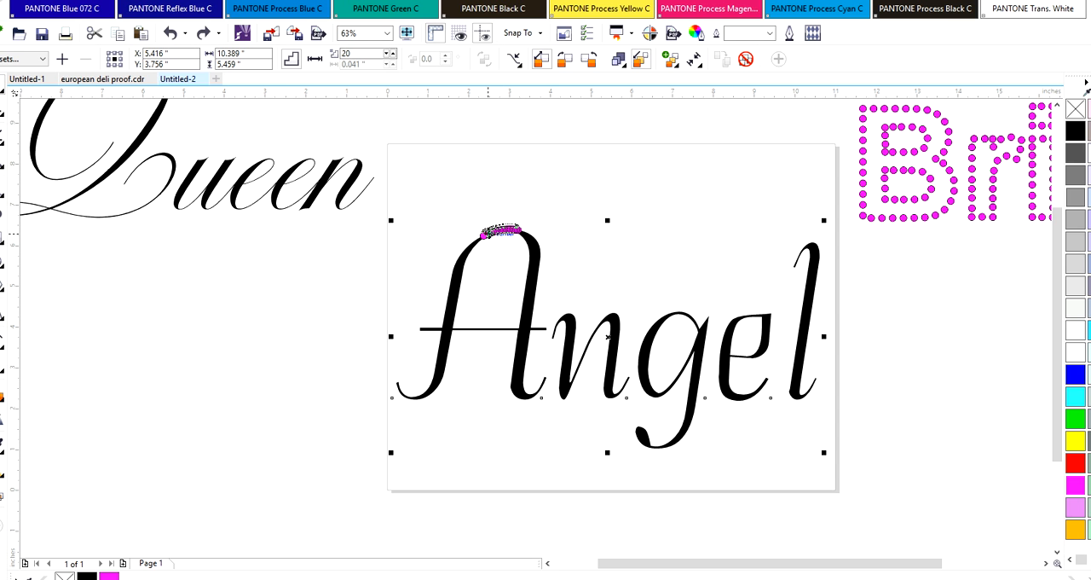
left_click(171, 32)
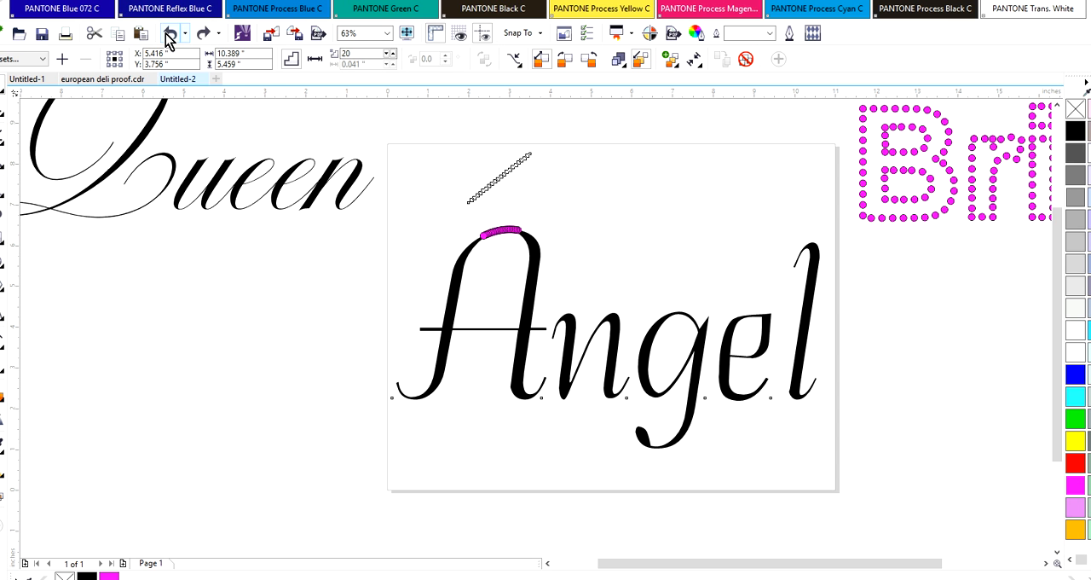
left_click(662, 239)
left_click(509, 170)
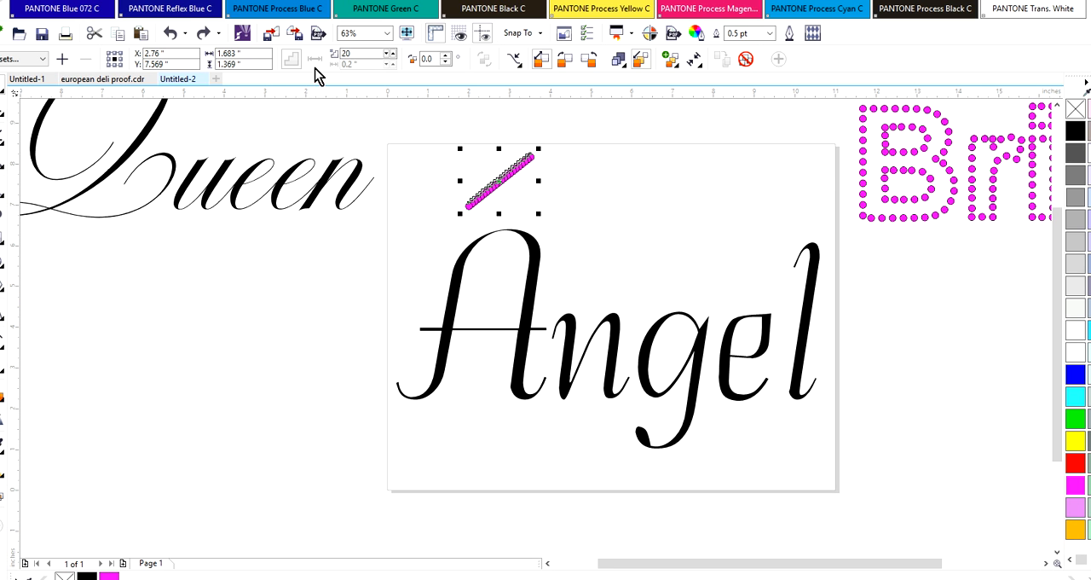
left_click(174, 37)
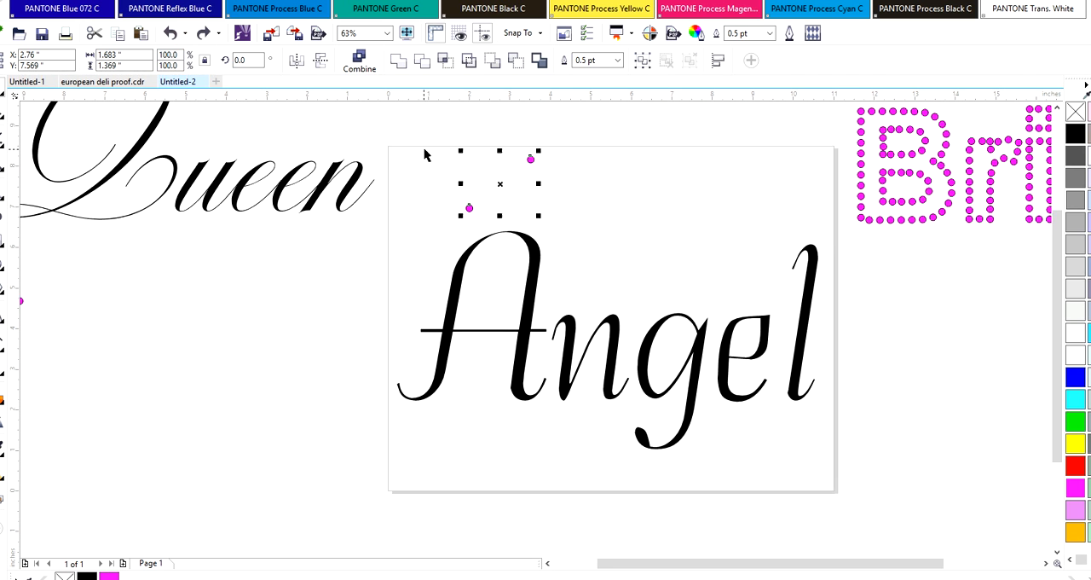
left_click(724, 152)
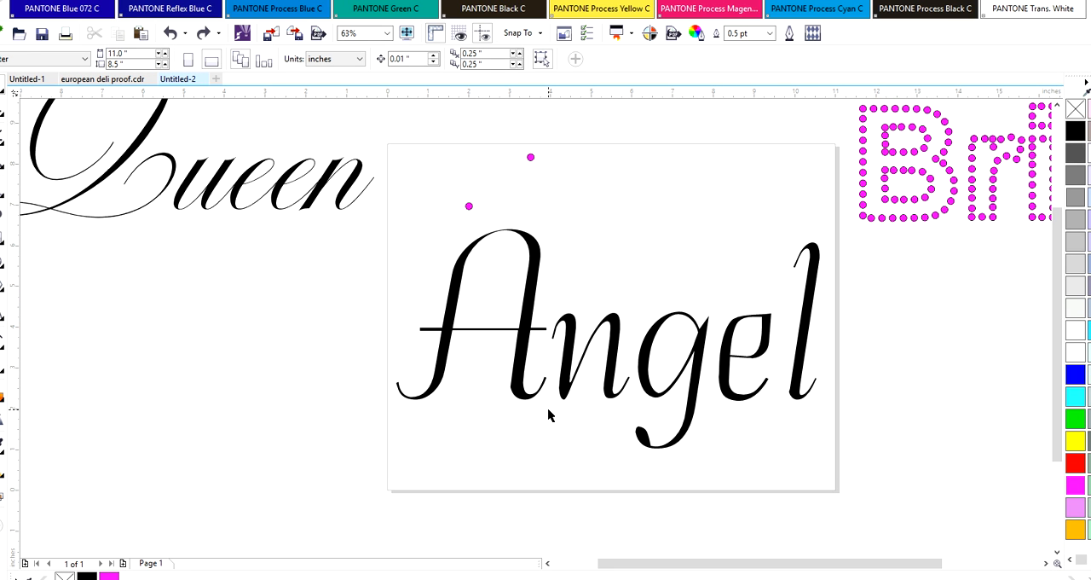
Convert the Angel text to a 300 dpi Black and White (1-bit) bitmap with anti-aliasing and shift it slightly down on the page
left_click(542, 248)
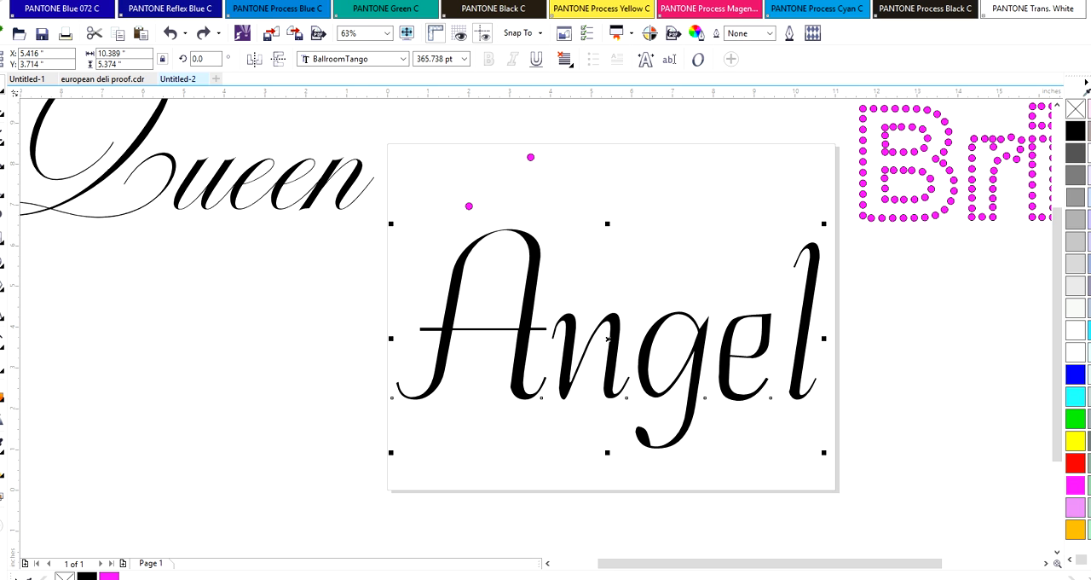
left_click(534, 255)
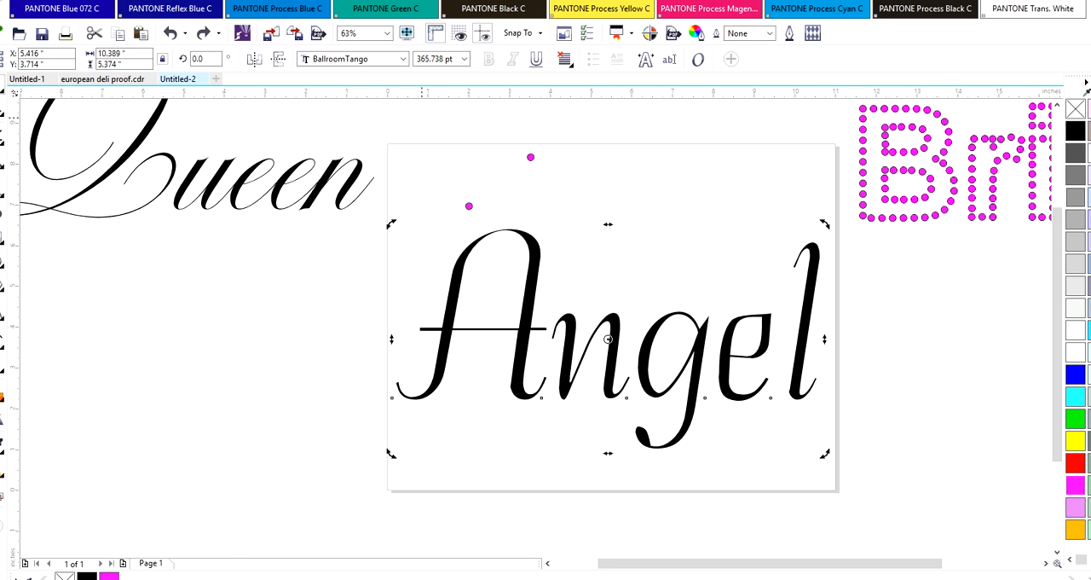
key("alt+b")
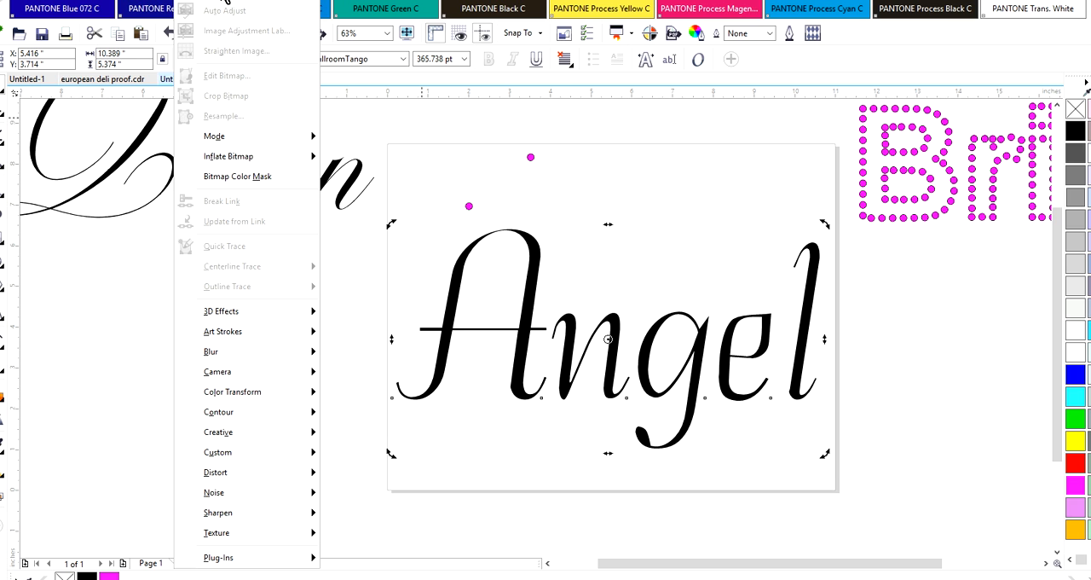
left_click(223, 2)
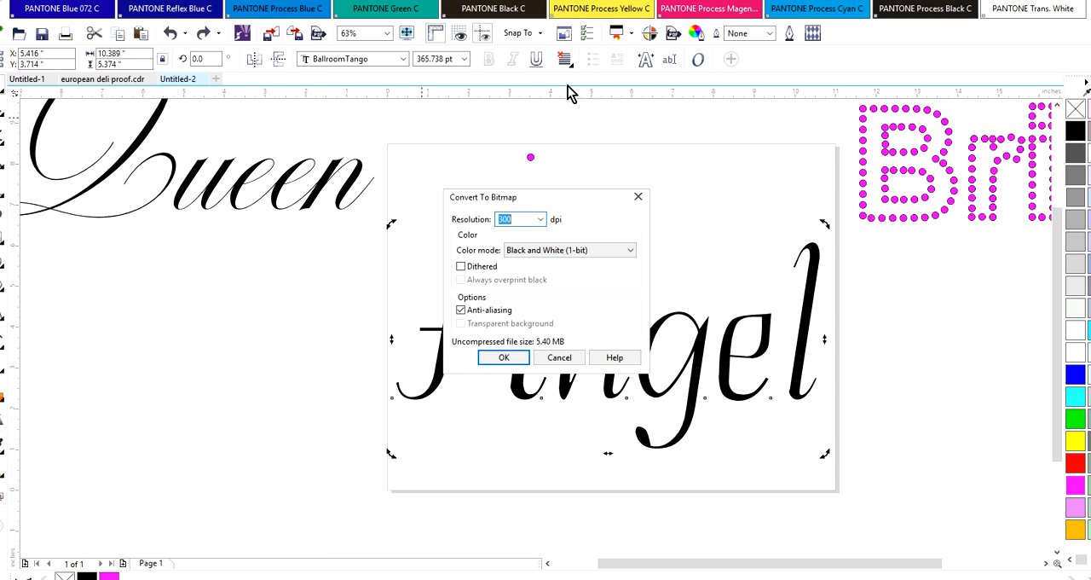
left_click(504, 358)
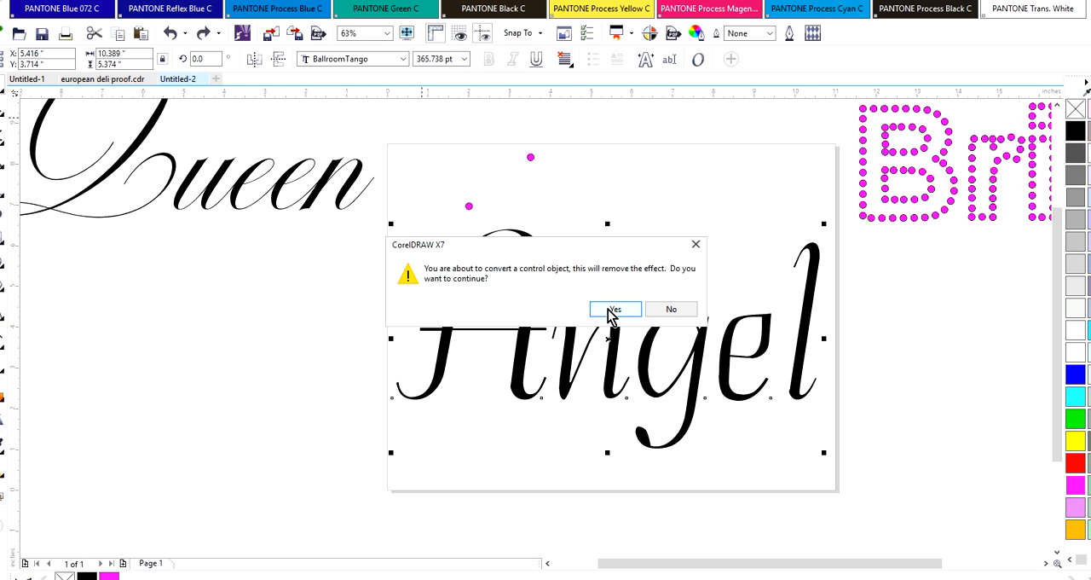
left_click(612, 311)
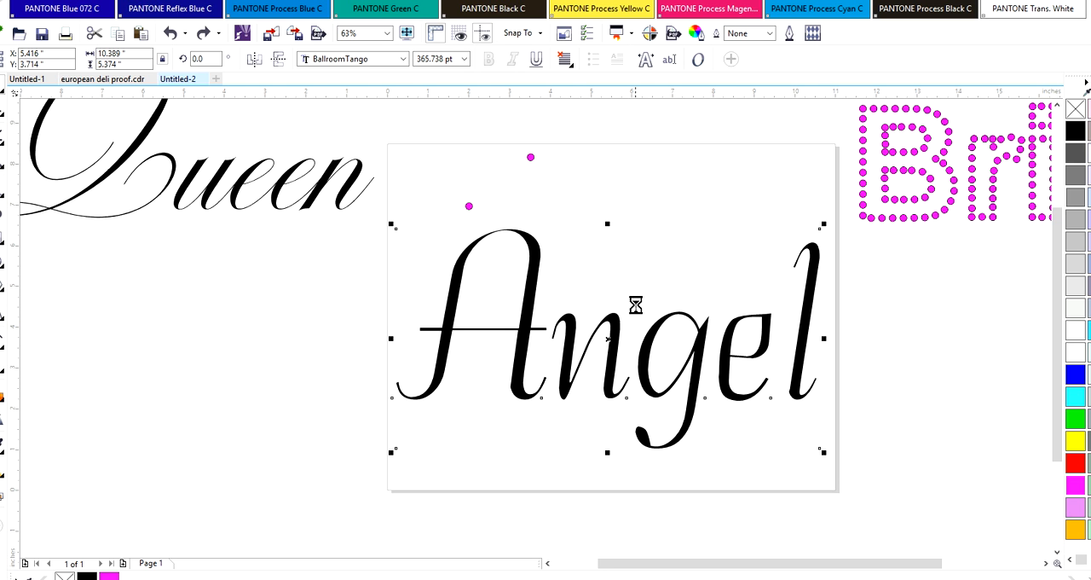
left_click_drag(497, 239, 502, 267)
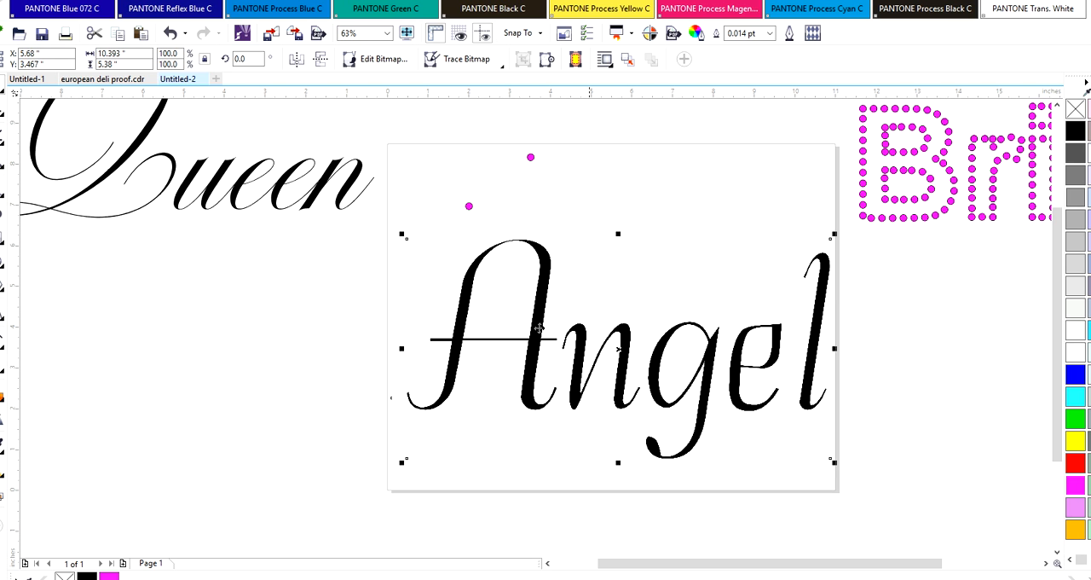
left_click(499, 66)
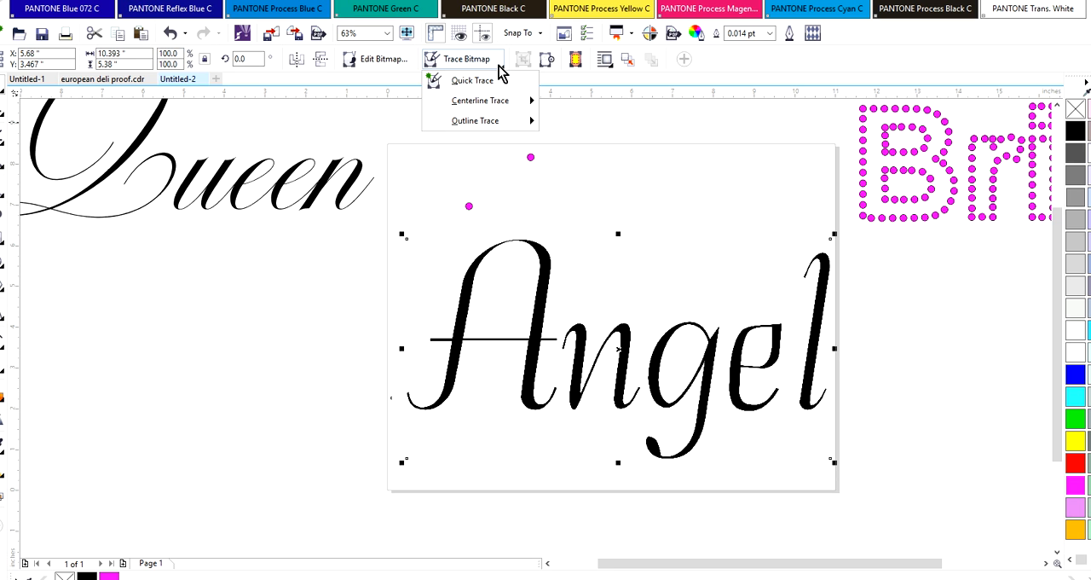
mouse_move(503, 98)
mouse_move(509, 124)
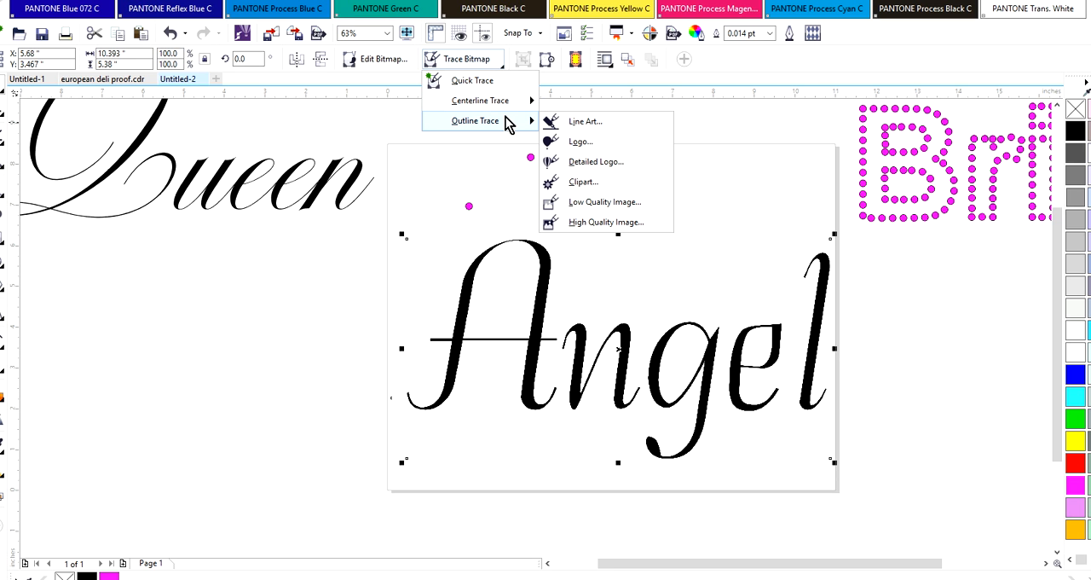
left_click(582, 123)
left_click(271, 221)
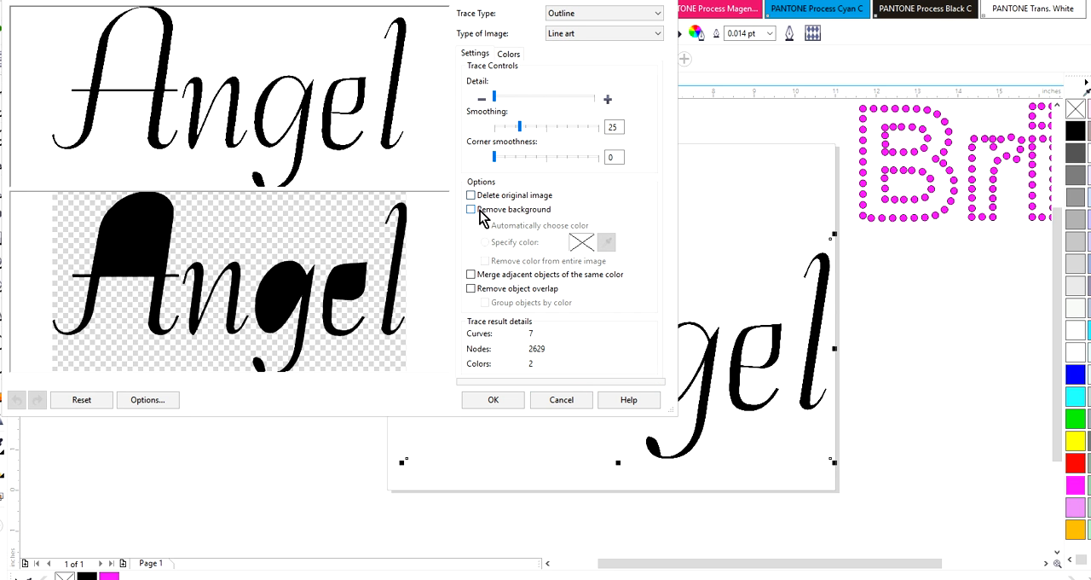
left_click(563, 401)
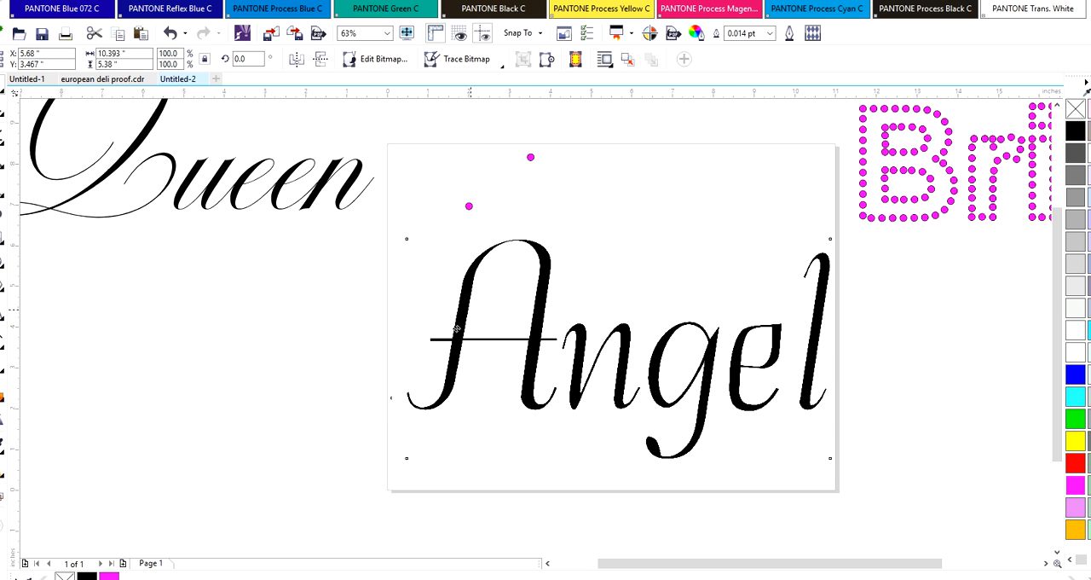
Move the Angel bitmap slightly down and left on the page and open a Line Art outline trace of it, reducing the bitmap
mouse_move(468, 318)
left_mouse_down()
mouse_move(438, 337)
mouse_move(454, 308)
left_mouse_up()
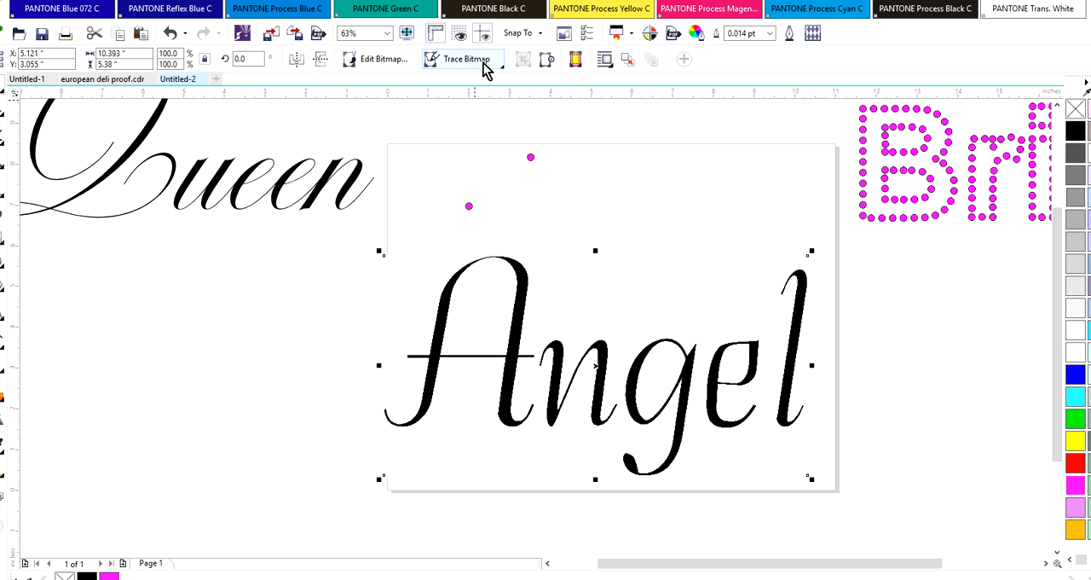
left_click(523, 278)
left_click(489, 70)
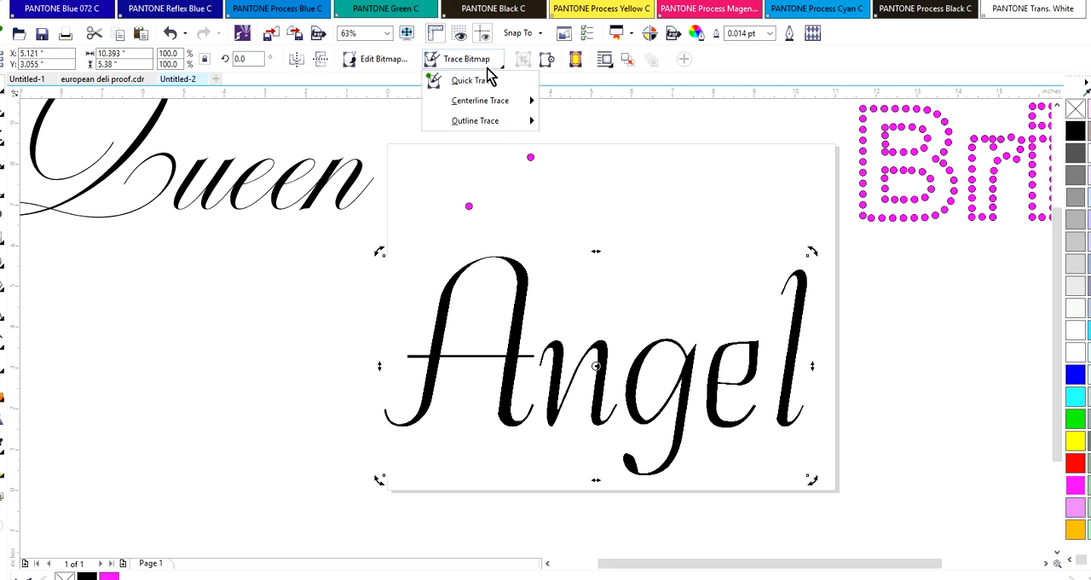
left_click(500, 132)
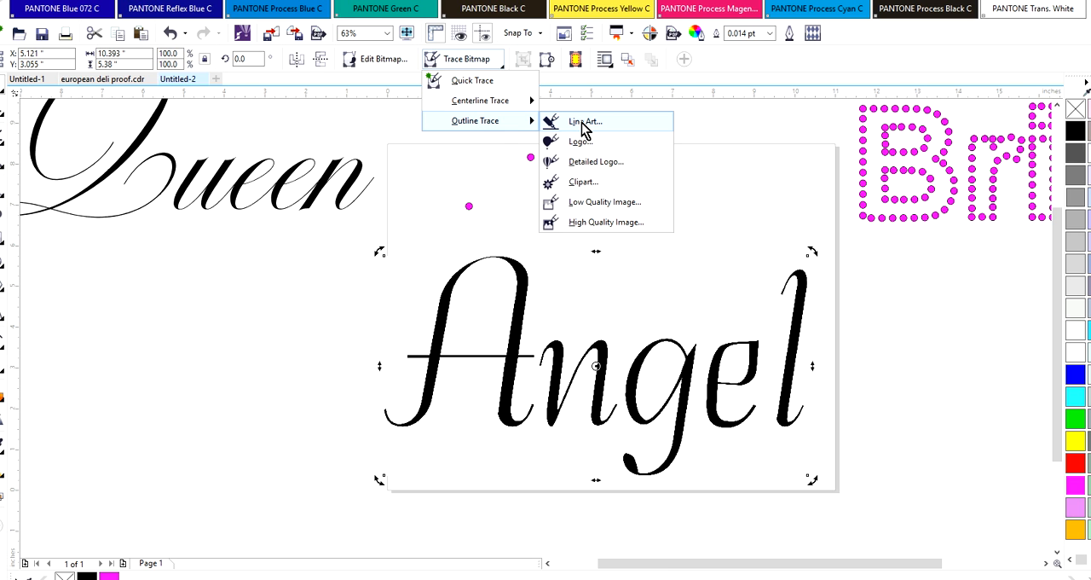
left_click(585, 124)
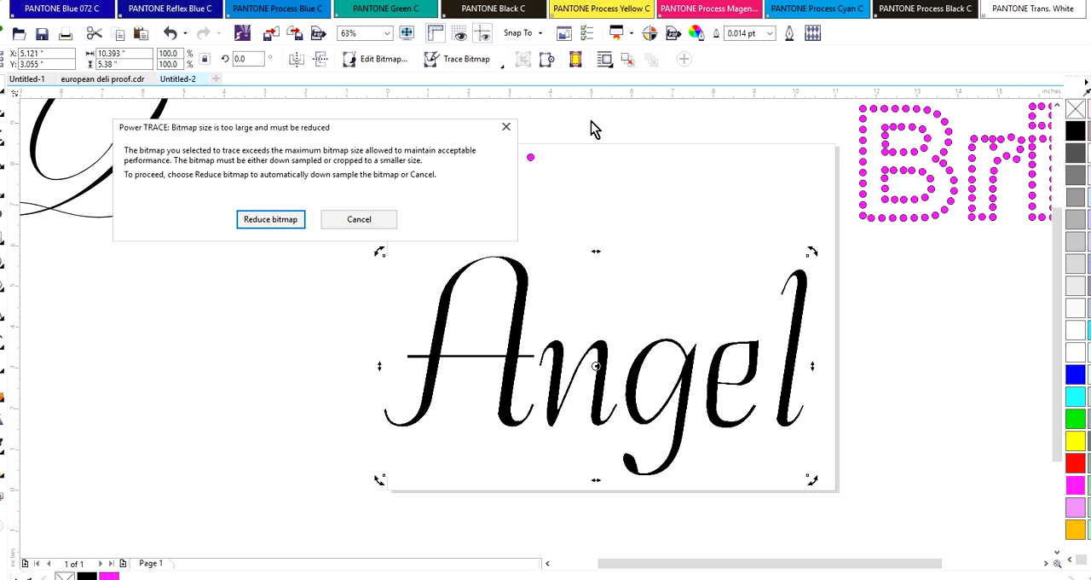
left_click(270, 223)
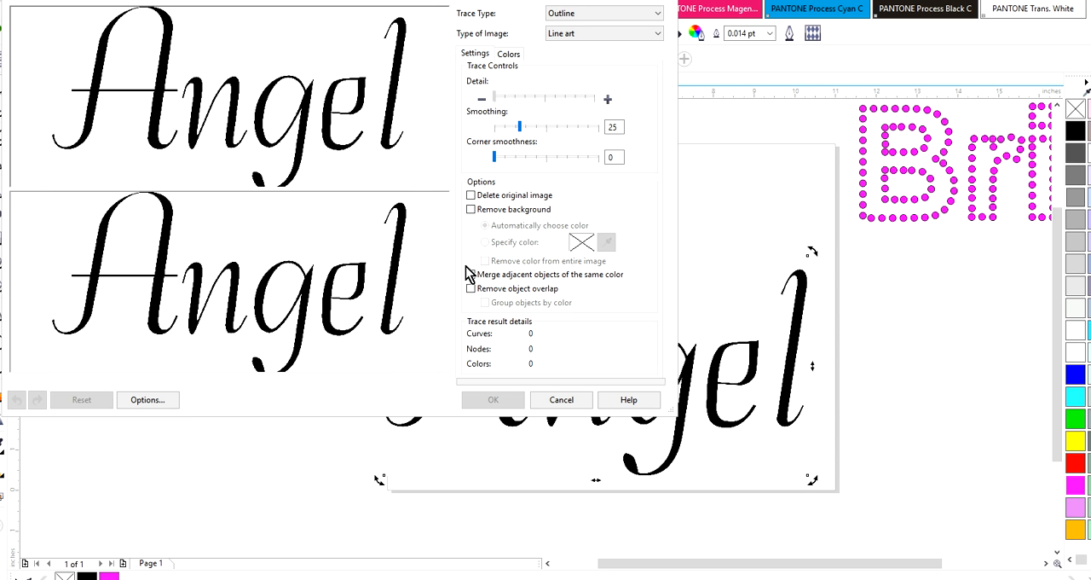
Trace the Angel bitmap with the background removed, adjacent objects of the same color merged and object overlap removed
left_click(471, 210)
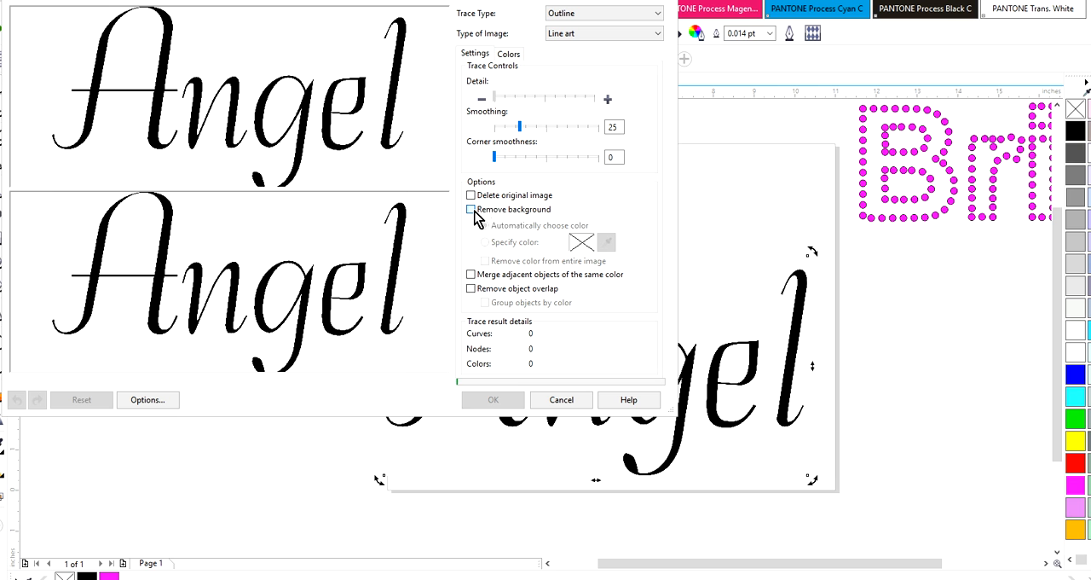
left_click(470, 274)
left_click(470, 288)
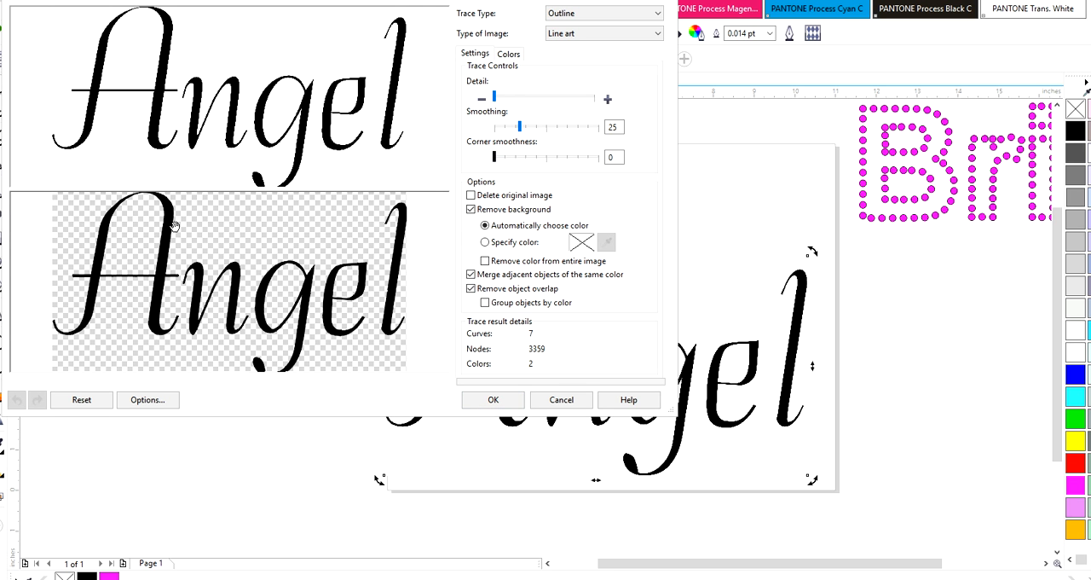
left_click(493, 399)
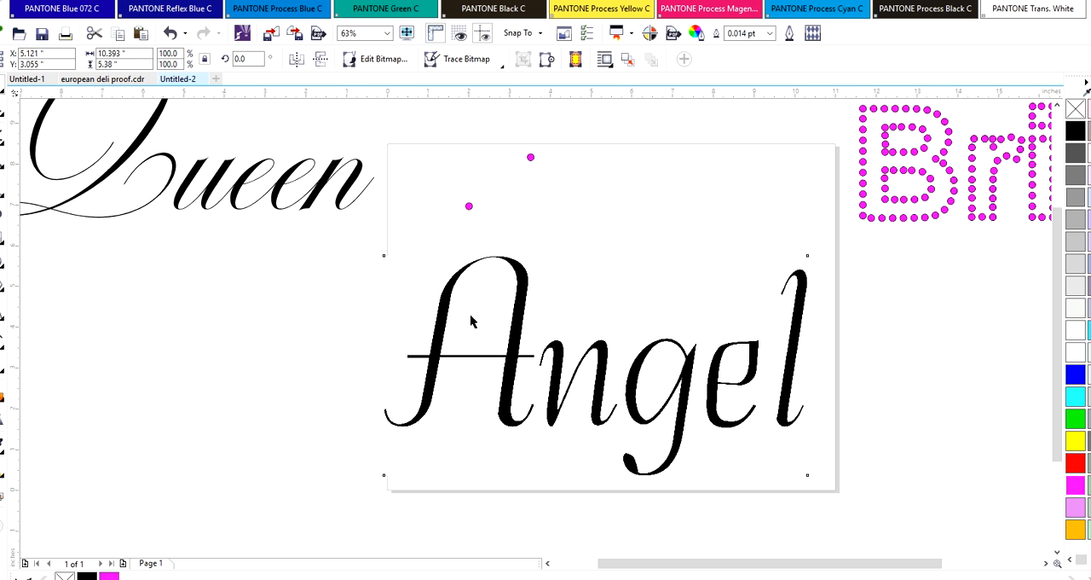
left_click_drag(524, 311, 363, 334)
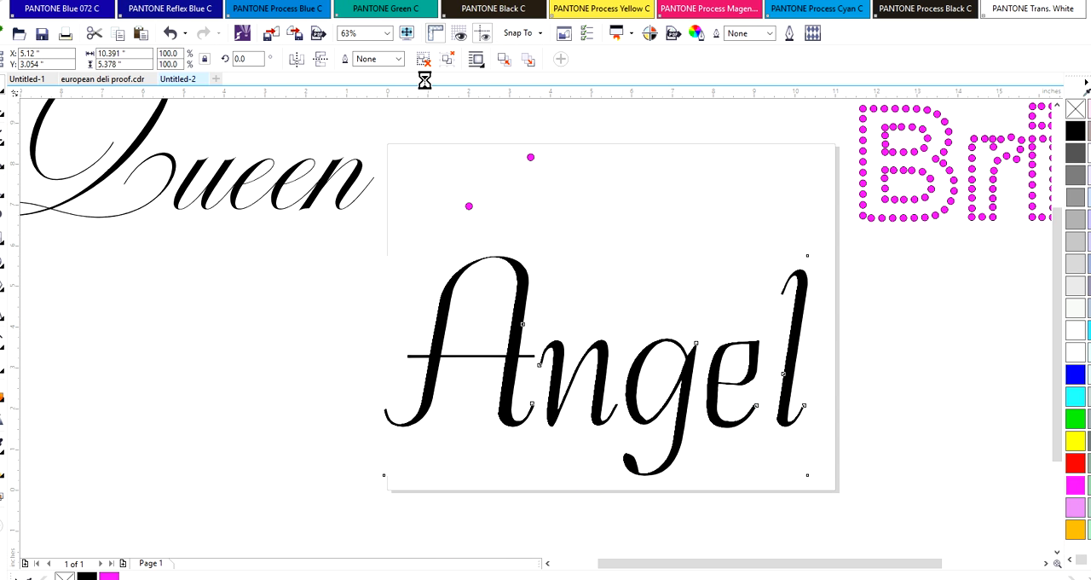
left_click(170, 32)
left_click(366, 289)
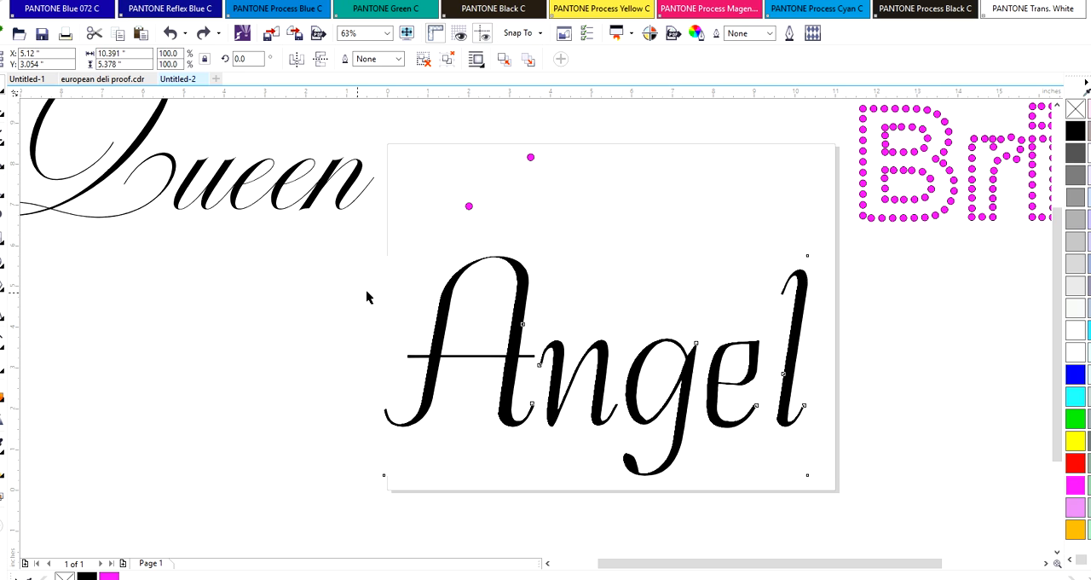
Move the traced Angel outlines left, mostly off the page, to separate them from the original bitmap
left_click(445, 306)
left_click_drag(443, 301, 194, 295)
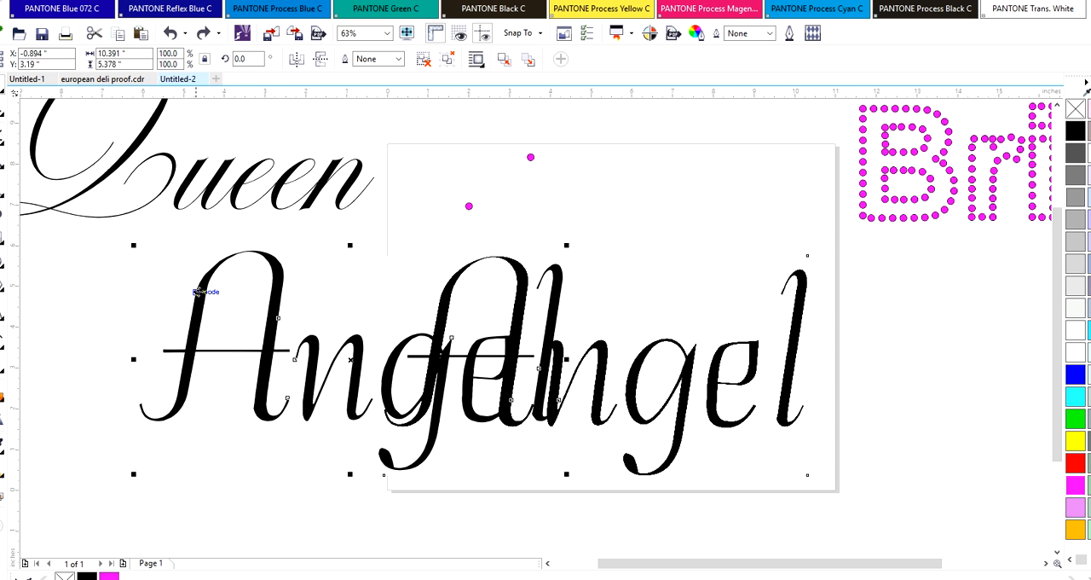
left_click(645, 353)
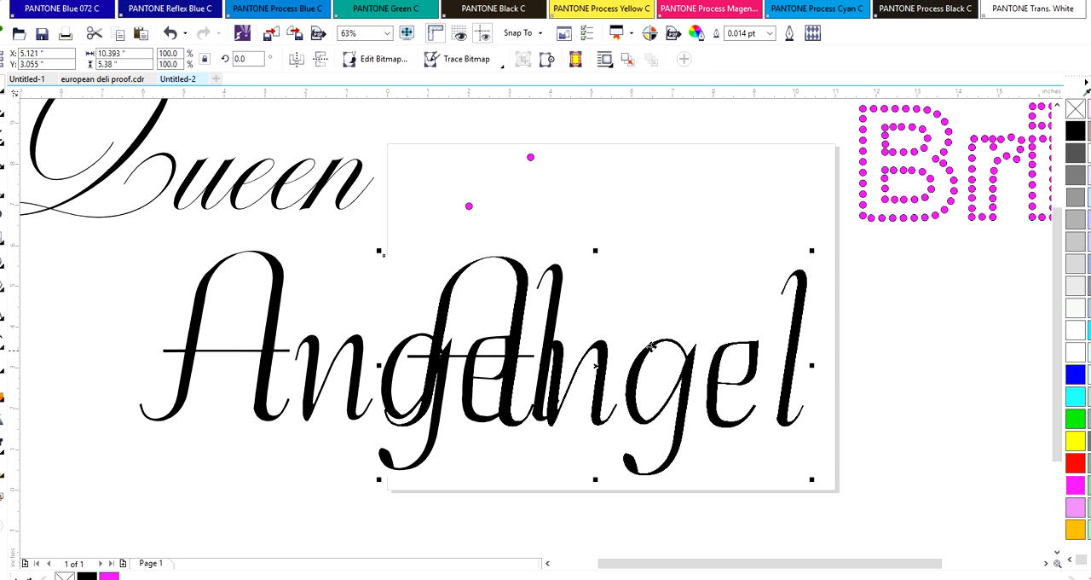
left_click(253, 254)
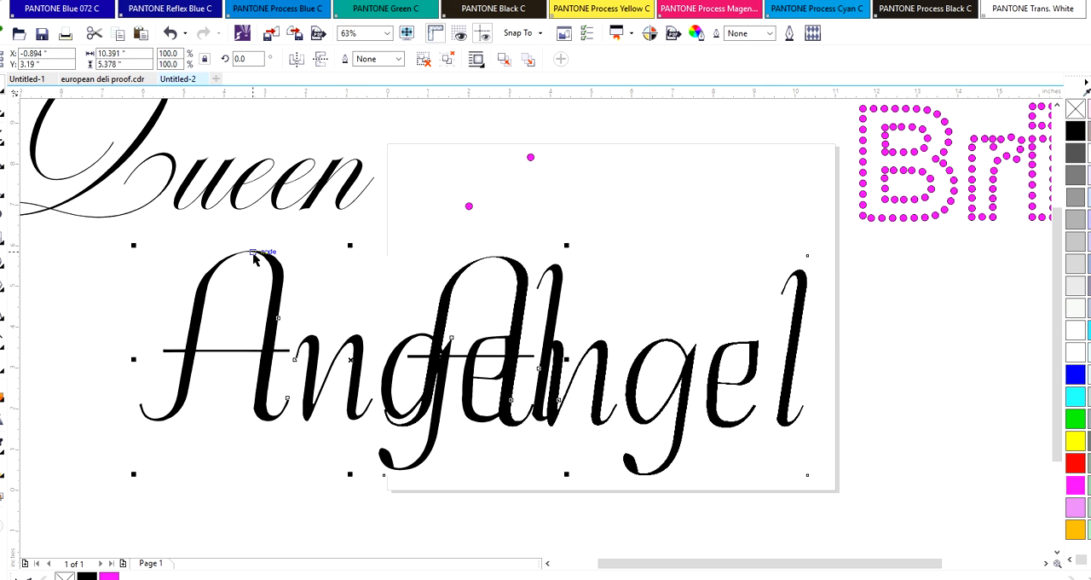
left_click_drag(254, 254, 167, 240)
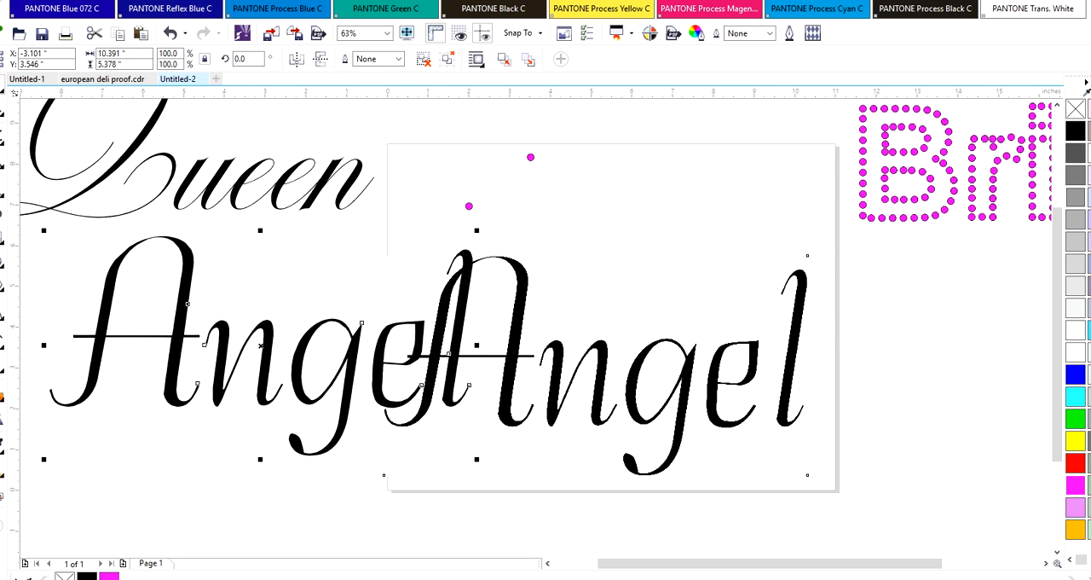
Switch the drawing display to Wireframe to show the object outlines
left_click(117, 1)
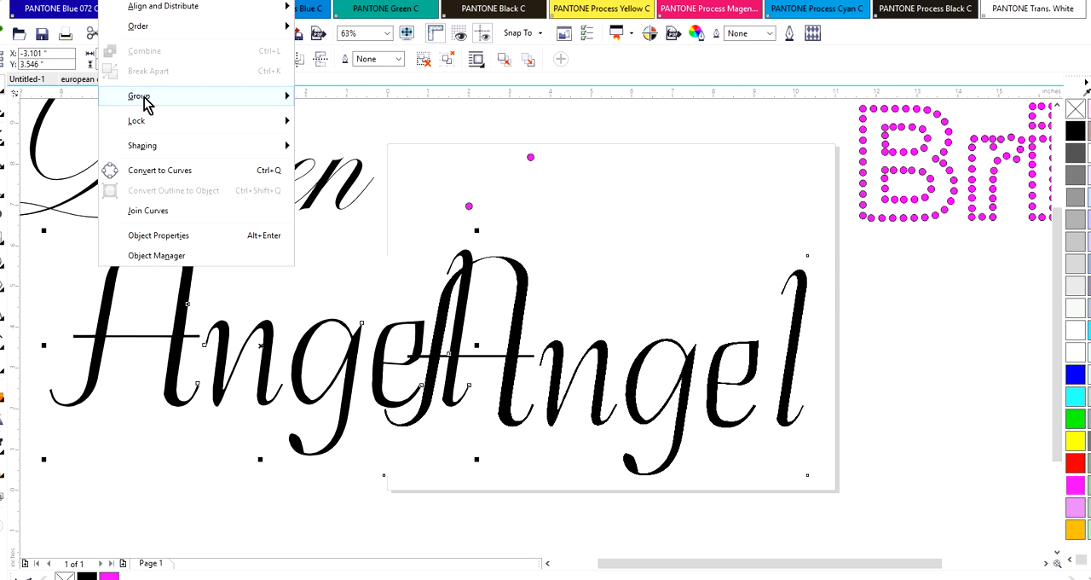
mouse_move(145, 100)
left_click(46, 1)
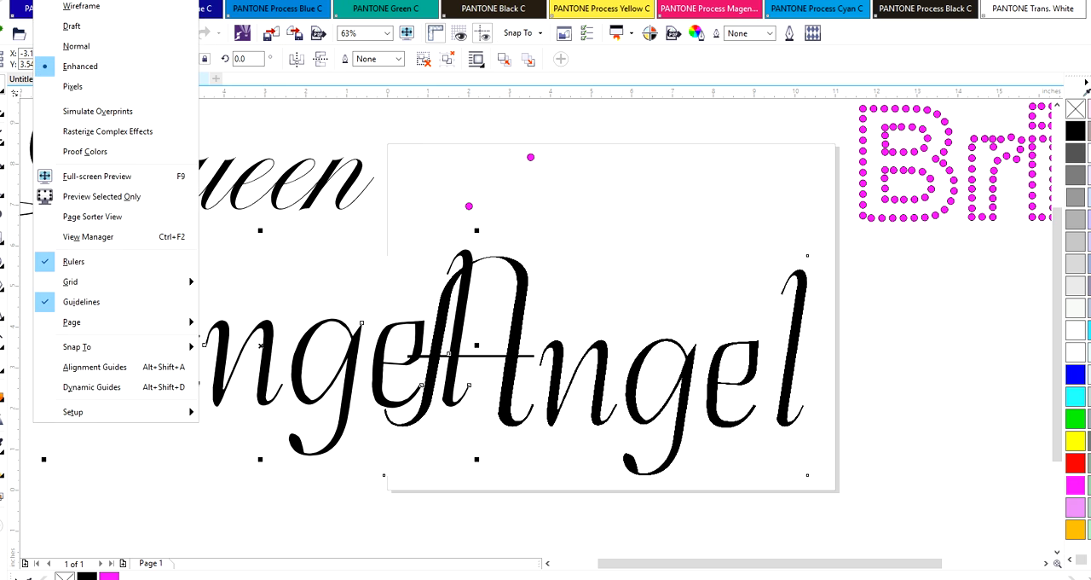
left_click(77, 6)
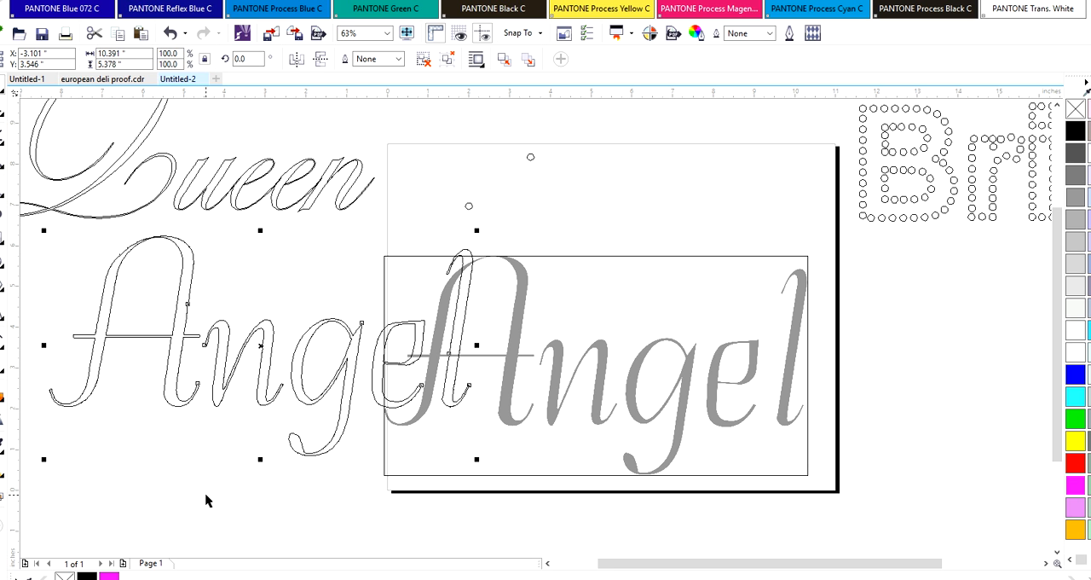
Delete the traced Angel outlines and open the original Angel bitmap for editing
key("Delete")
left_click(461, 327)
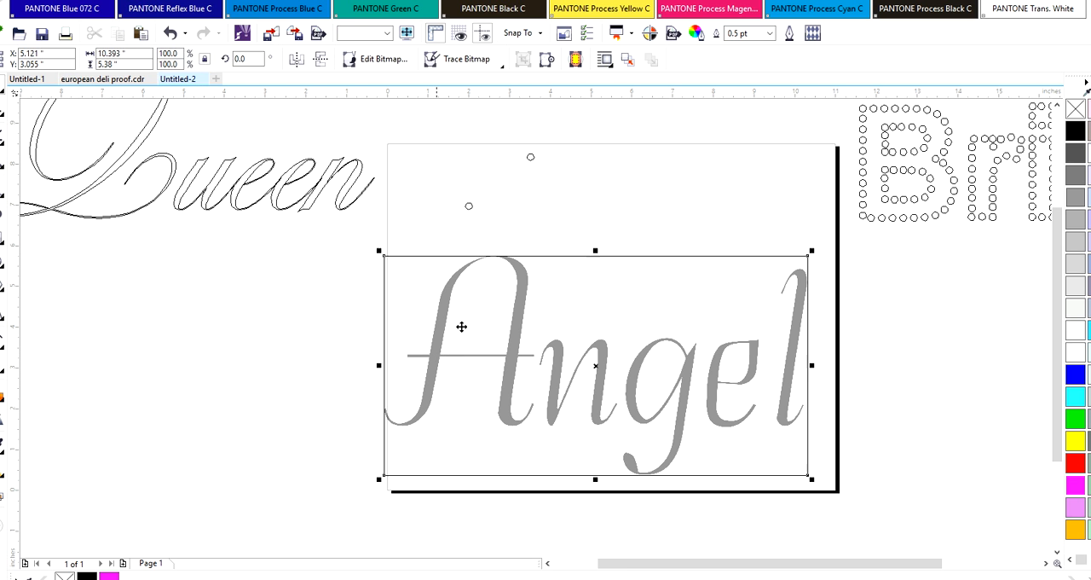
left_click(397, 61)
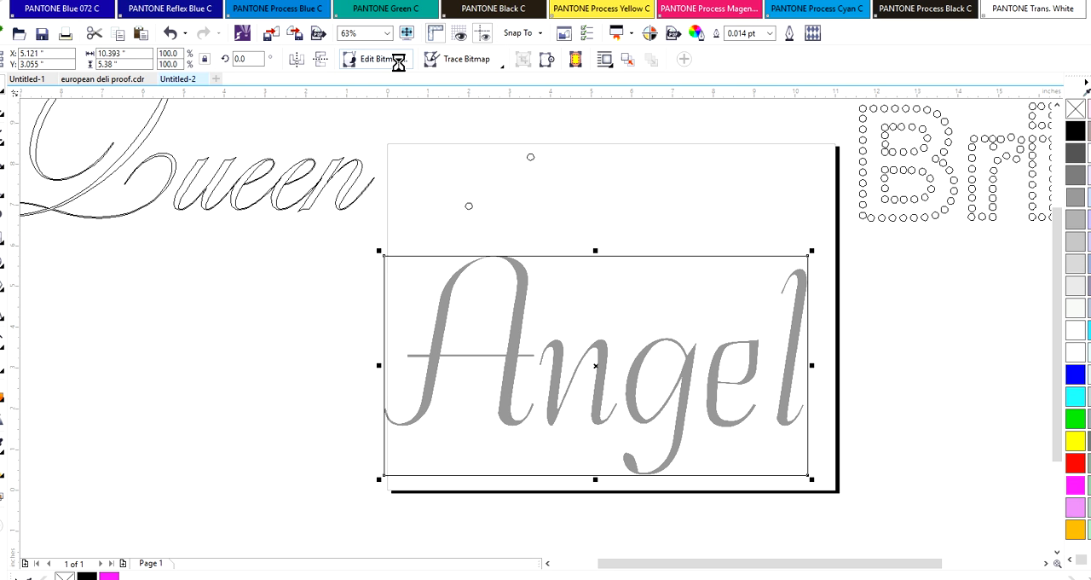